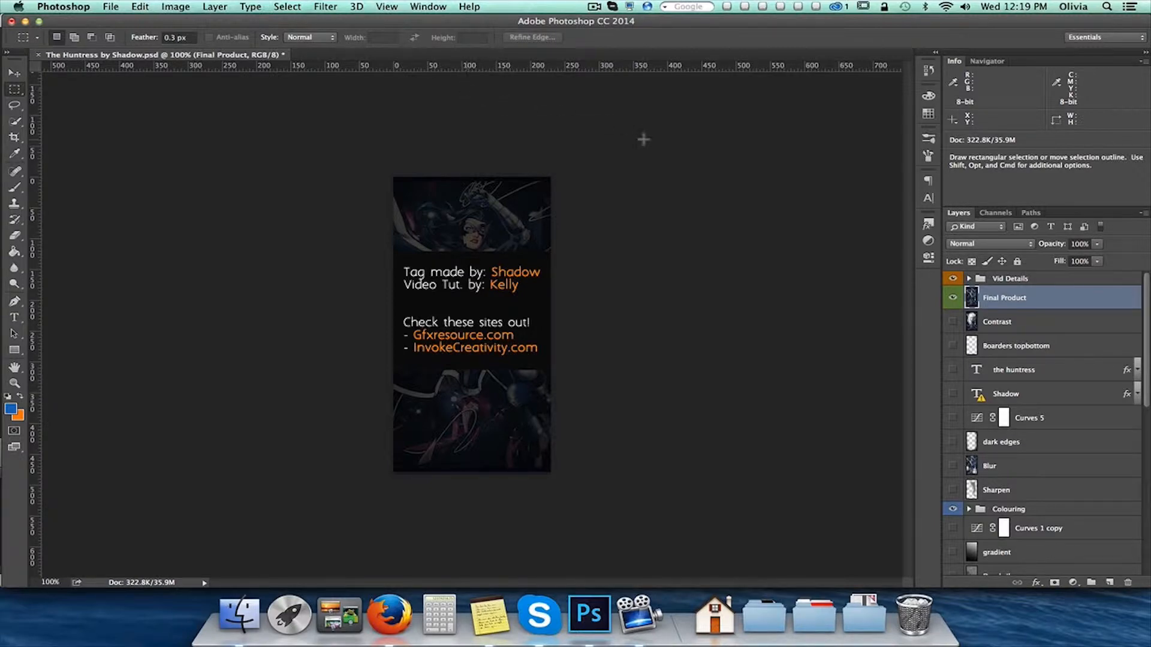
Hide the Vid Details group and the Final Product layer
left_click(954, 279)
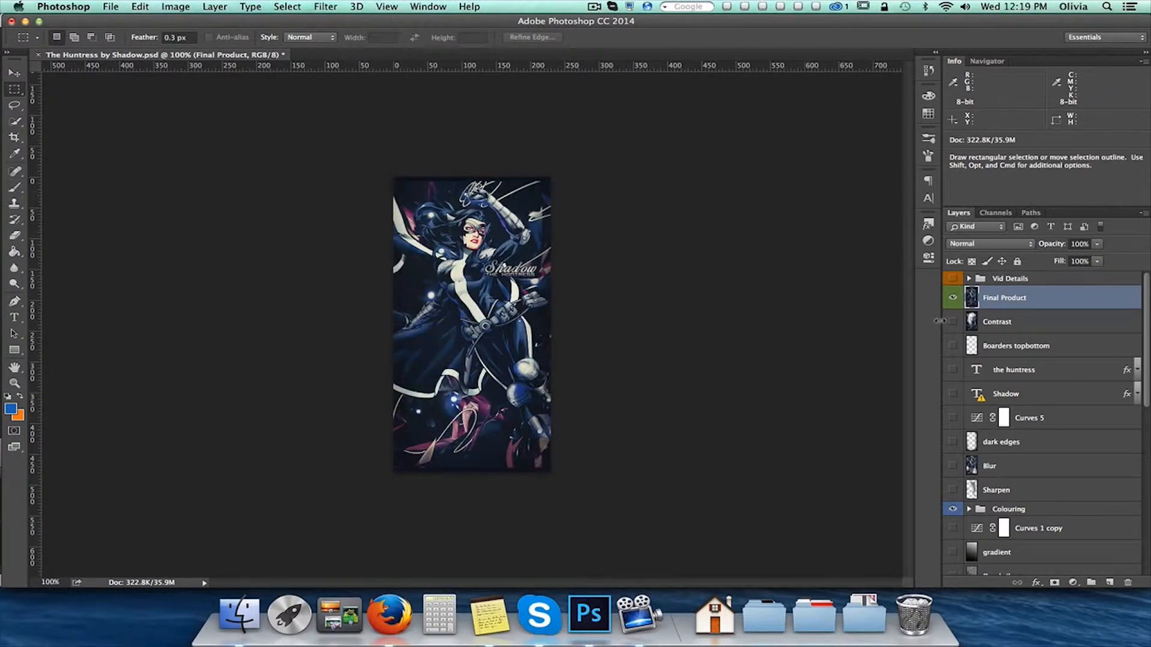
left_click(953, 298)
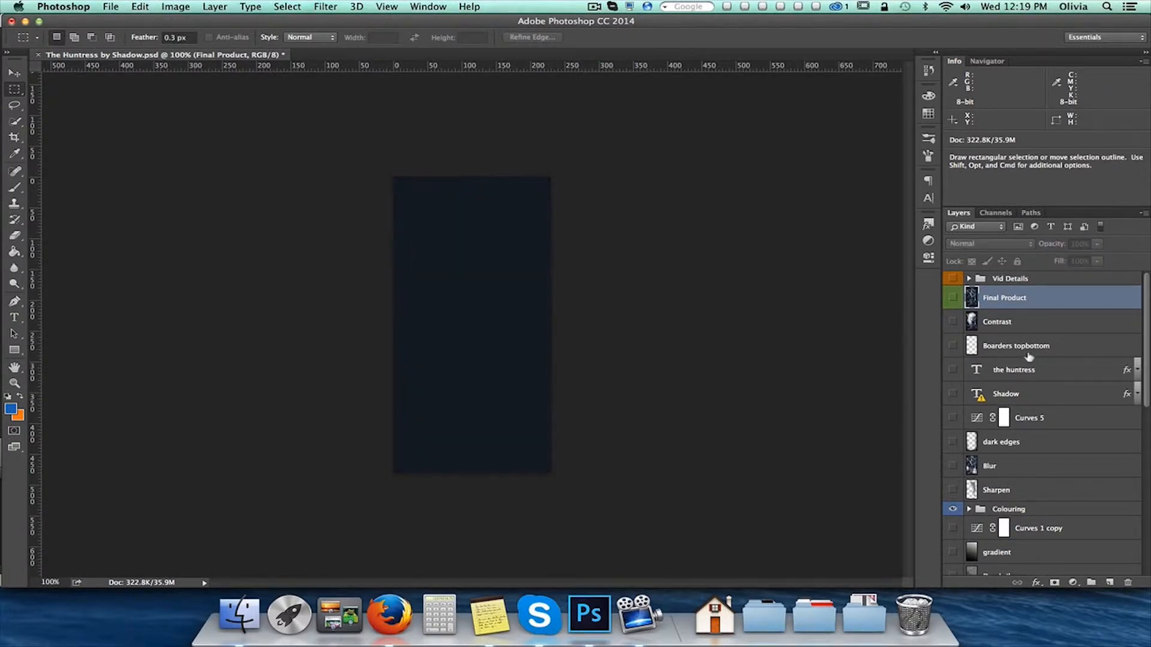
Show the C4D1 layer above Layer 1 and check the render's full extent with Free Transform
scroll(1022, 354, "down", 15)
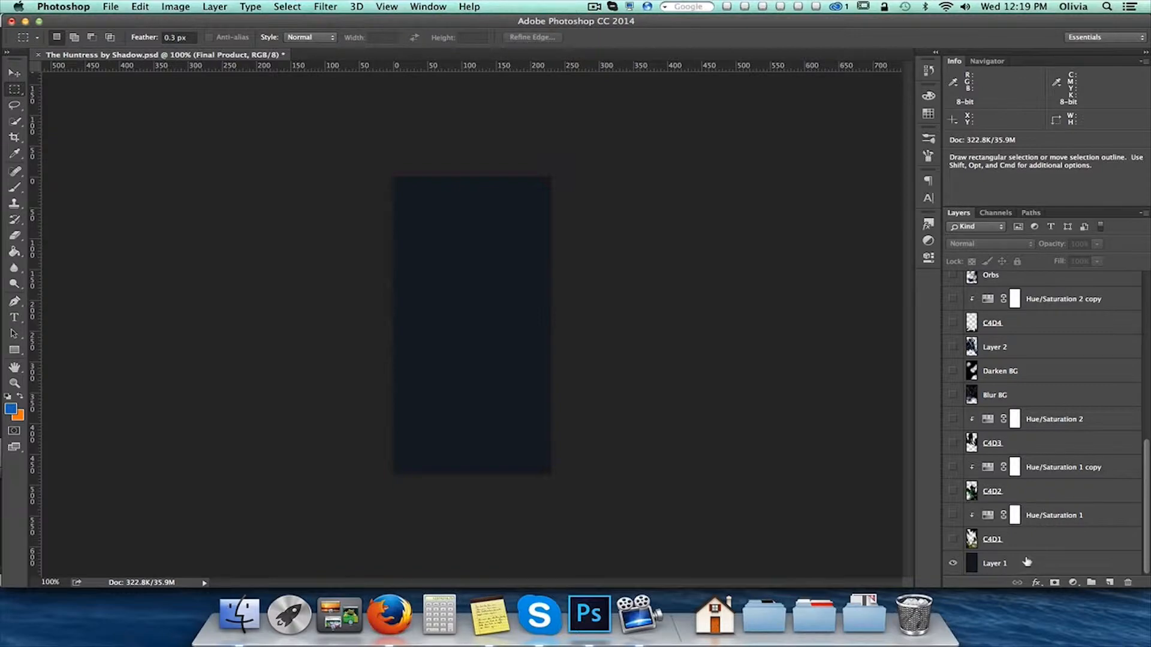
left_click(1025, 540)
left_click(953, 540)
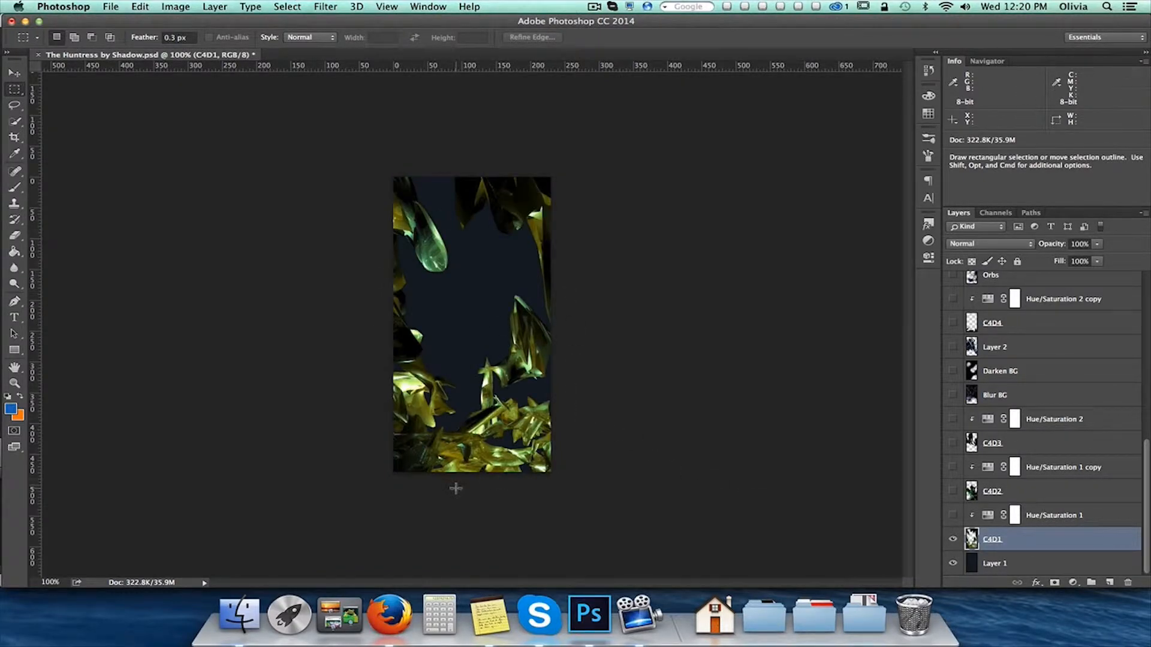
key("super+t")
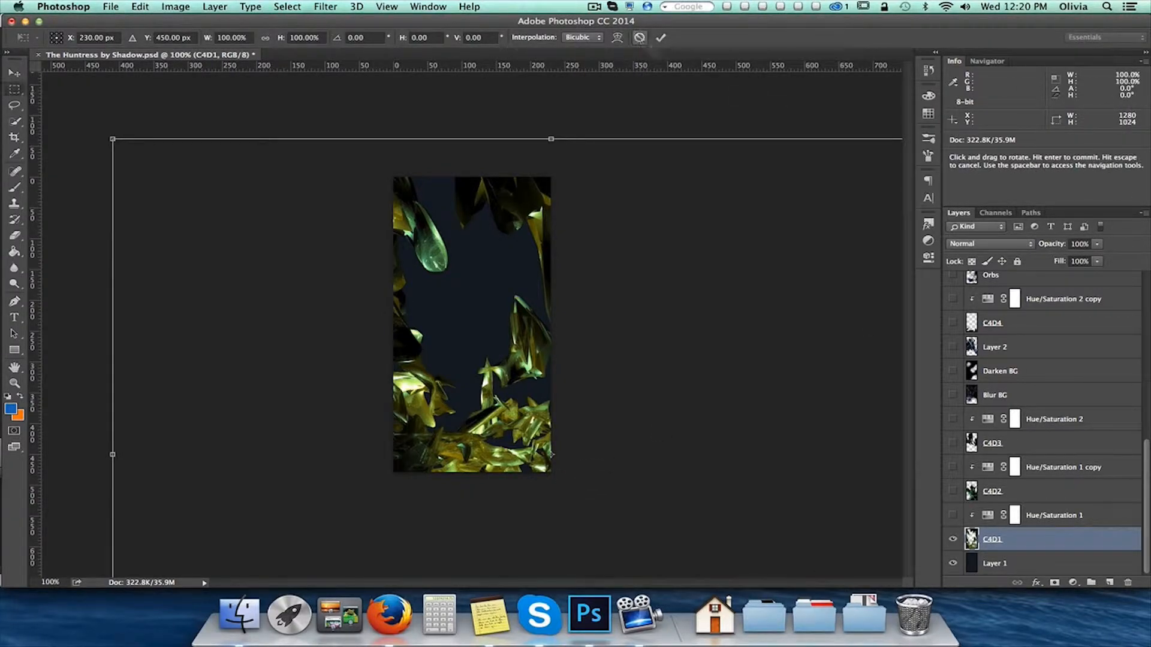
left_click(659, 37)
Show the Hue/Saturation 1 adjustment clipped to C4D1 and open its properties
left_click(990, 520)
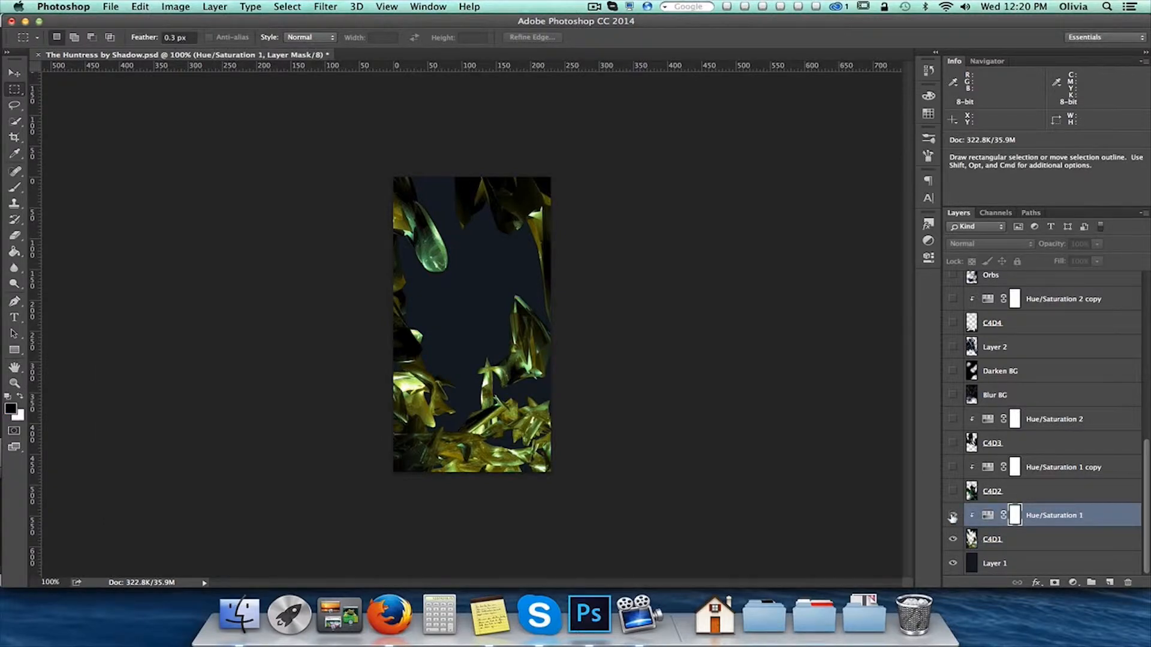
left_click(953, 517)
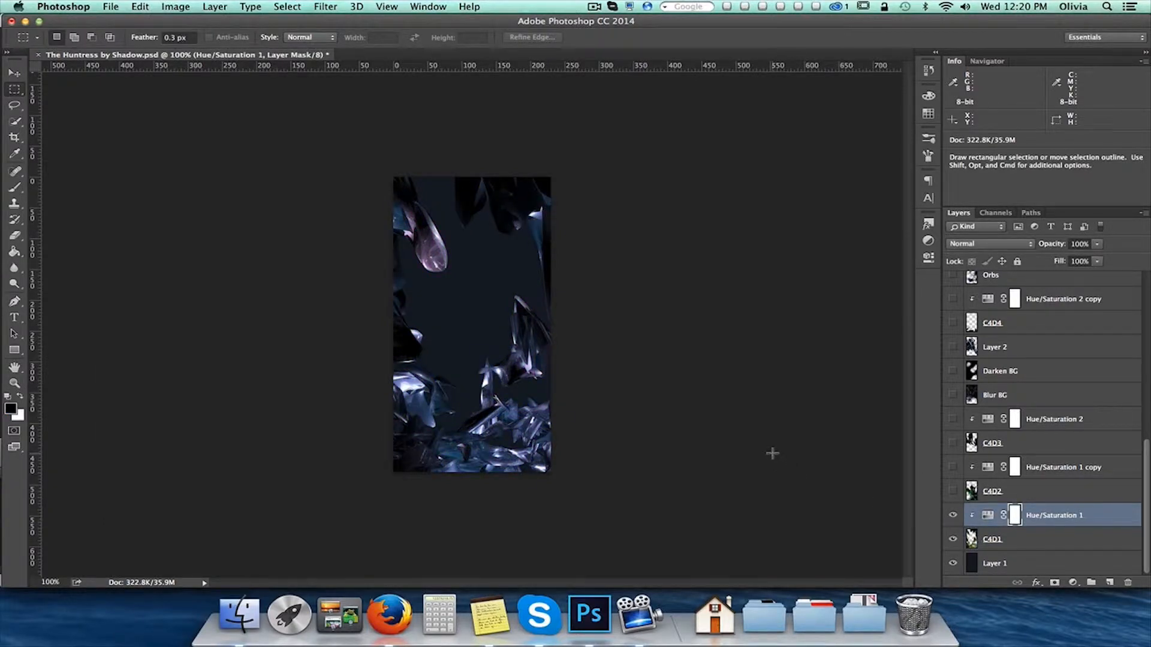
left_click(928, 258)
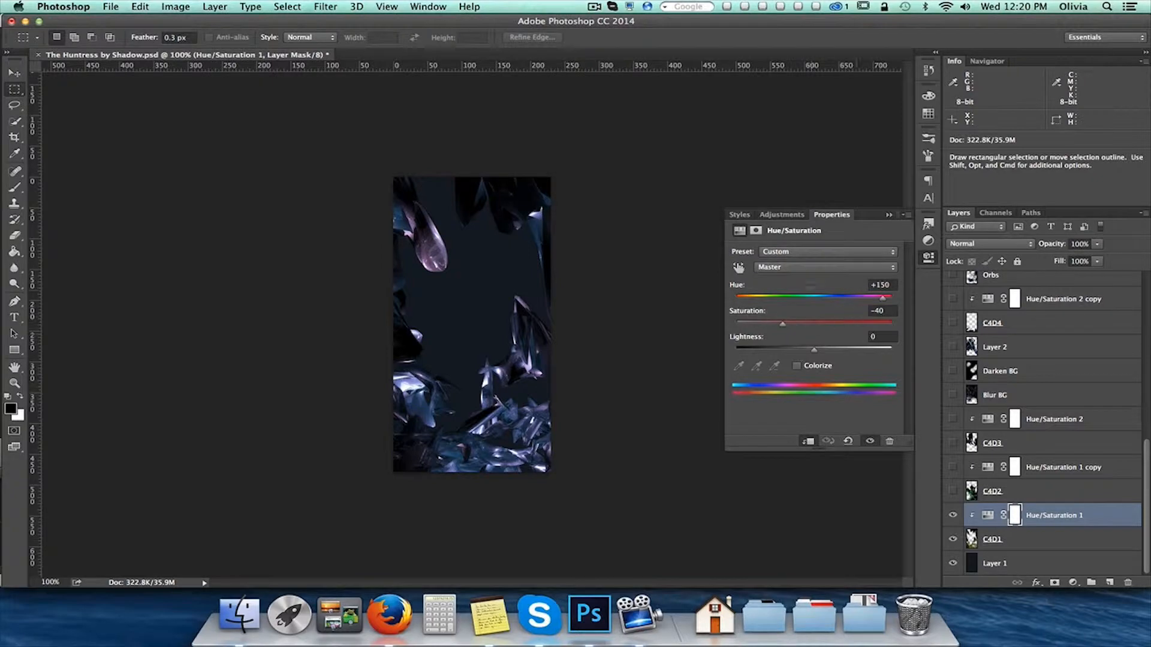
Show the C4D2 layer and its clipped Hue/Saturation 1 copy adjustment
left_click(1039, 498)
left_click(952, 491)
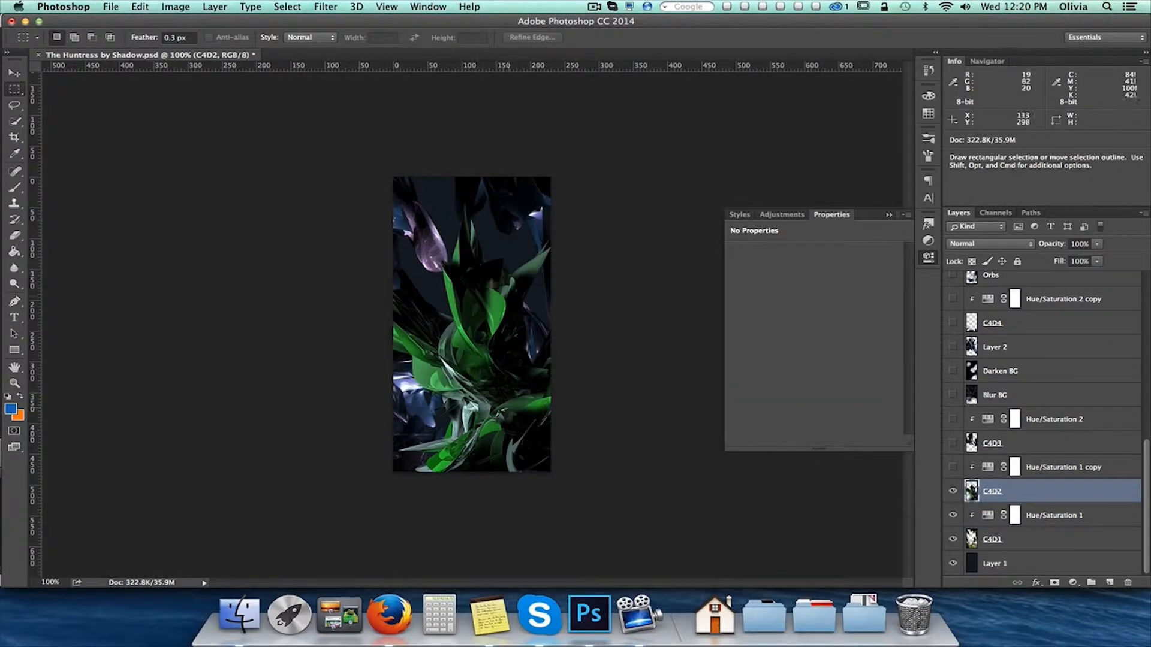
left_click(1067, 469)
left_click(953, 467)
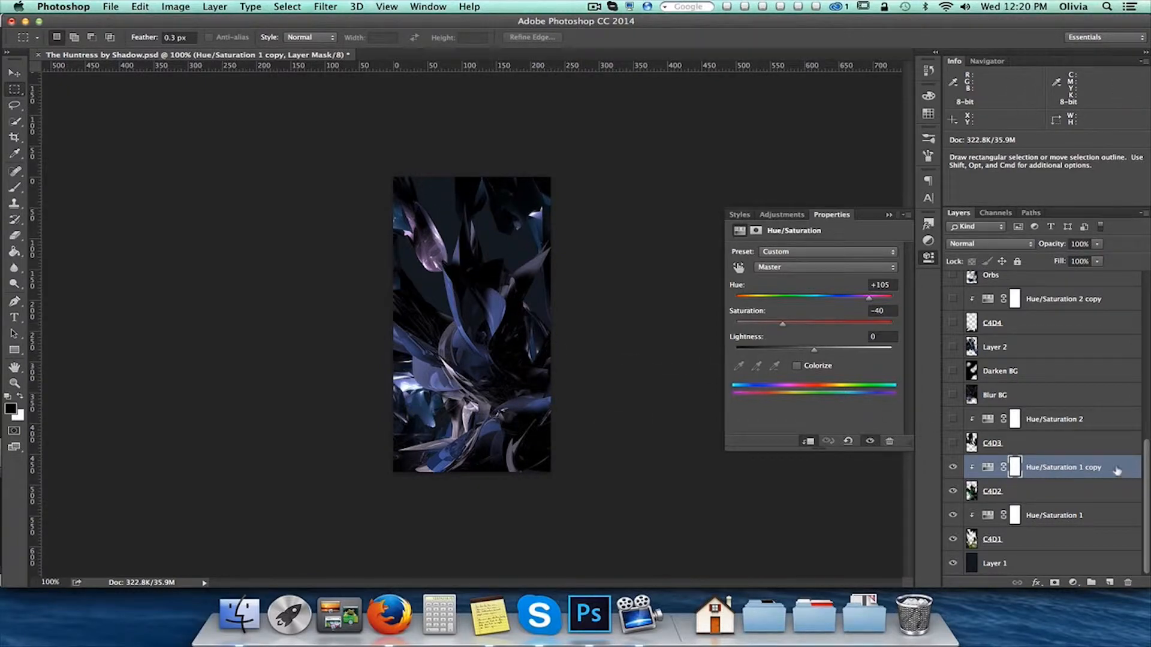
Show the C4D3 layer and its clipped Hue/Saturation 2 adjustment
left_click(1057, 448)
left_click(952, 443)
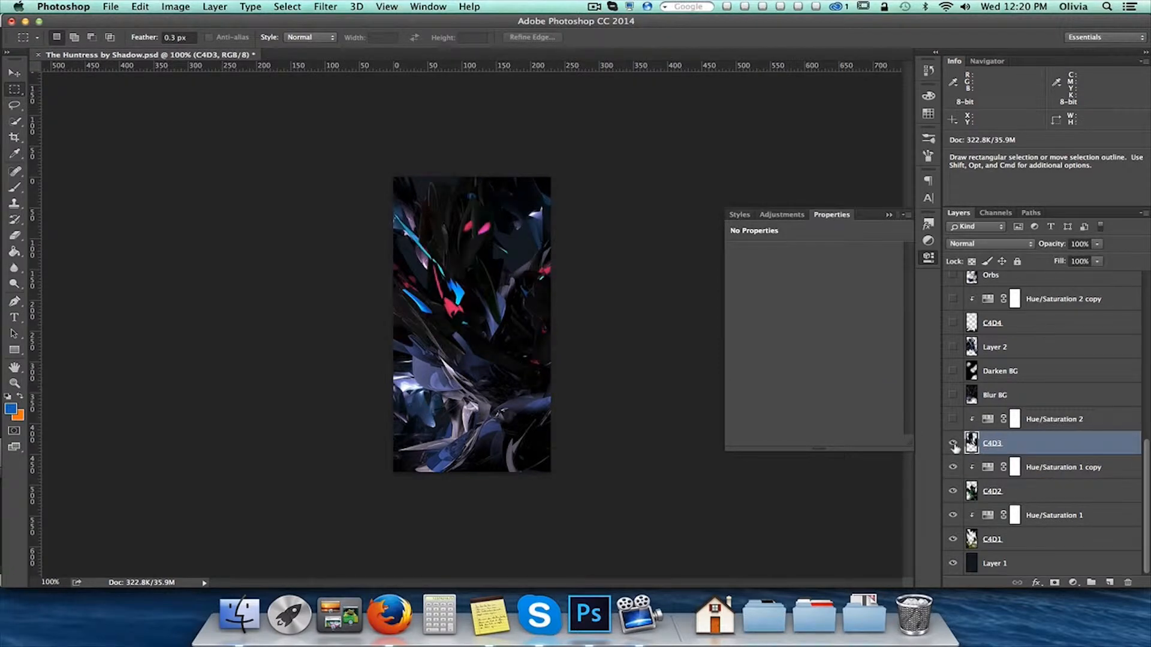
left_click(1069, 421)
left_click(953, 420)
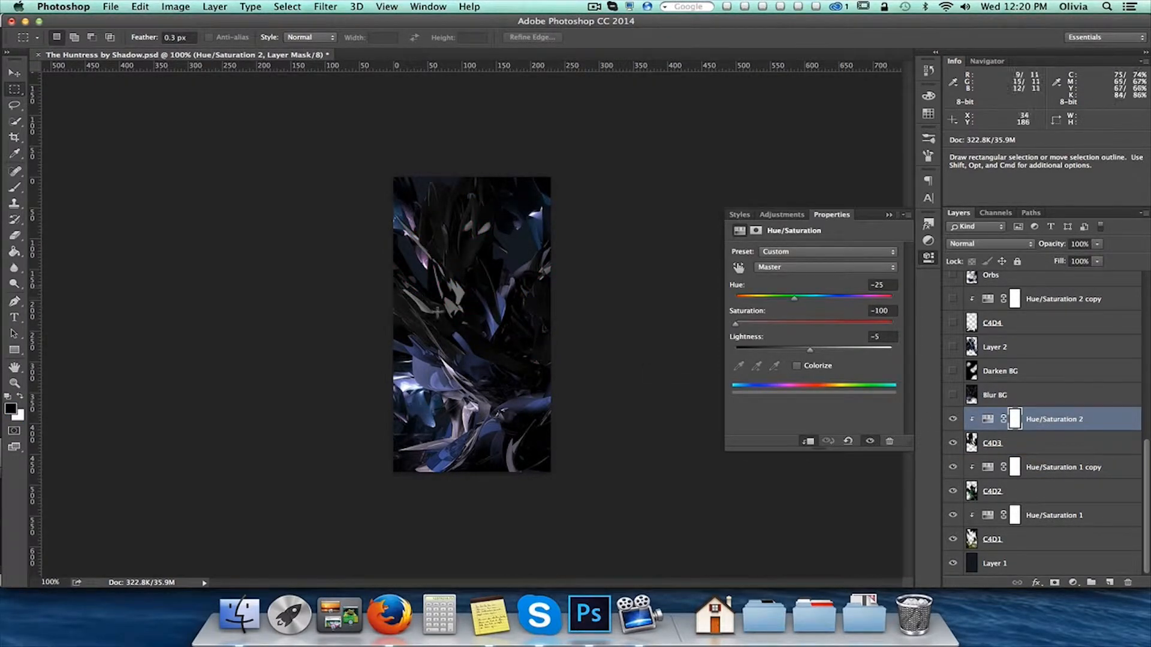
Show the Blur BG layer, switching its visibility off and on to compare the effect
left_click(1004, 403)
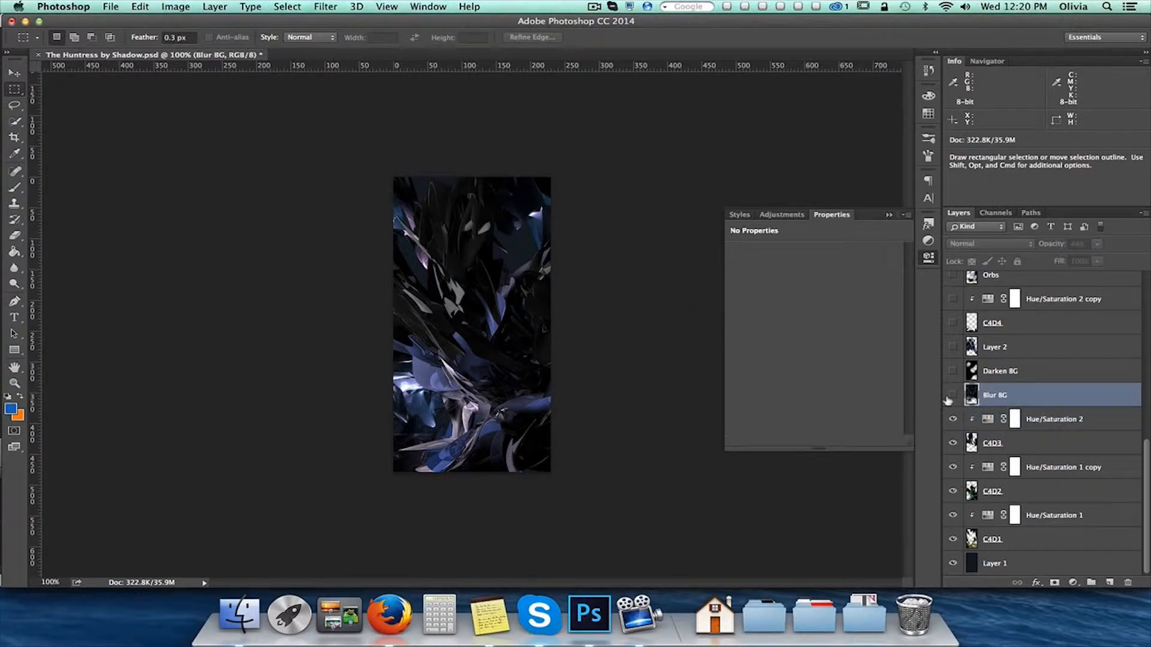
left_click(952, 396)
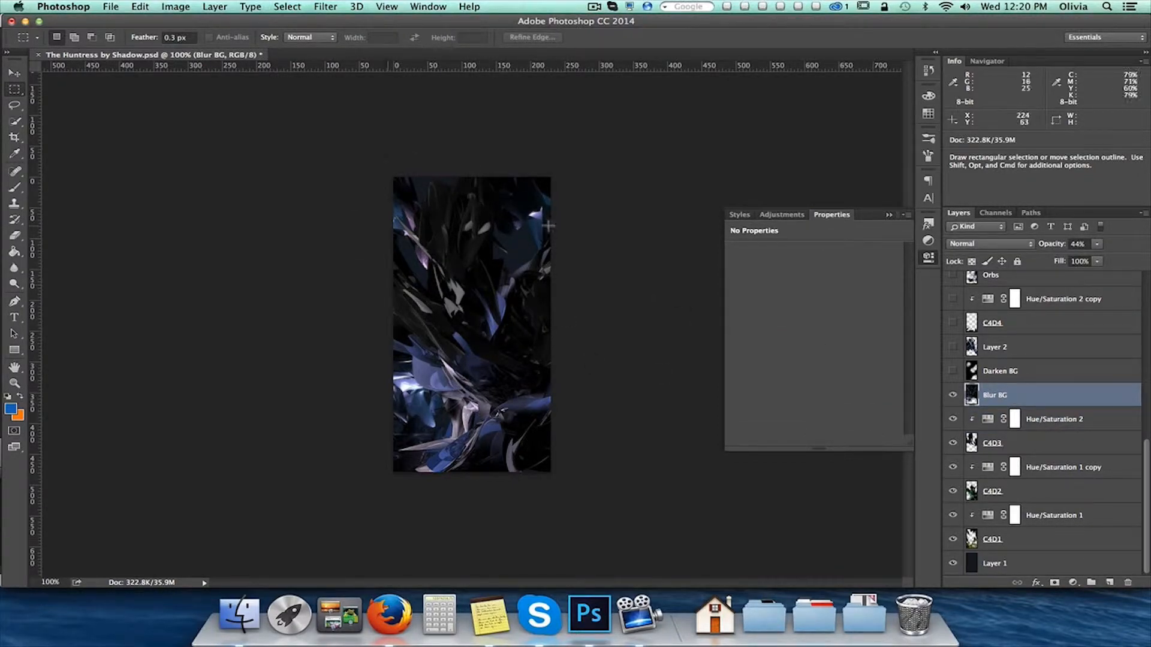
left_click(953, 396)
left_click(953, 396)
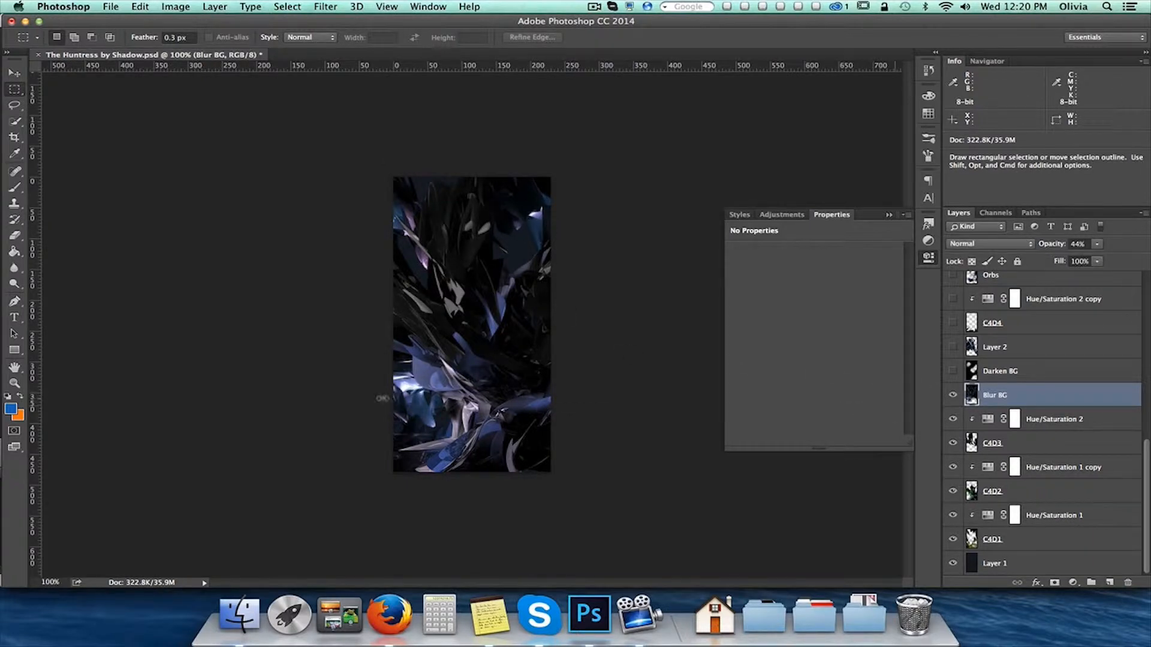
Show the Darken BG layer and the character render on Layer 2
left_click(1033, 370)
left_click(953, 371)
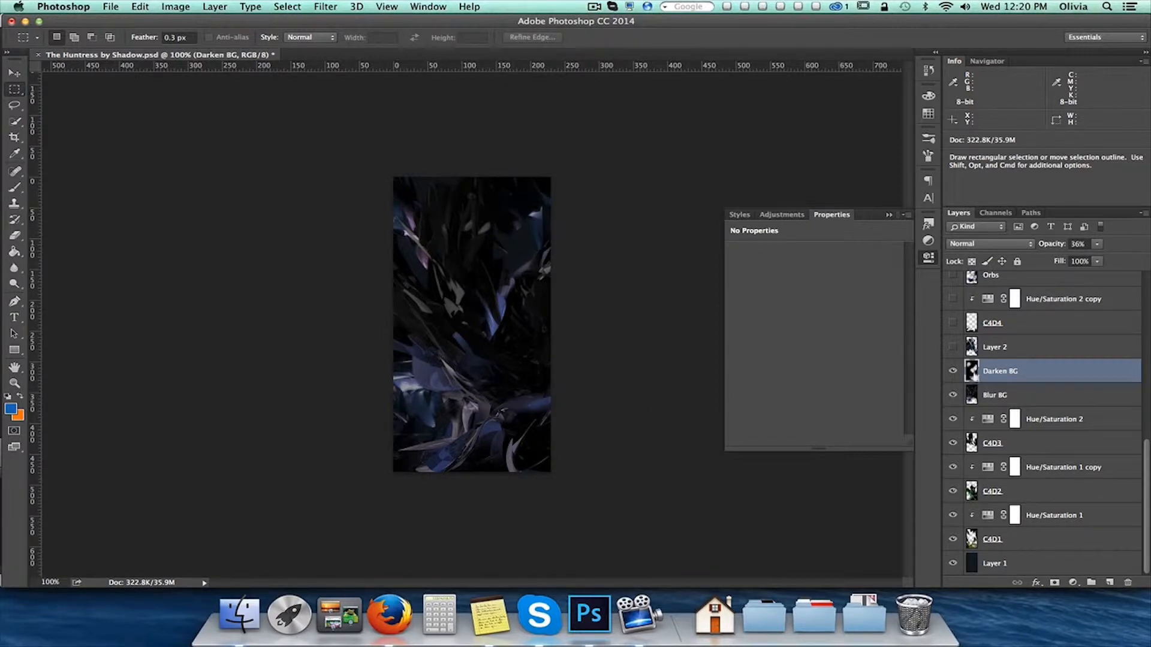
left_click(1019, 353)
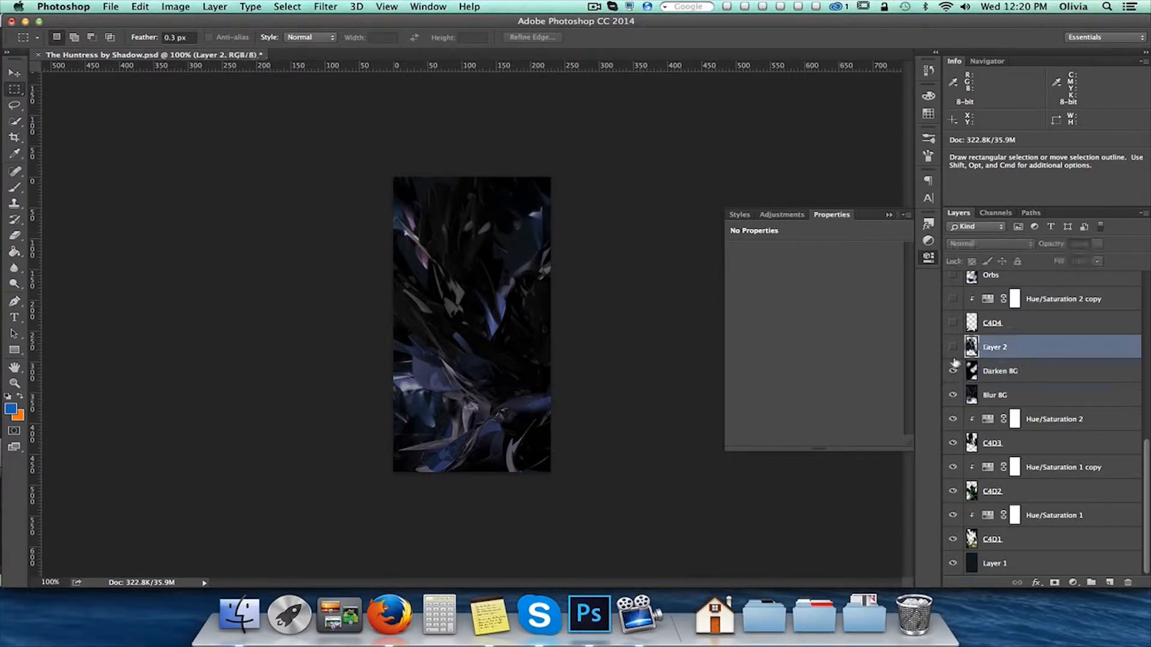
left_click(953, 347)
Show the C4D4 layer and its clipped Hue/Saturation 2 copy adjustment
left_click(1029, 324)
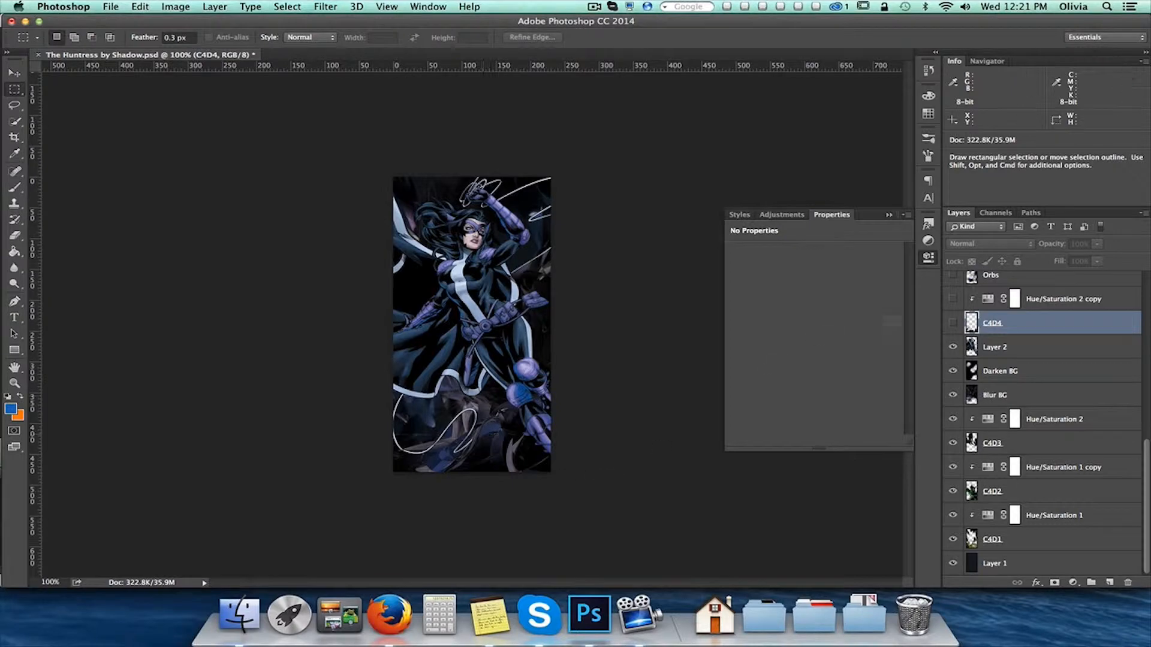
left_click(954, 324)
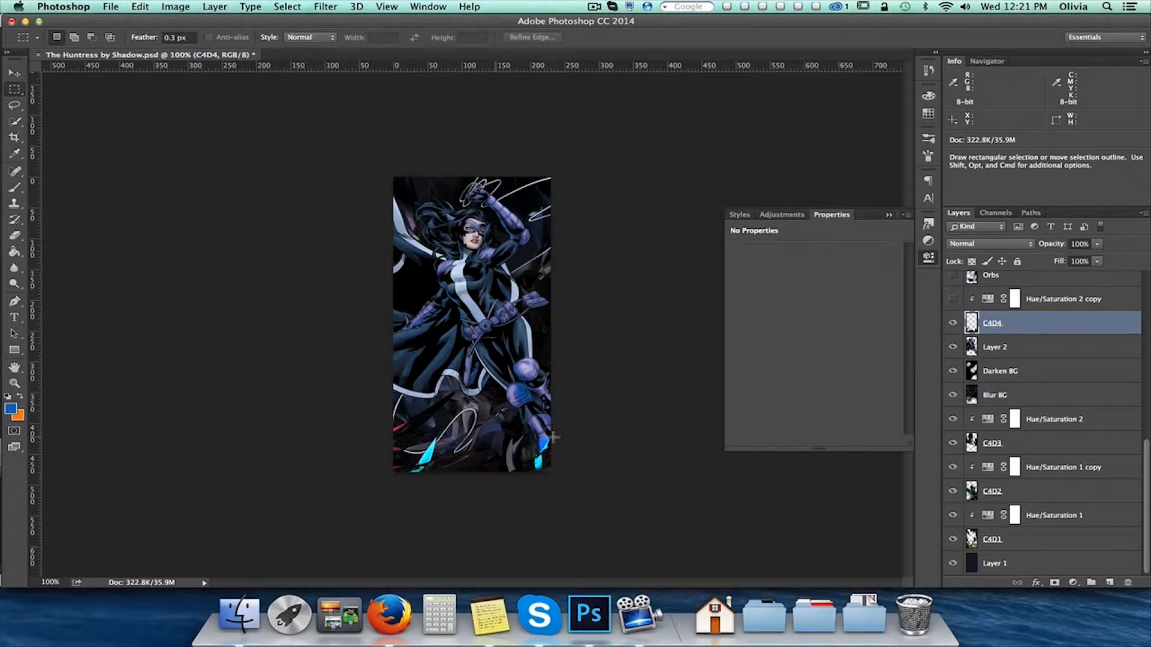
left_click(1052, 303)
left_click(952, 299)
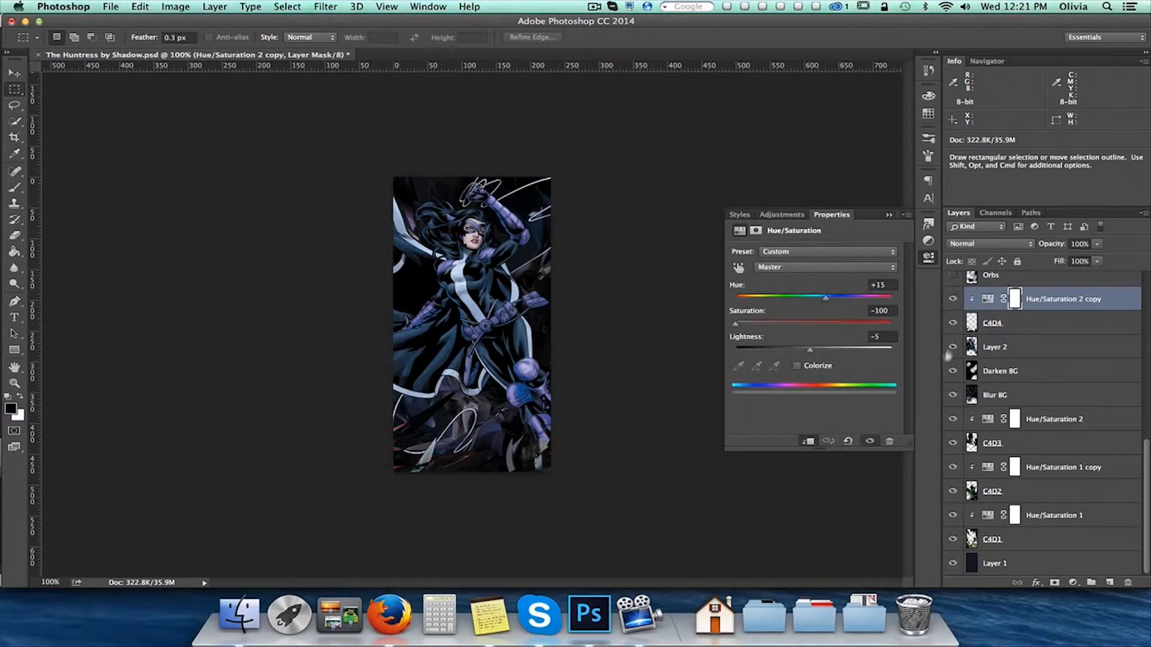
Show the Orbs layer above the Hue/Saturation 2 copy adjustment
scroll(1002, 382, "up", 5)
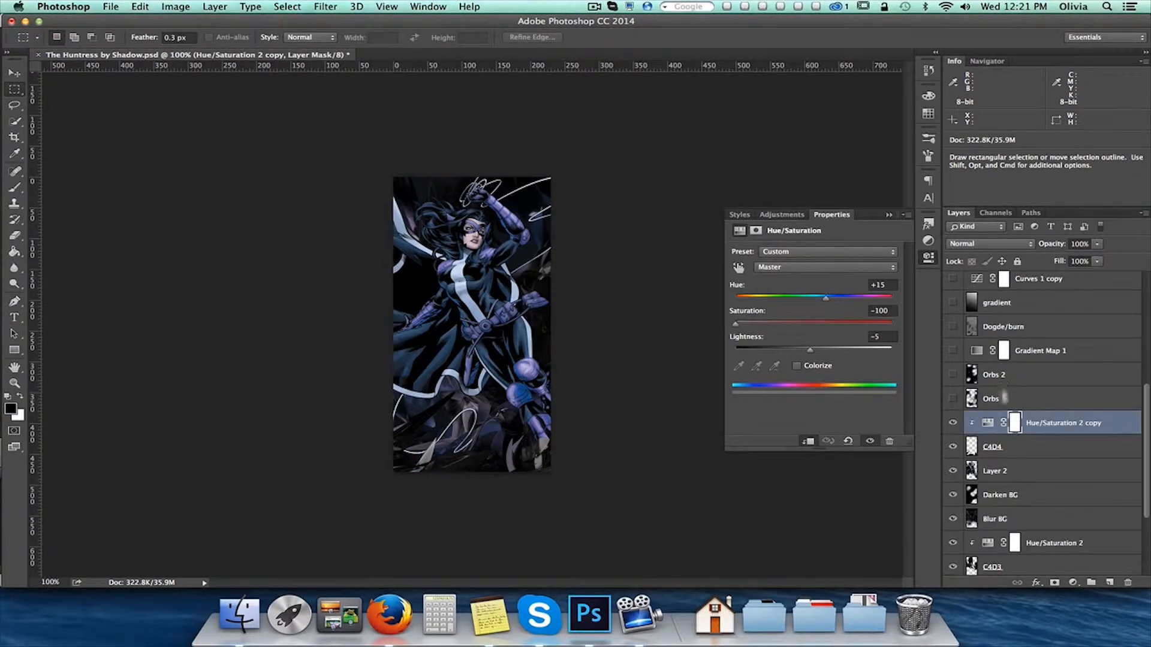
left_click(1010, 400)
left_click(952, 401)
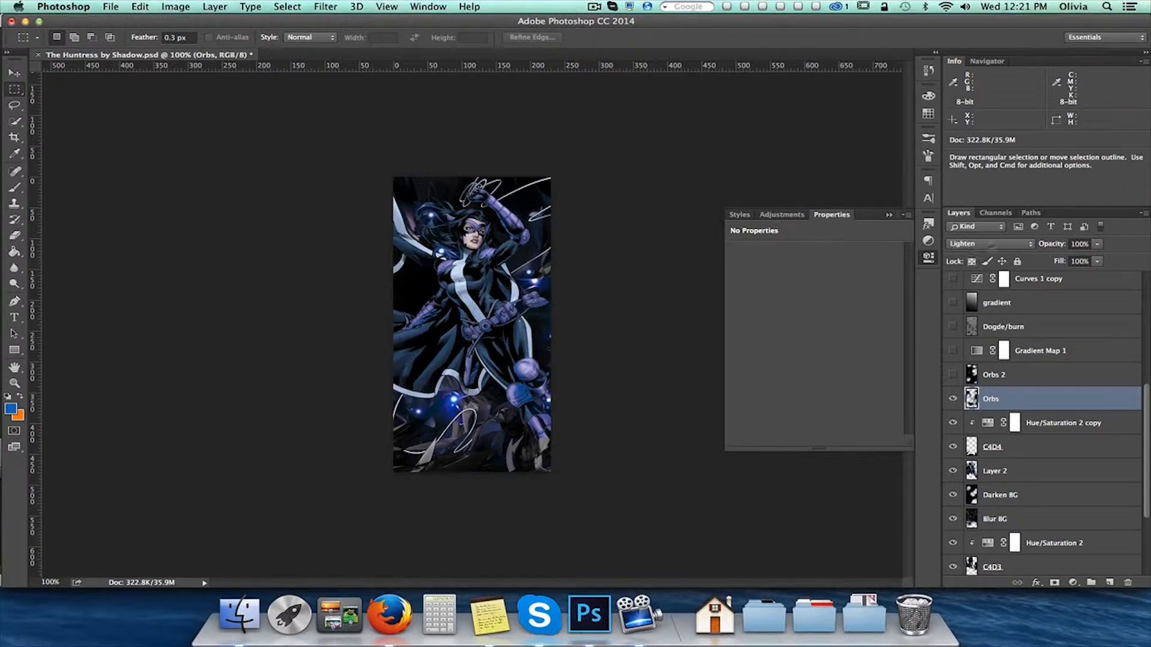
Try the Linear Dodge (Add) blend mode on the Orbs layer and return it to Lighten
left_click(977, 244)
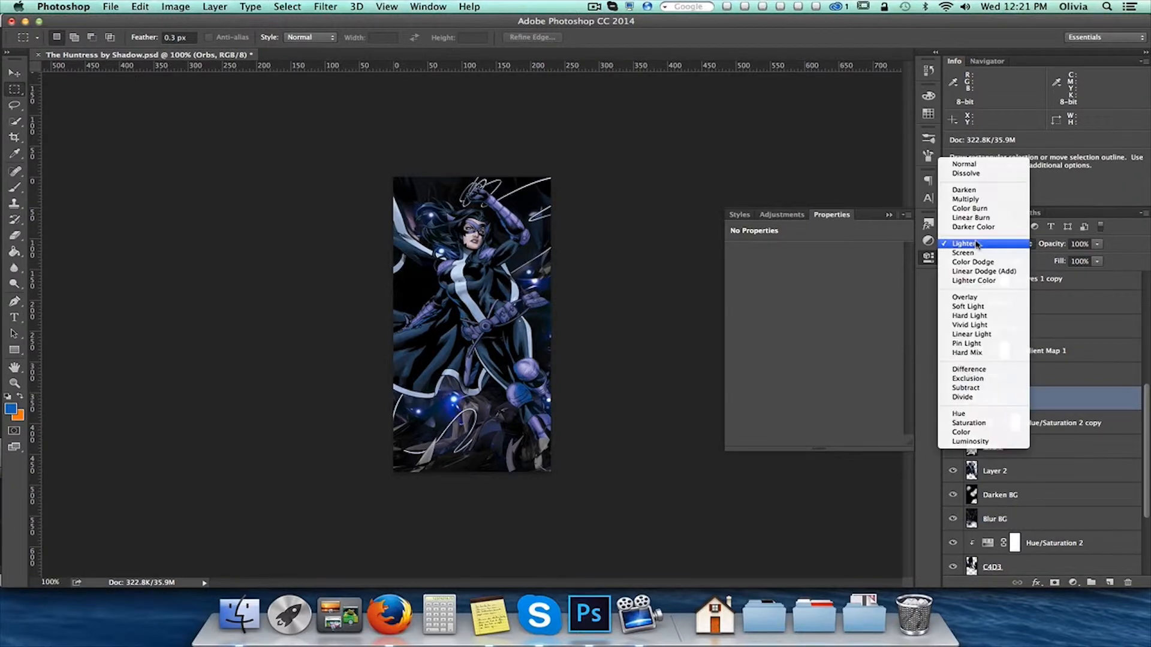
left_click(983, 272)
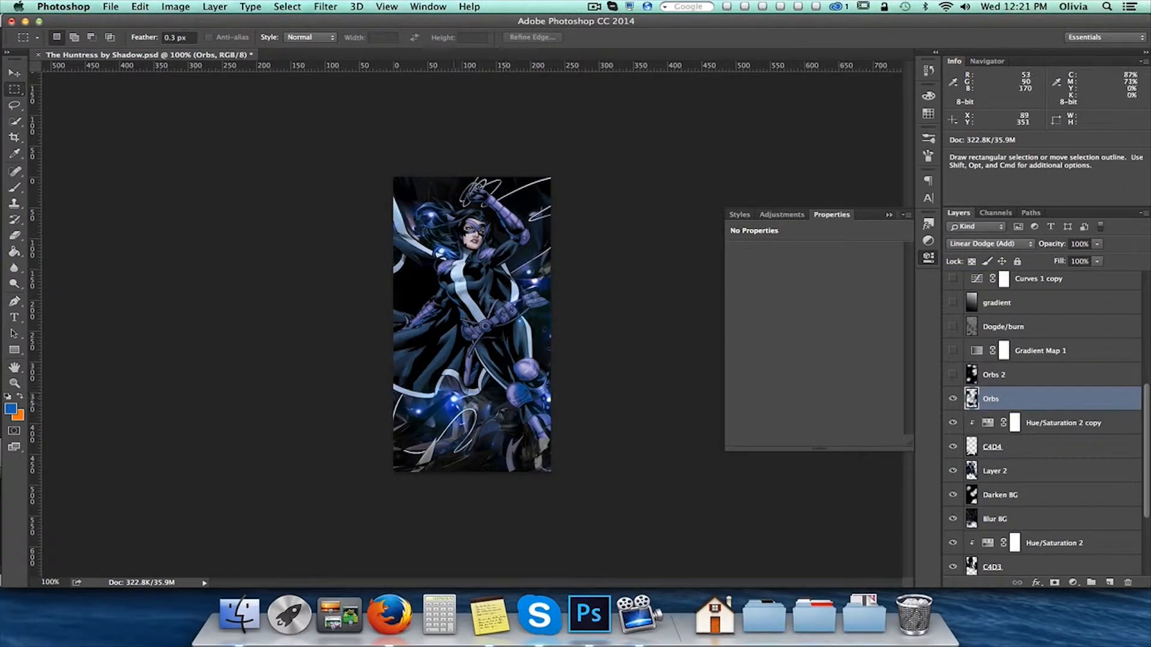
left_click(990, 244)
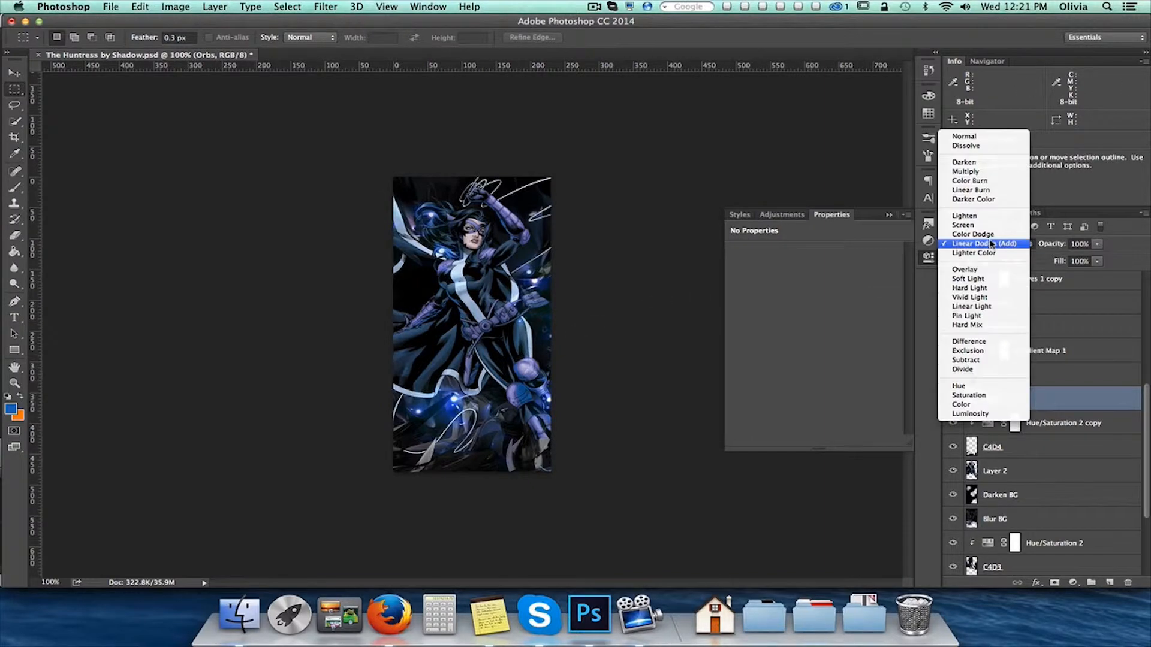
left_click(978, 216)
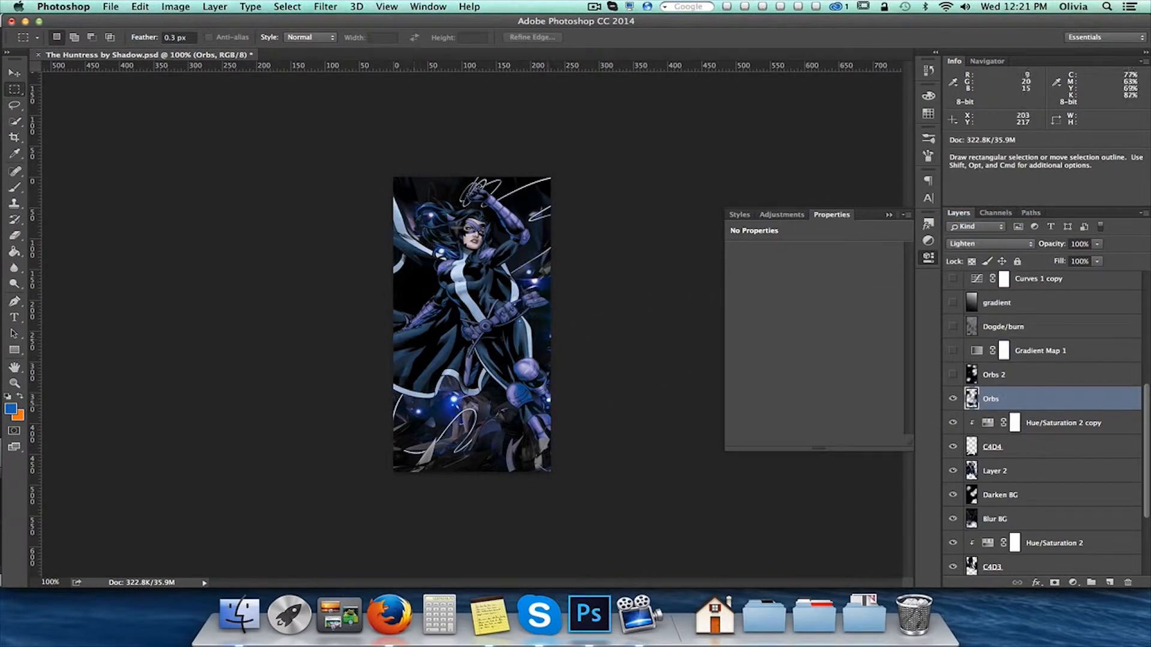
Show the Orbs 2 layer and the Gradient Map 1 adjustment
left_click(1010, 384)
left_click(953, 375)
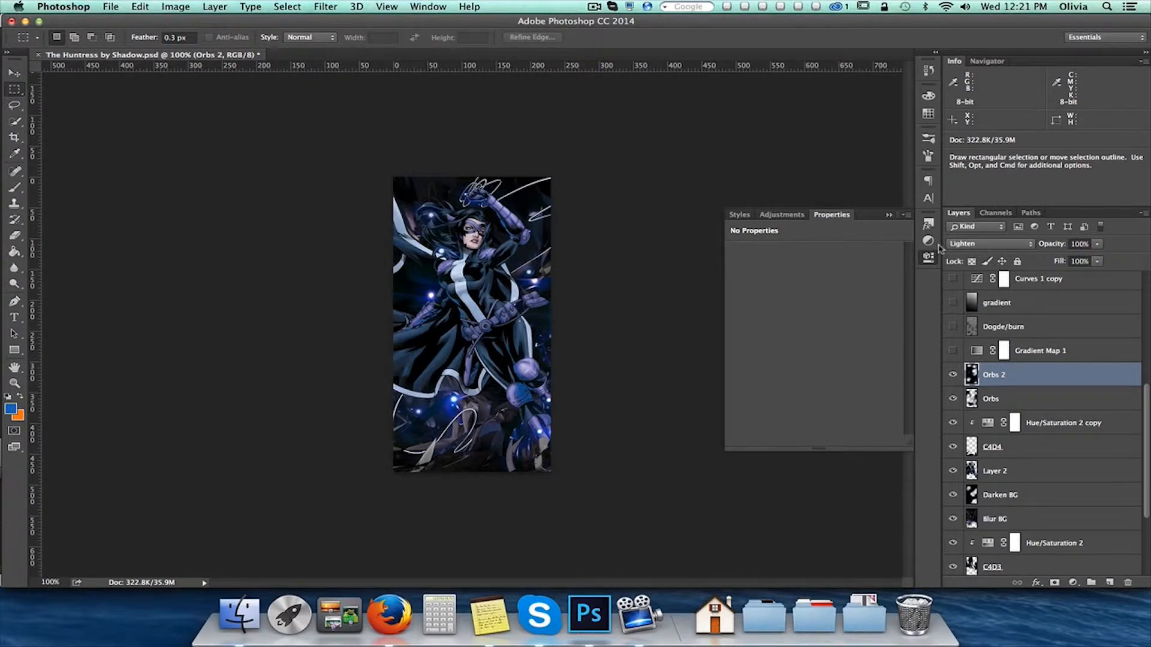
left_click(964, 354)
left_click(954, 351)
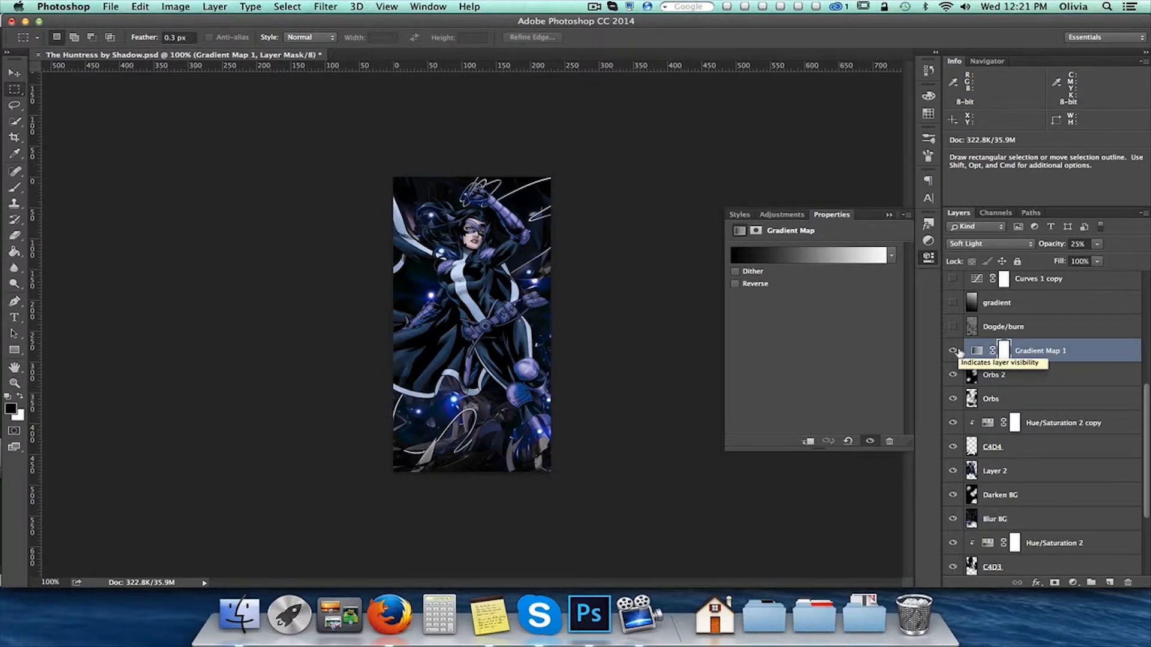
Select the Dogde/burn layer, preview its effect and hide it again
scroll(960, 353, "up", 3)
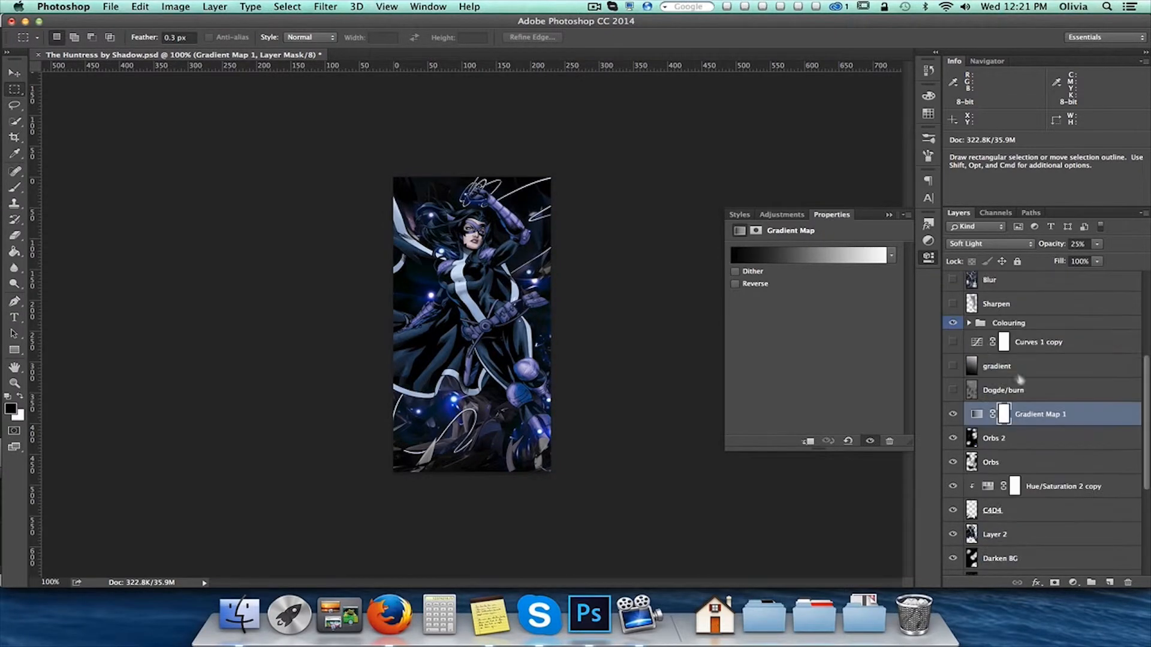
left_click(1020, 394)
left_click(954, 395)
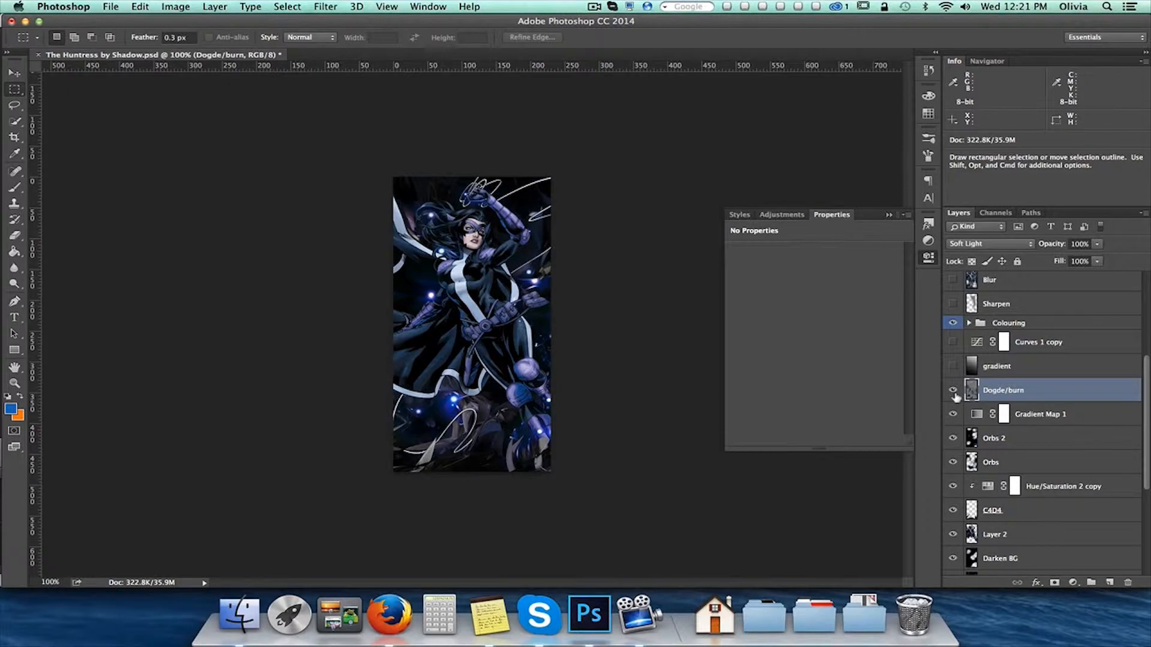
left_click(954, 395)
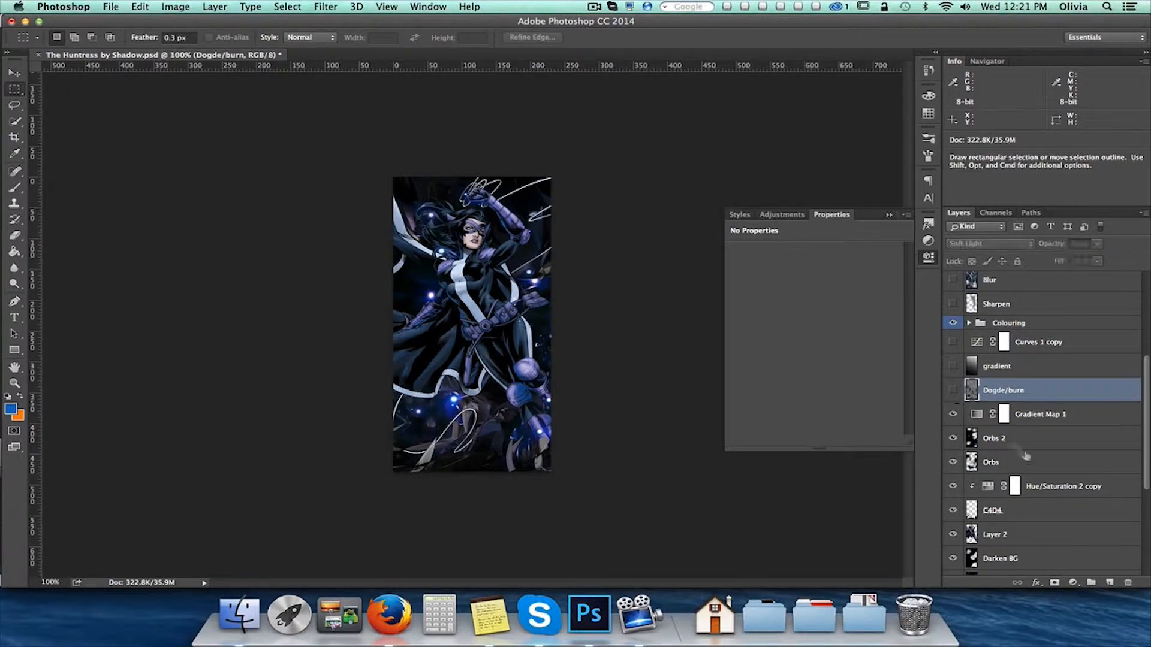
Add a new layer above Dogde/burn and fill it with 50% Gray in Normal mode at 100% opacity
left_click(1109, 582)
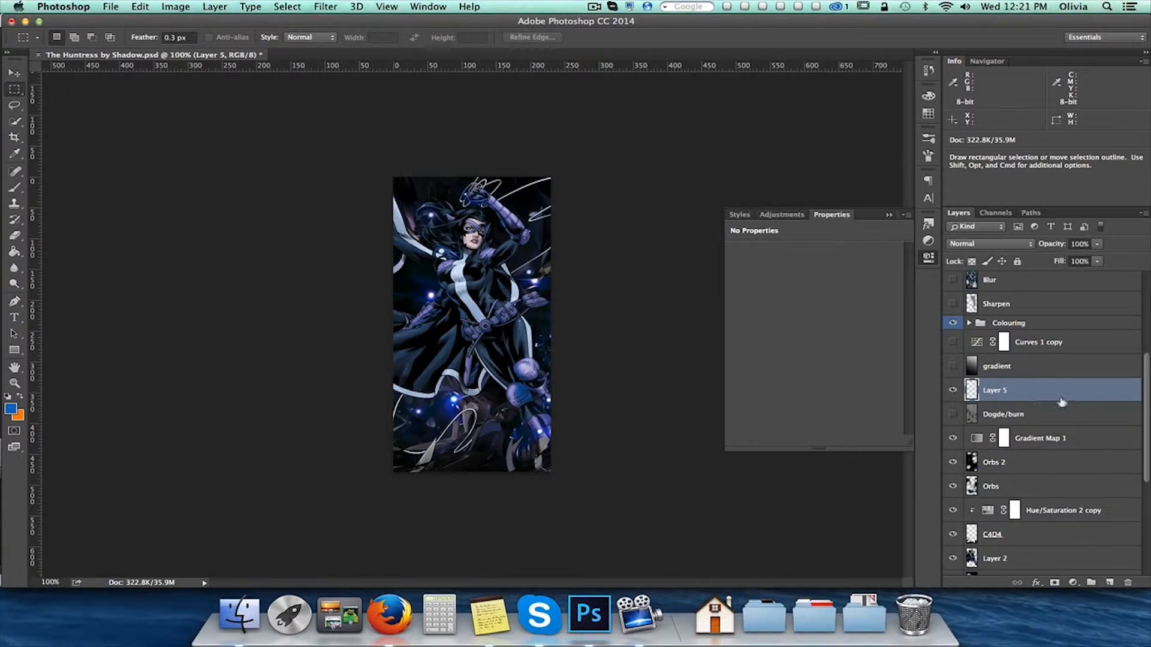
left_click(140, 7)
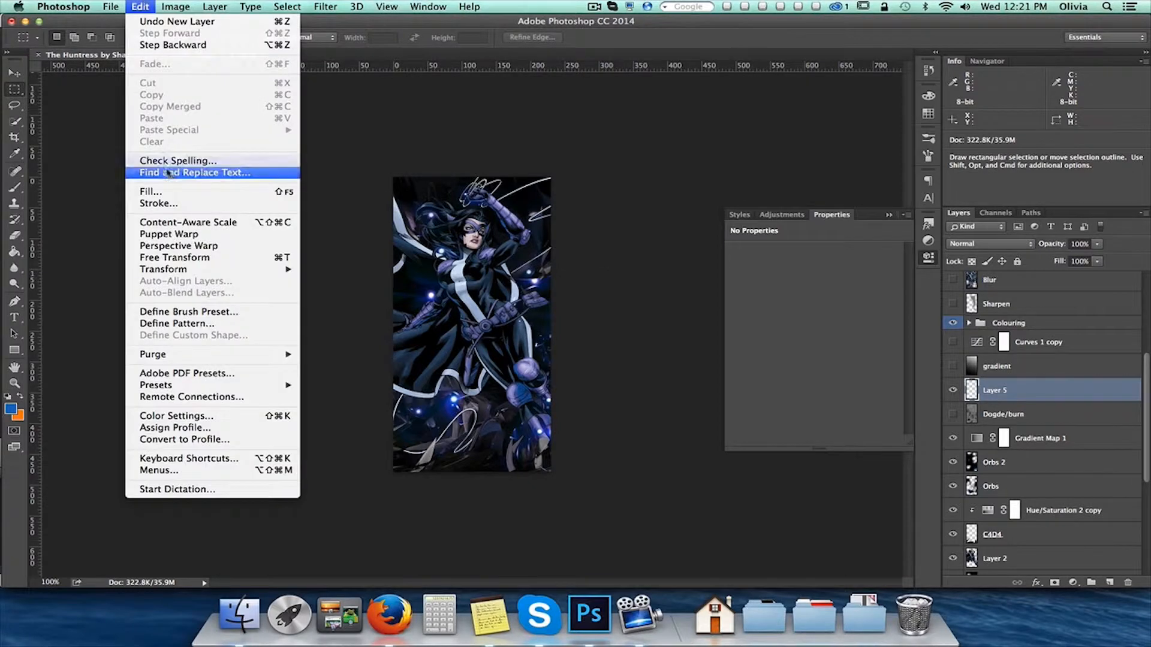
left_click(172, 193)
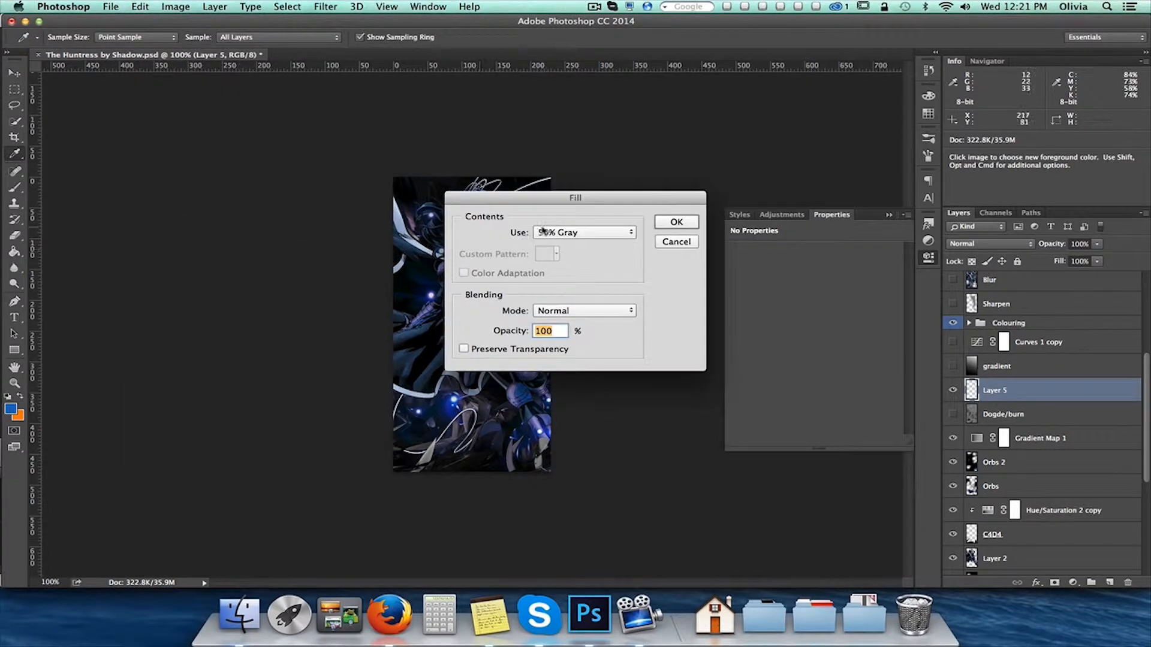
left_click(661, 223)
key("m")
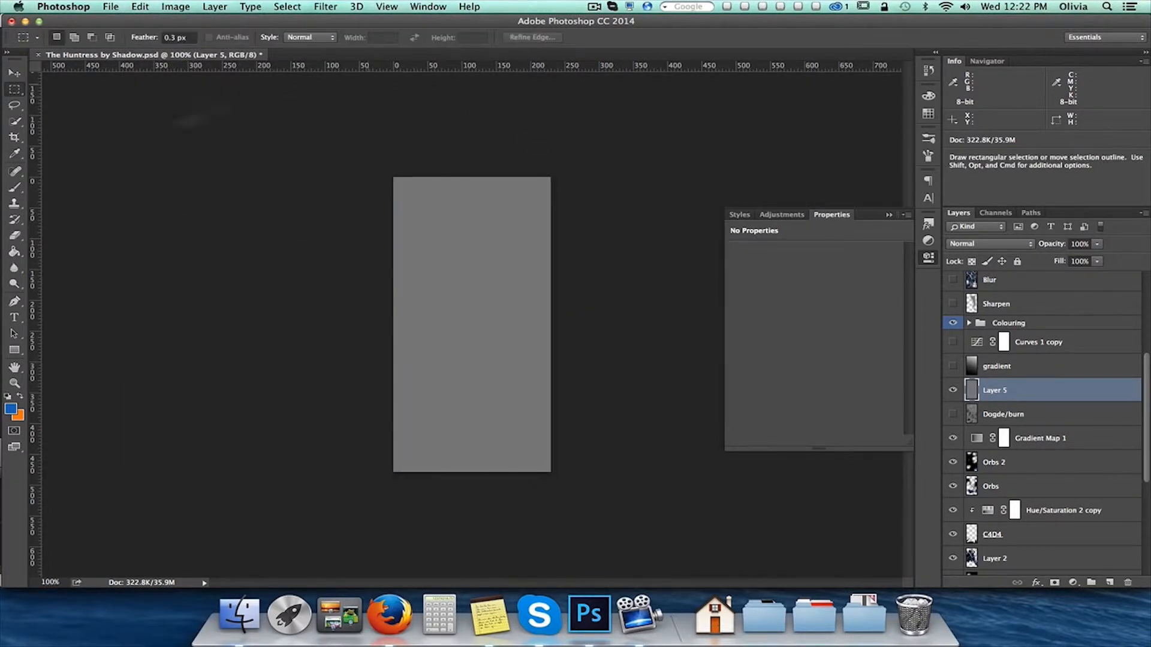
Set the gray Layer 5 to Overlay and lighten the figure's lower legs using the Dodge tool with a size 40 brush
left_click(998, 245)
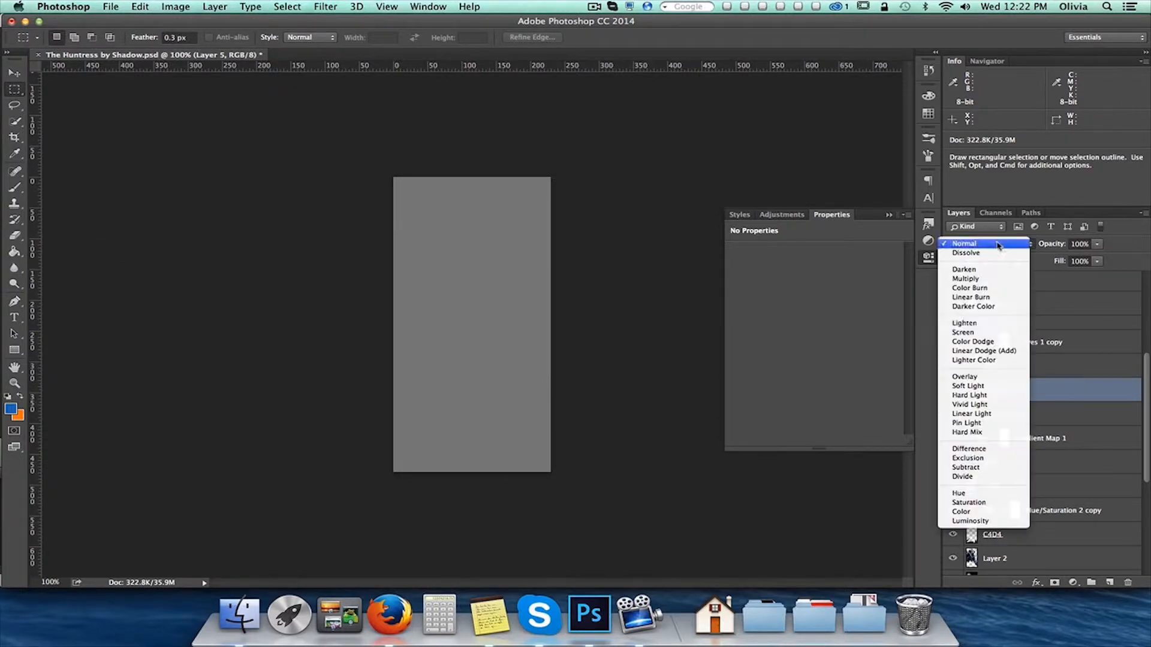
left_click(1006, 377)
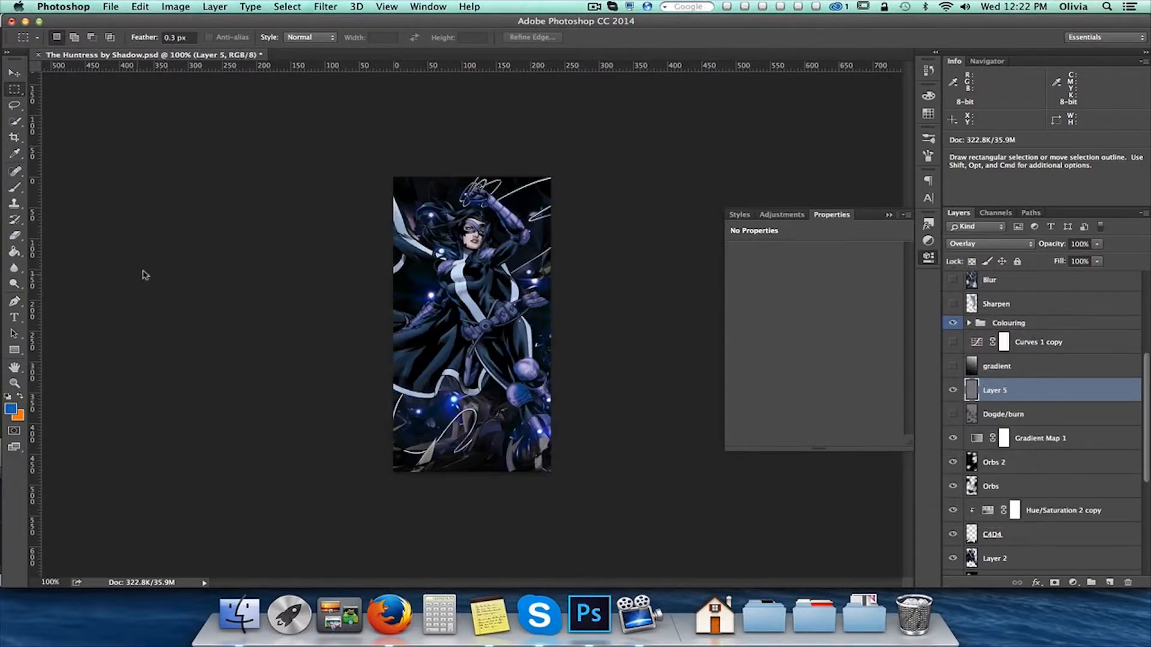
left_click(15, 284)
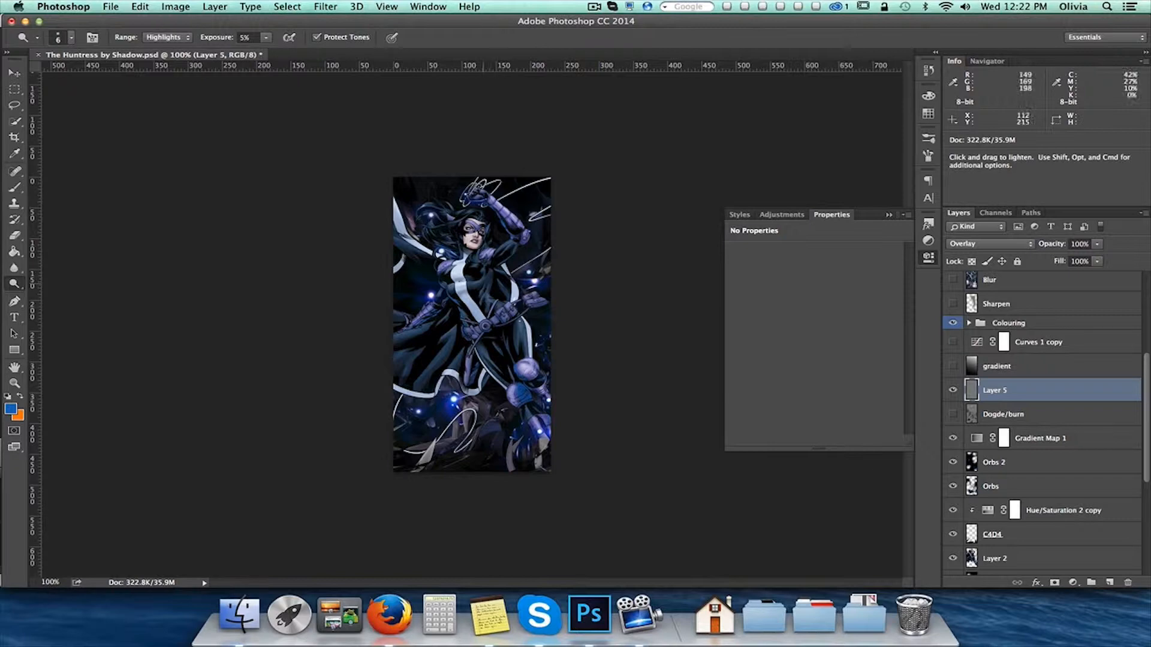
key("bracketright")
key("bracketright")
key("bracketright")
key("bracketright")
key("bracketright")
key("bracketright")
key("bracketright")
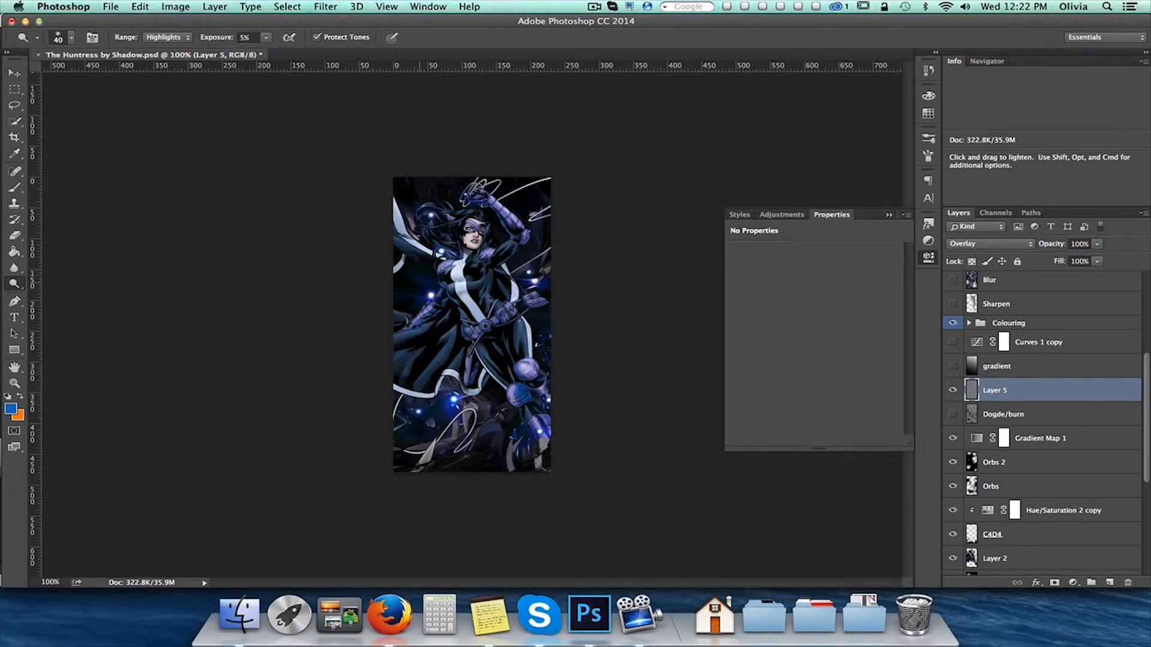
left_click_drag(491, 358, 536, 400)
Undo the dodge strokes and delete the gray Layer 5
key("super+z")
key("super+z")
key("super+z")
key("super+z")
key("super+z")
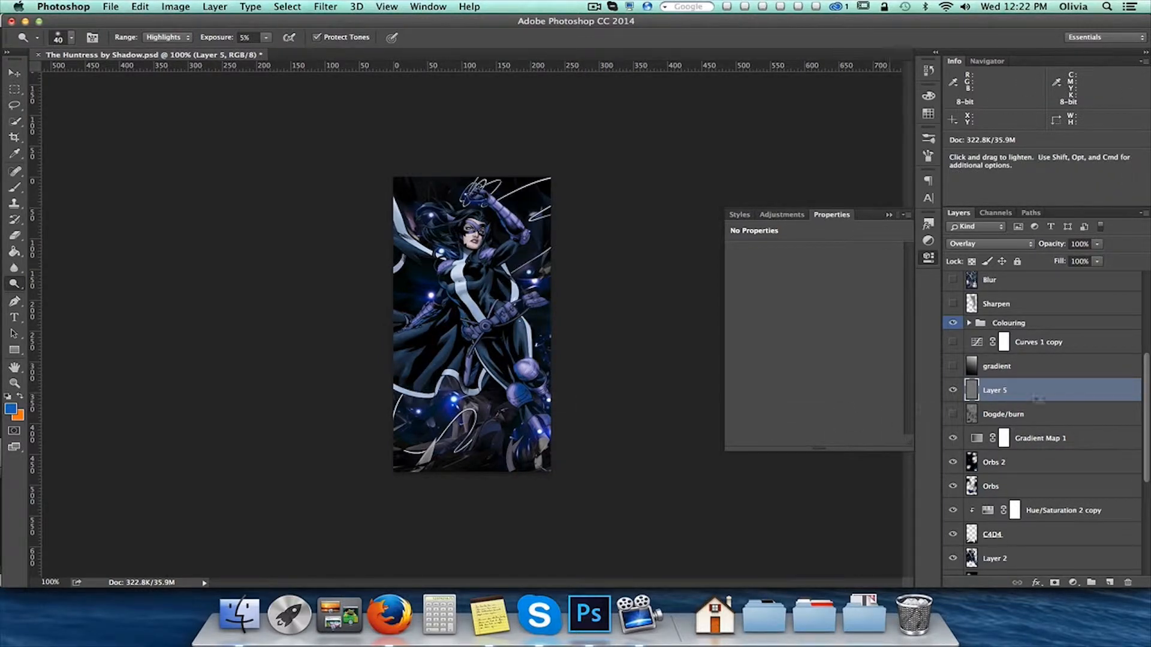
key("Delete")
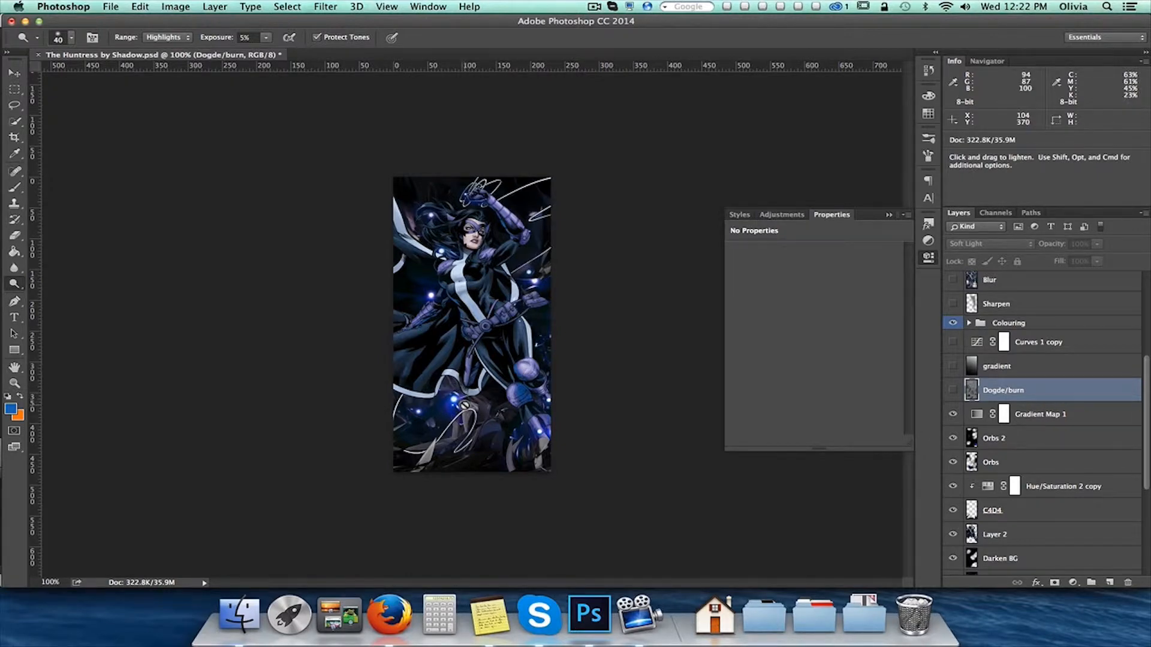
Show the Dogde/burn layer after comparing the image with and without it
left_click(953, 390)
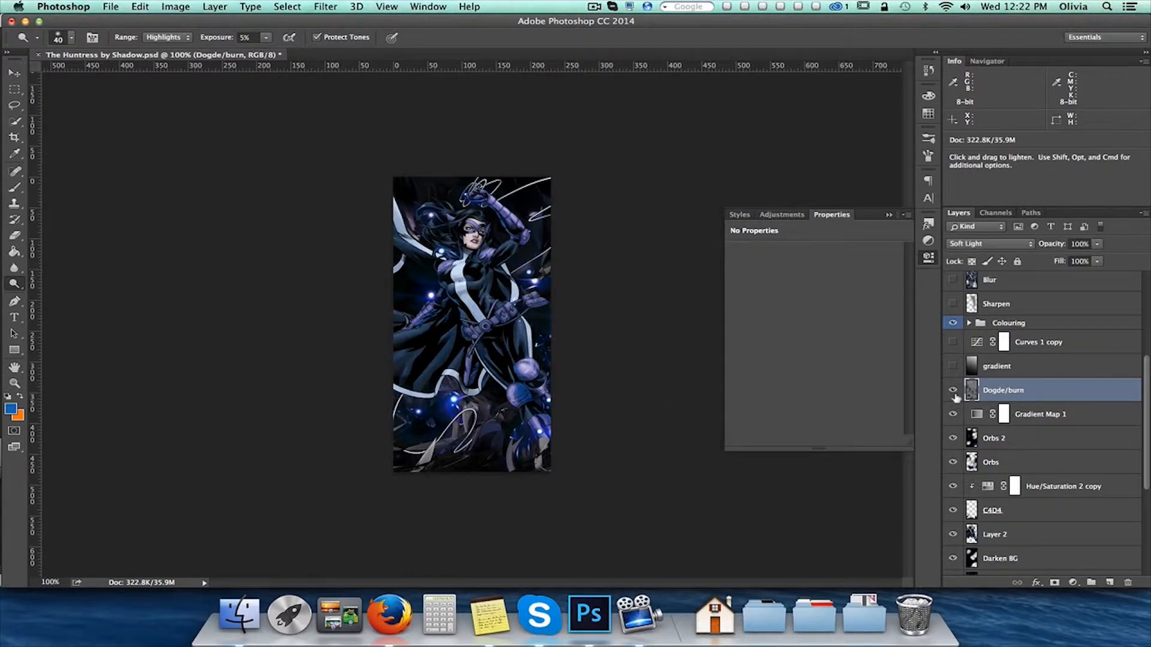
left_click(953, 390)
left_click(953, 391)
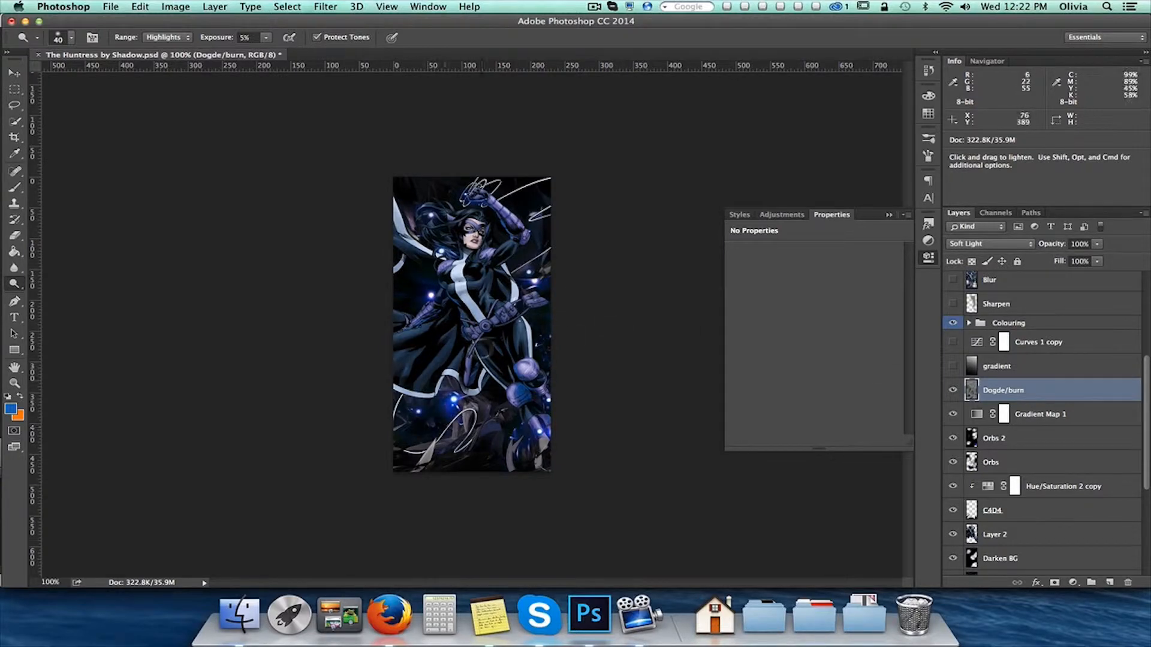
Show the gradient layer and the Curves 1 copy adjustment above it
left_click(1012, 367)
left_click(953, 366)
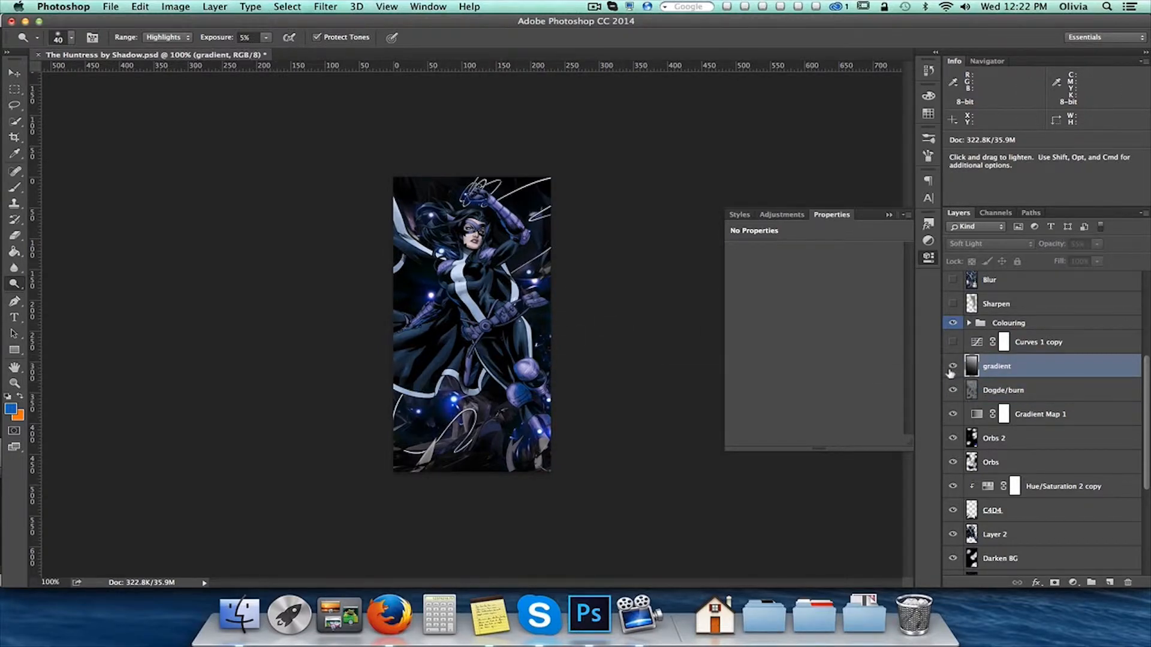
left_click(16, 252)
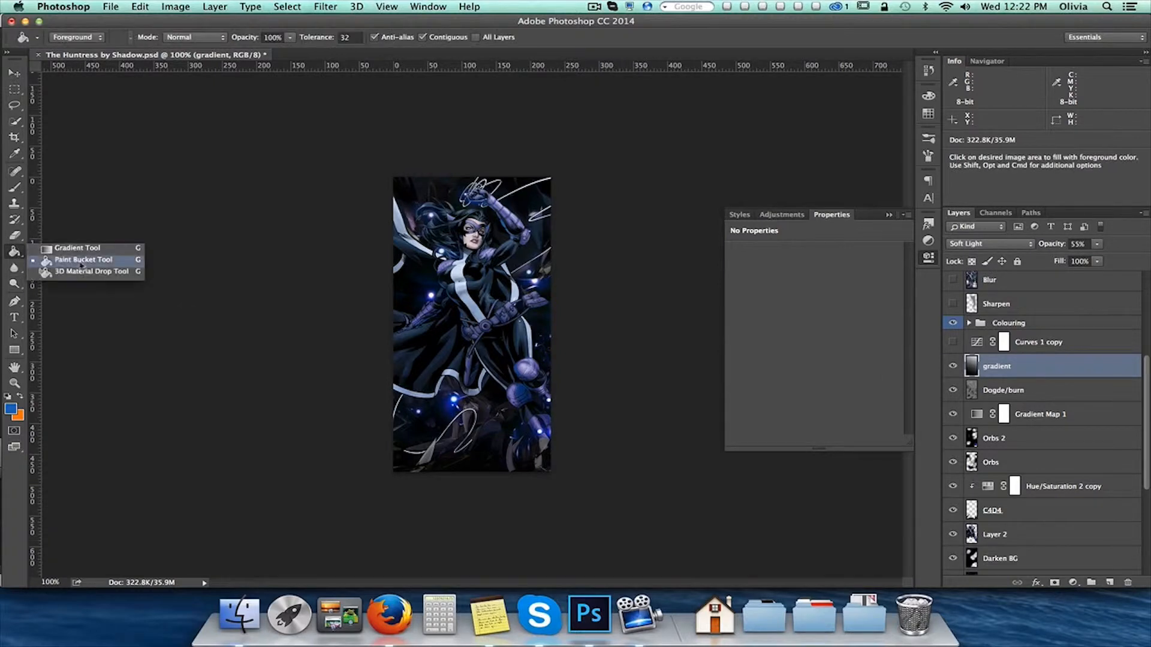
left_click(157, 217)
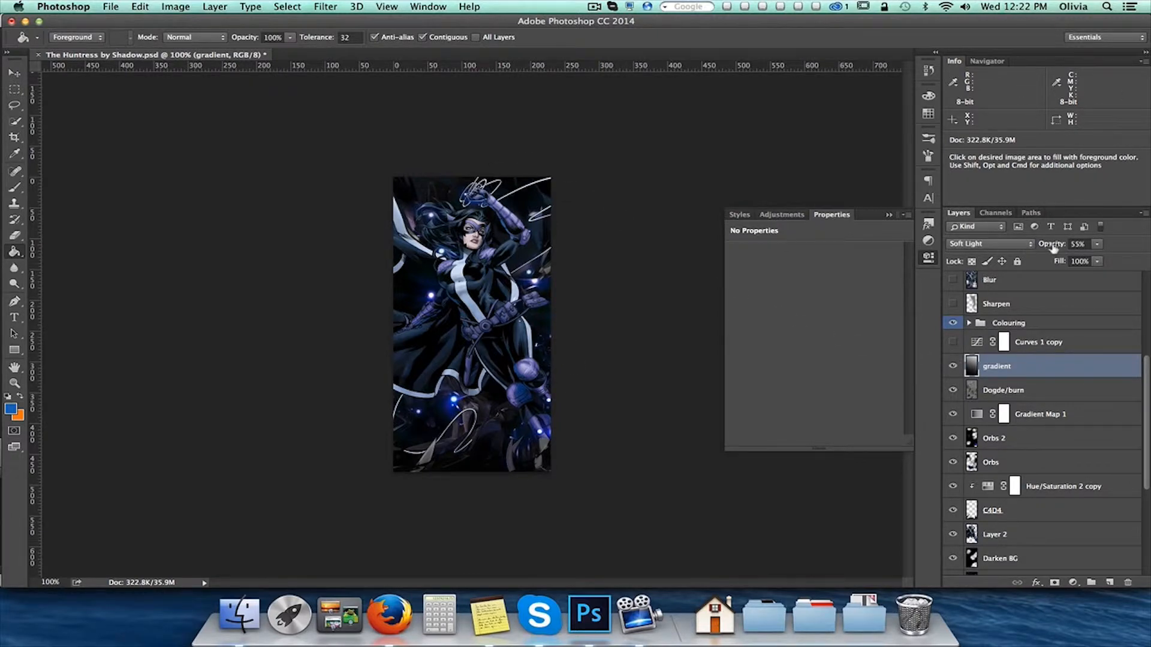
left_click(1046, 345)
left_click(952, 342)
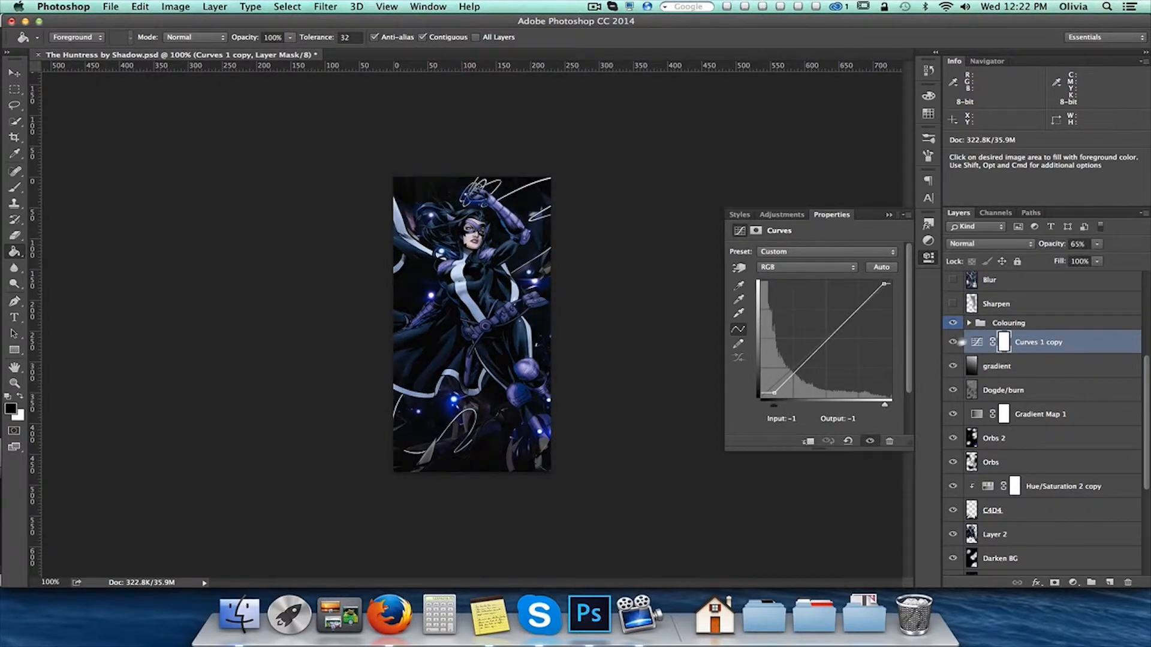
Expand the Colouring group with its Colour and Psd. subgroups and show Layer 1 inside Psd
left_click(968, 322)
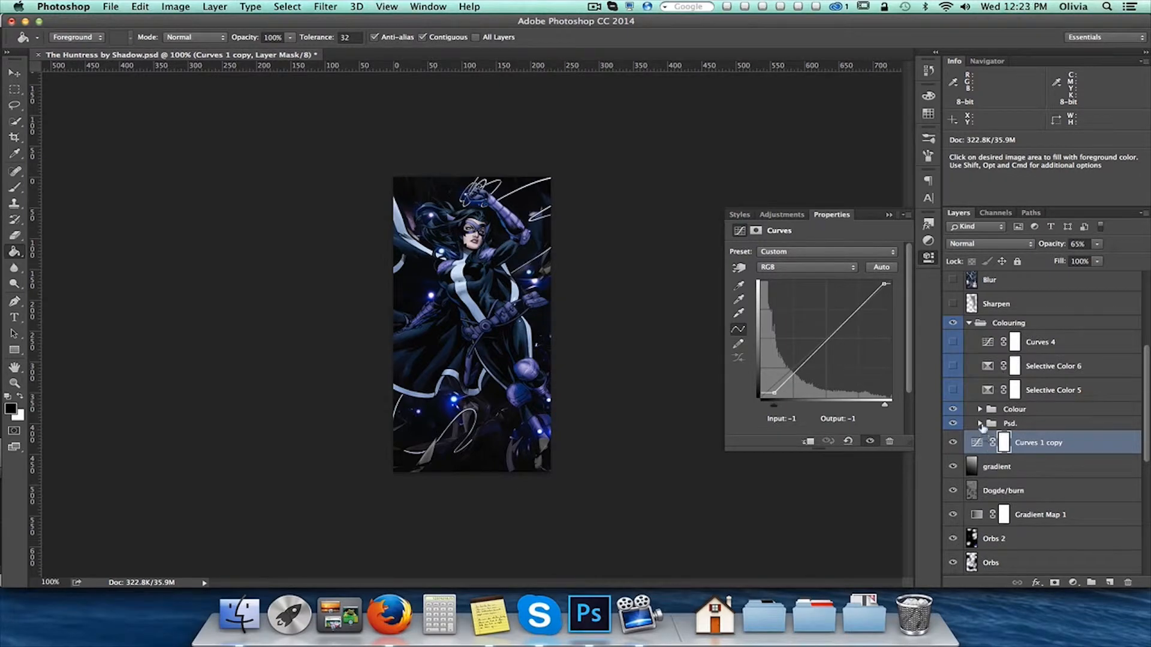
left_click(979, 423)
scroll(985, 409, "down", 10)
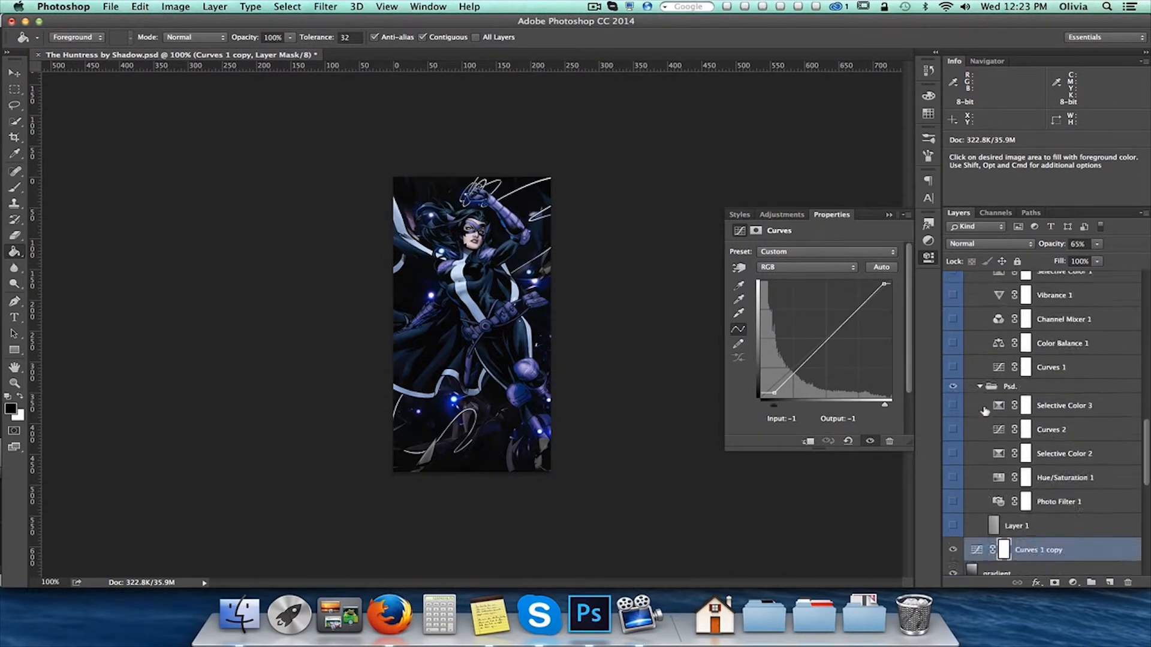
left_click(1032, 472)
left_click(953, 473)
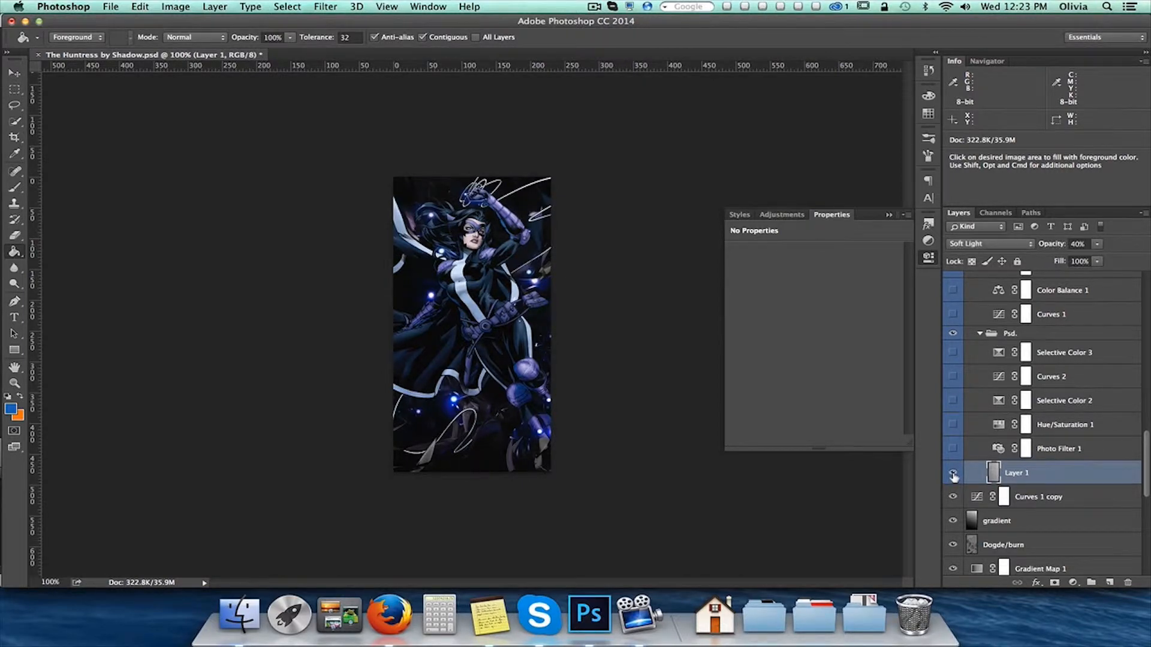
Show the Photo Filter 1, Hue/Saturation 1 and Selective Color 2 adjustments in the Psd. group
left_click(1076, 452)
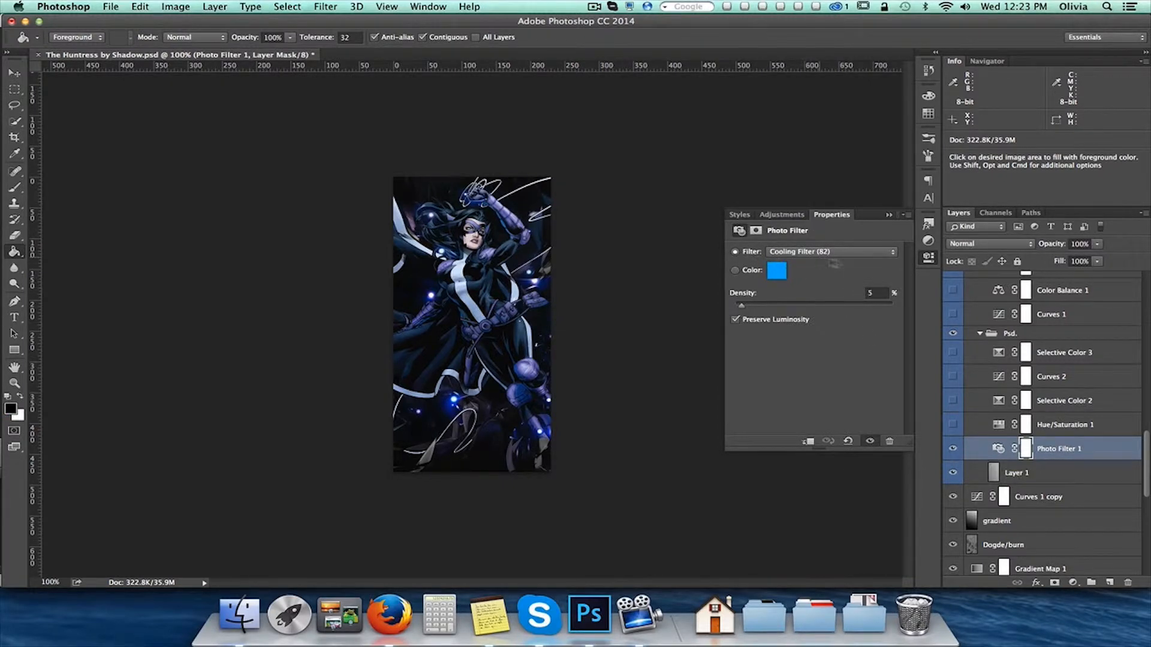
left_click(1074, 428)
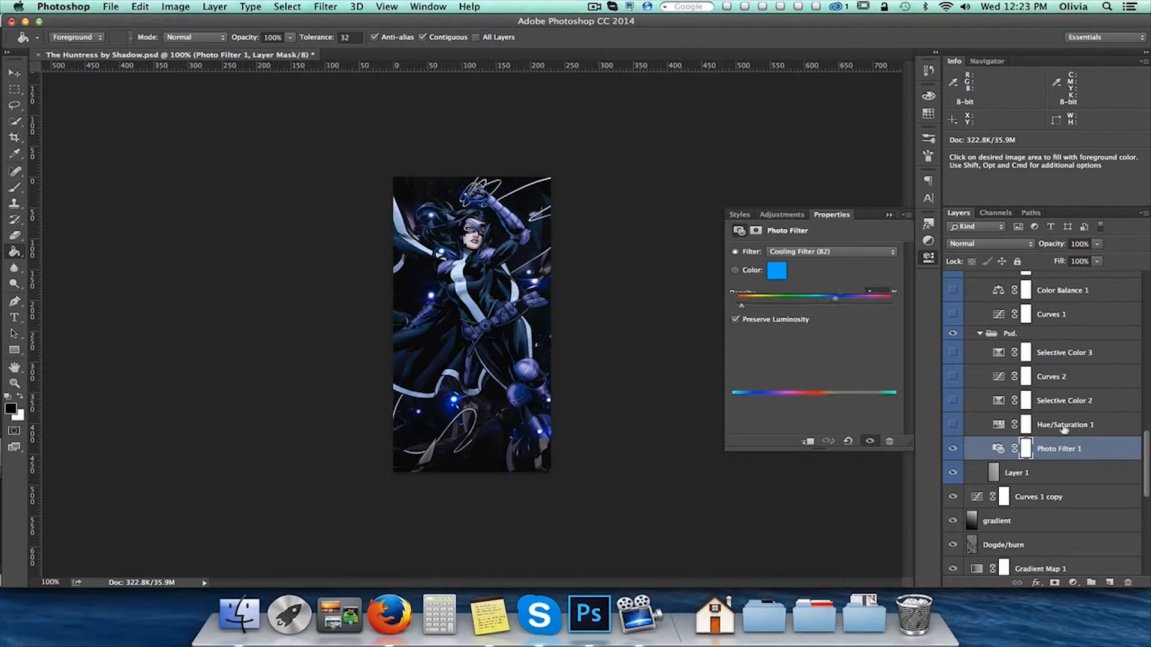
left_click(953, 426)
left_click(954, 426)
left_click(954, 427)
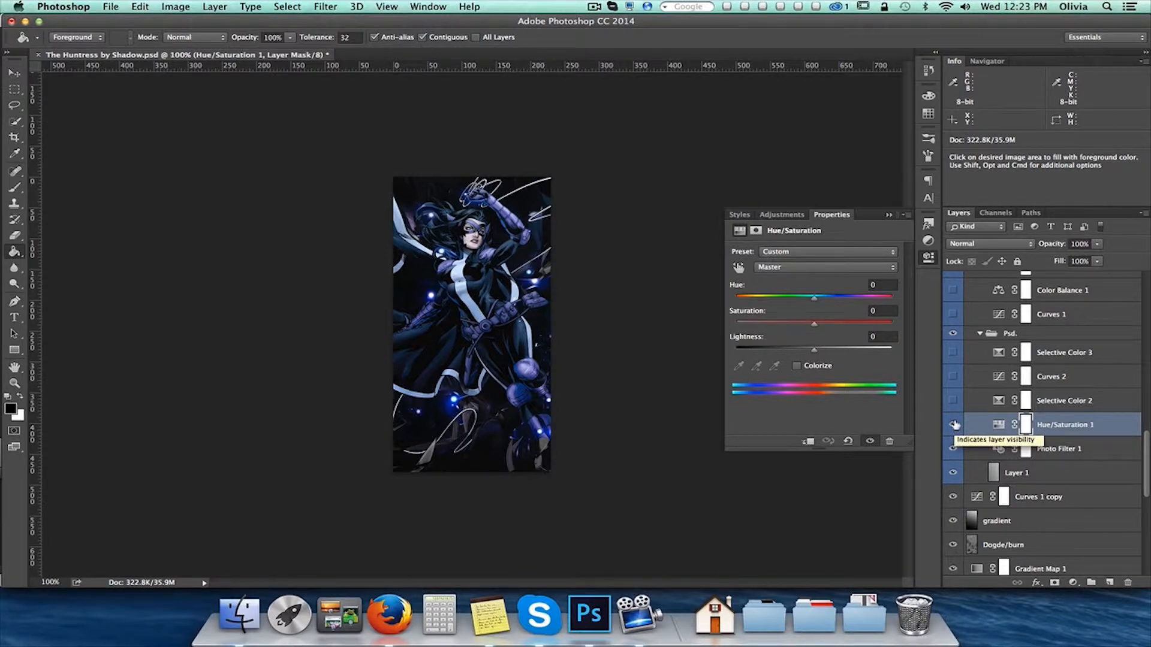
left_click(954, 401)
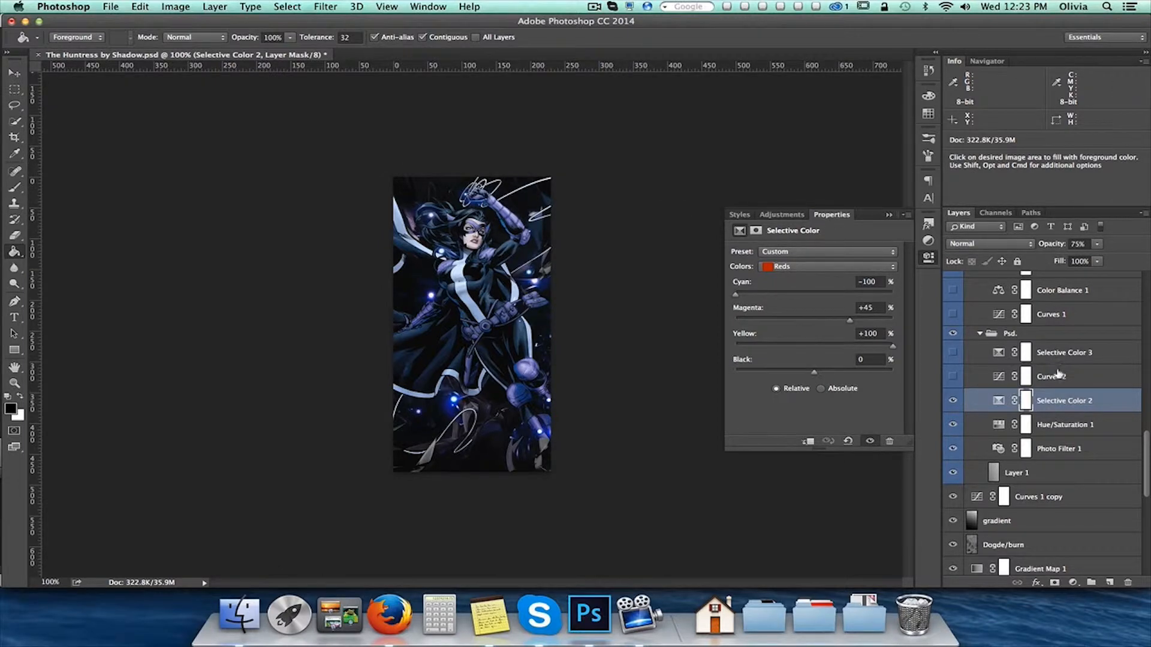
Show the Curves 2 adjustment and compare the image with and without it
left_click(998, 378)
left_click(954, 378)
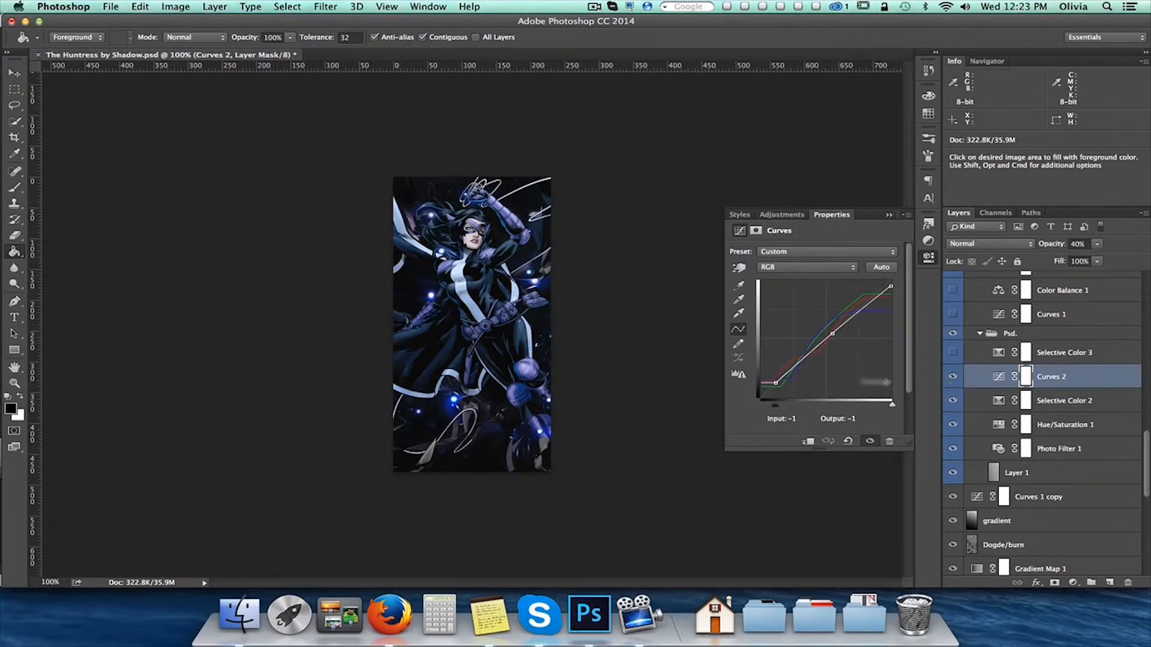
left_click(956, 379)
left_click(957, 378)
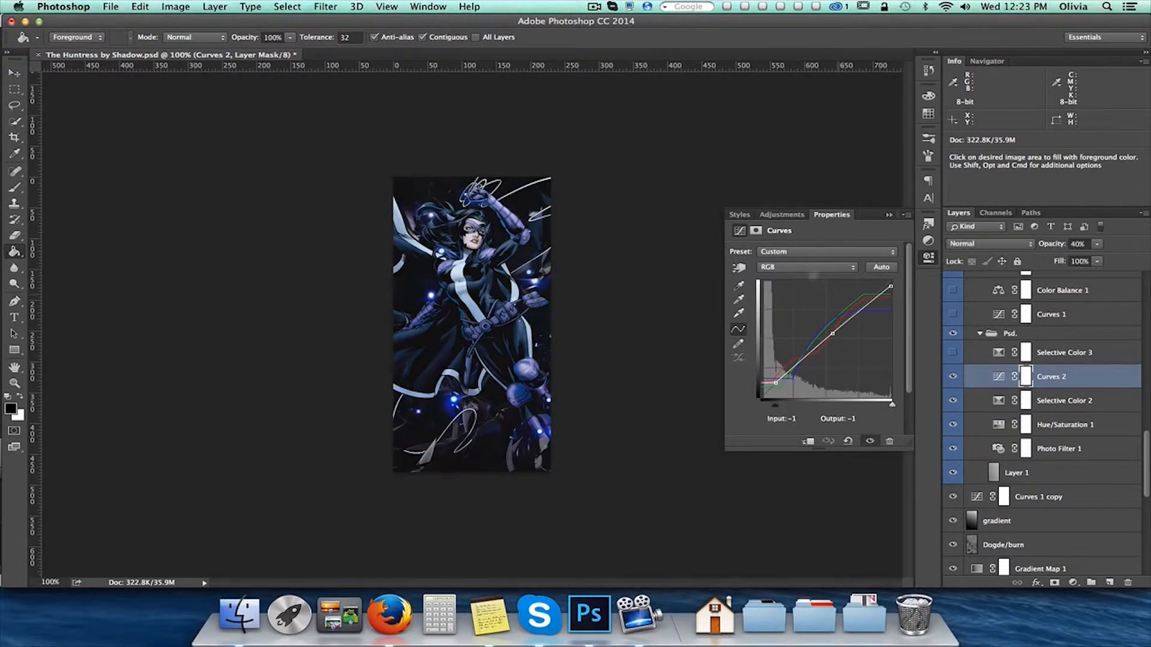
Examine the Red, Green and Blue curves of Curves 2, return to RGB and check its effect on the image again
left_click(810, 268)
left_click(807, 277)
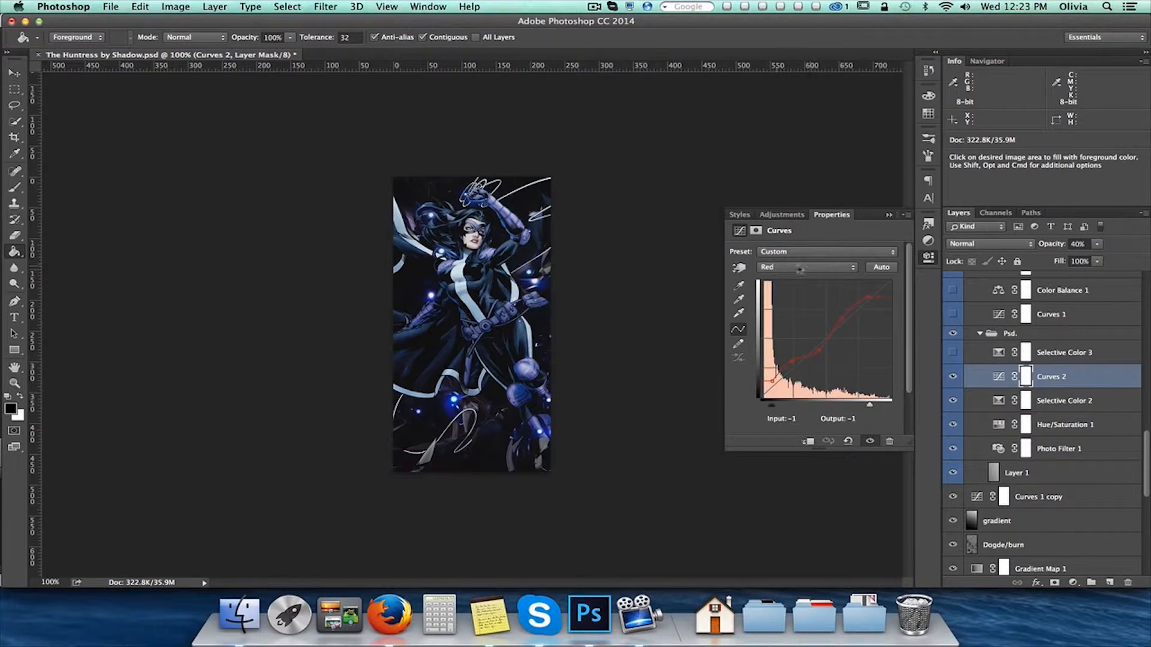
left_click(805, 271)
left_click(804, 276)
left_click(802, 268)
left_click(802, 276)
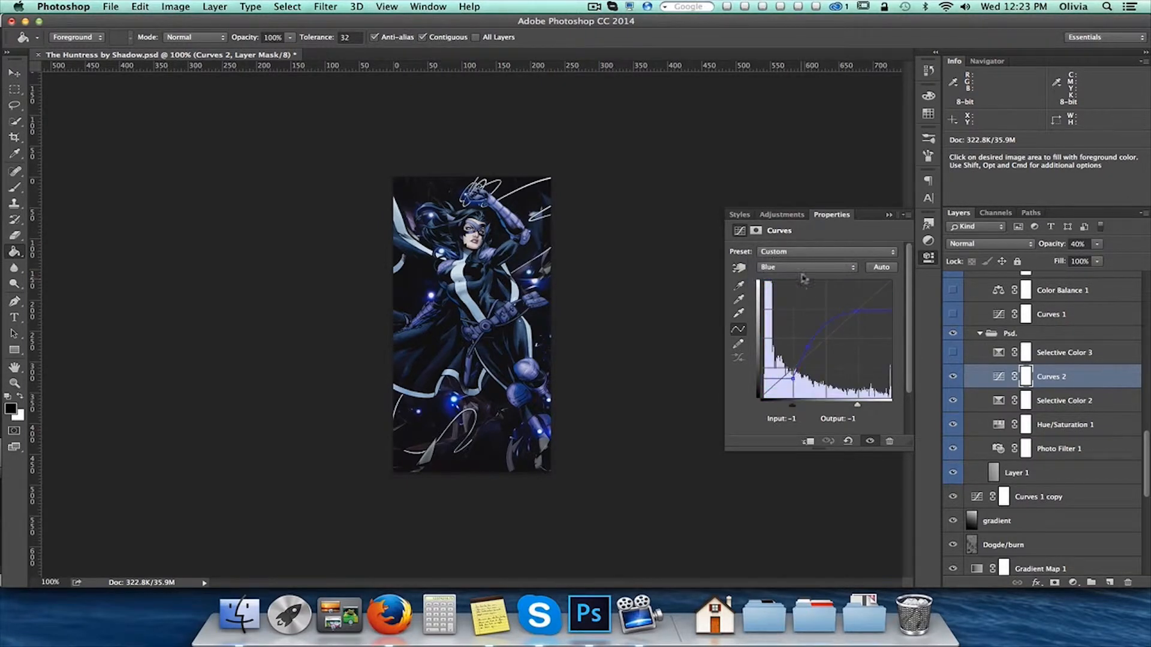
left_click(802, 268)
left_click(797, 235)
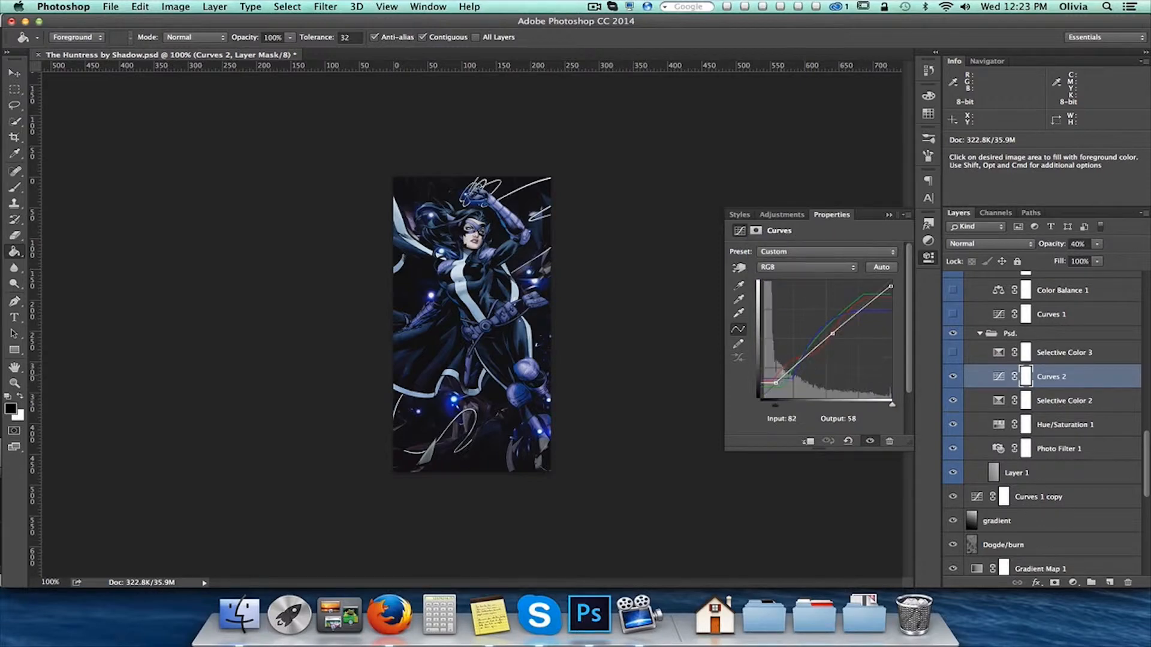
left_click(951, 377)
left_click(951, 377)
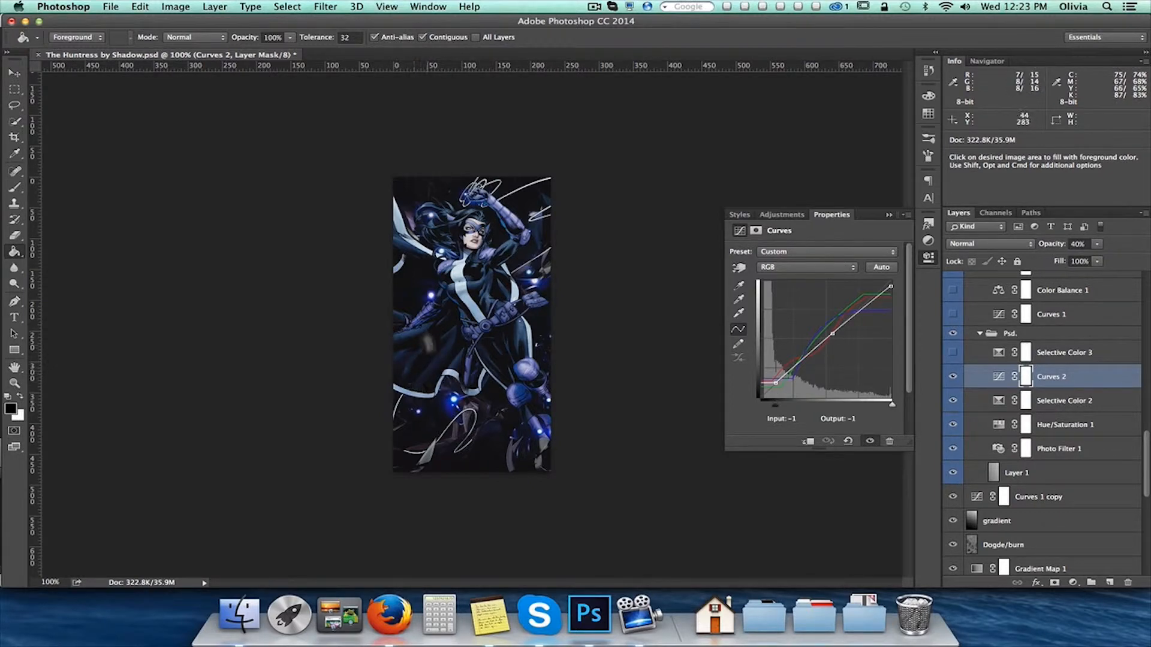
Switch to the Rectangular Marquee tool and show the Selective Color 3 adjustment in the Psd. group
left_click(14, 89)
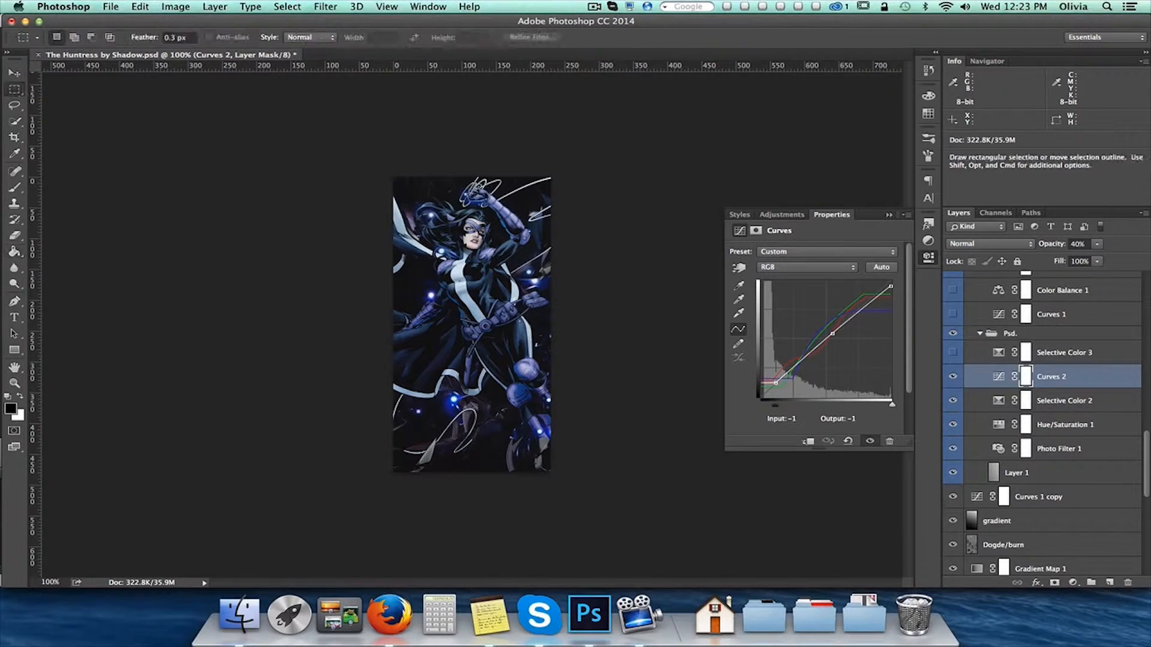
left_click(1054, 357)
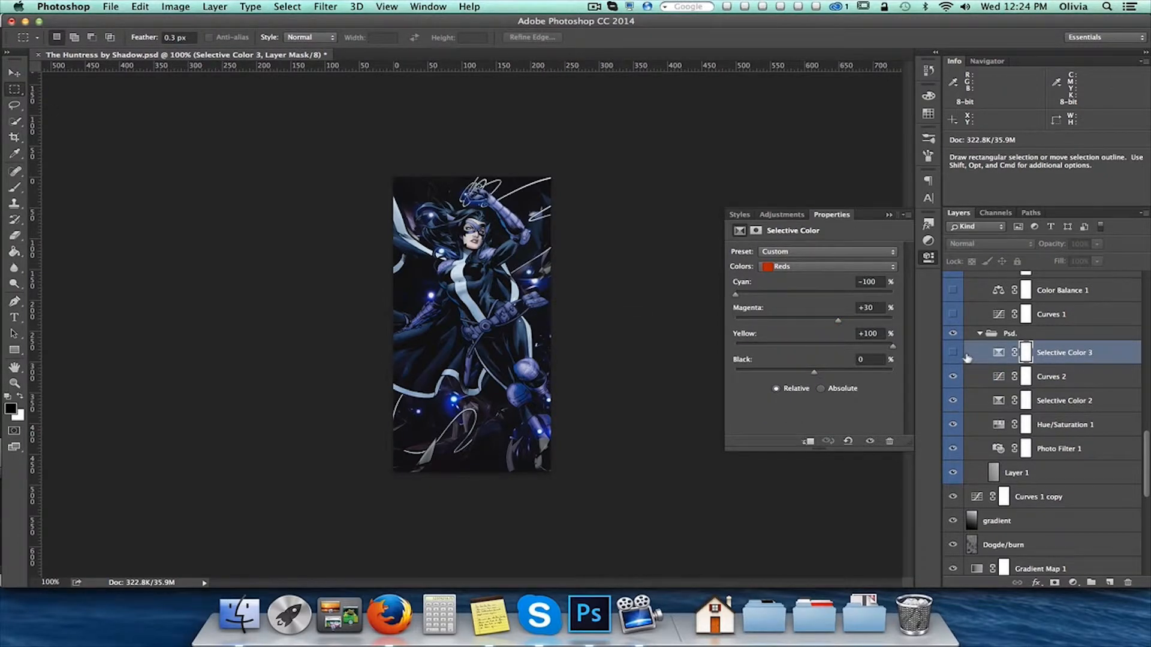
left_click(1058, 309)
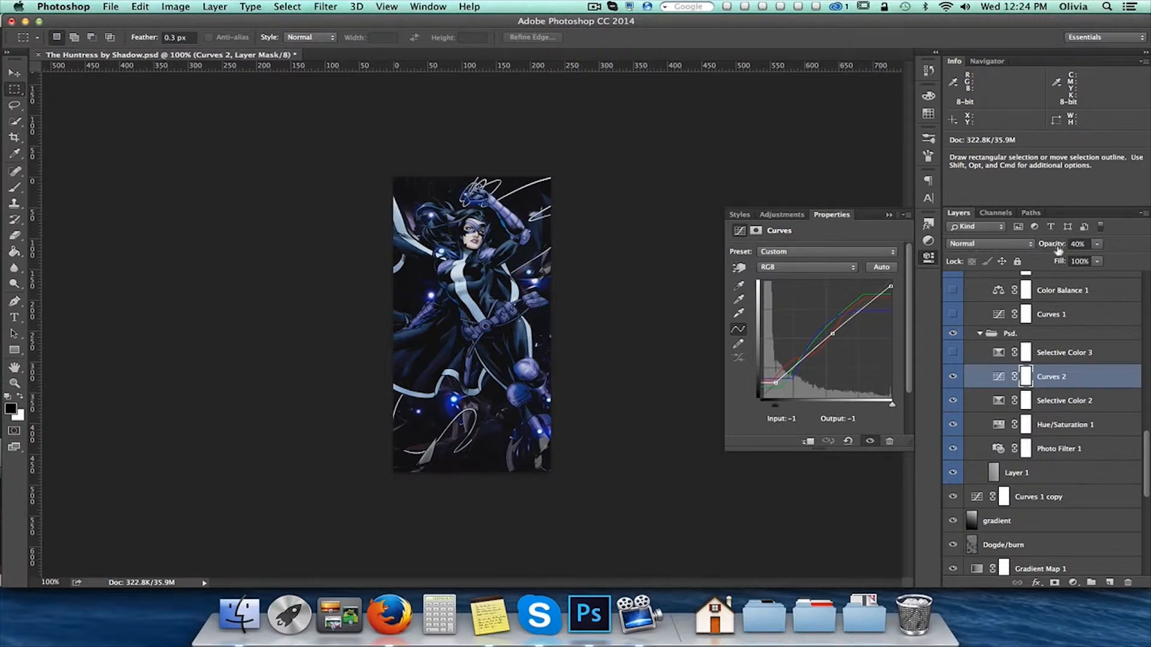
left_click(1062, 354)
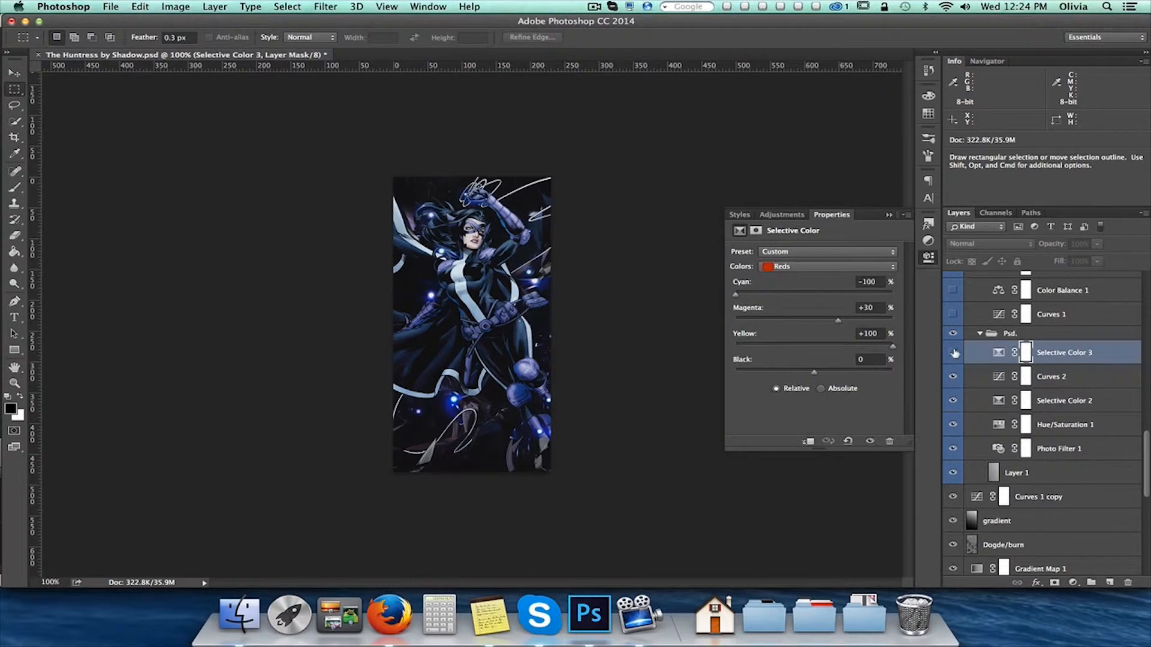
left_click(953, 354)
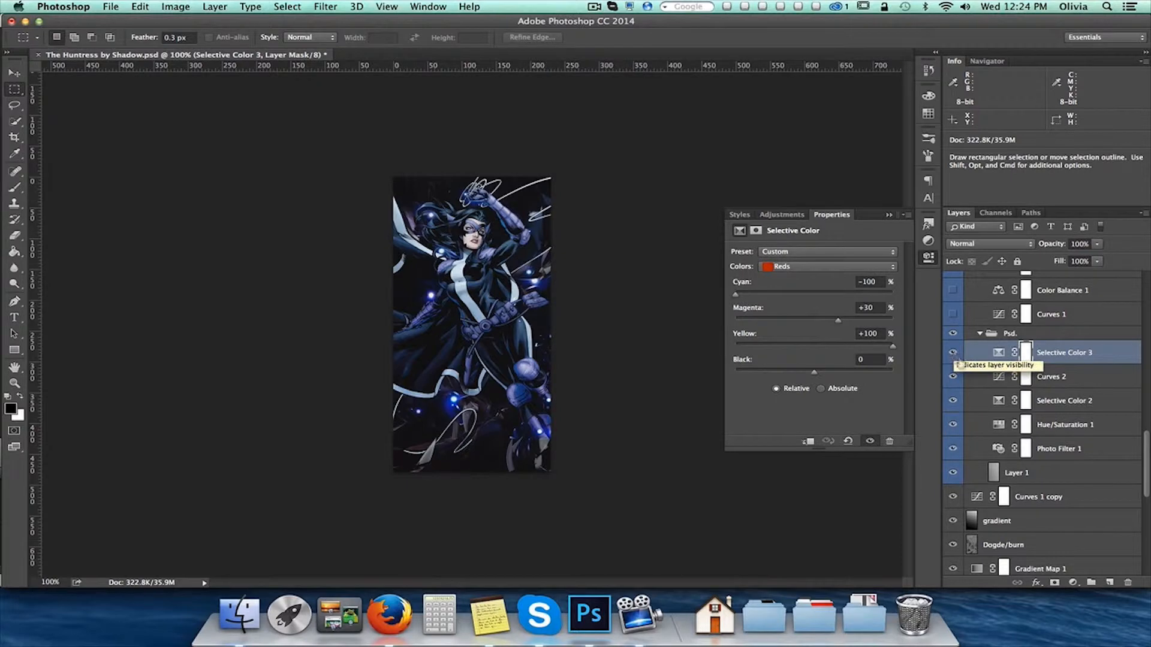
Collapse the Psd. group and show the Curves 1 adjustment above it
left_click(979, 333)
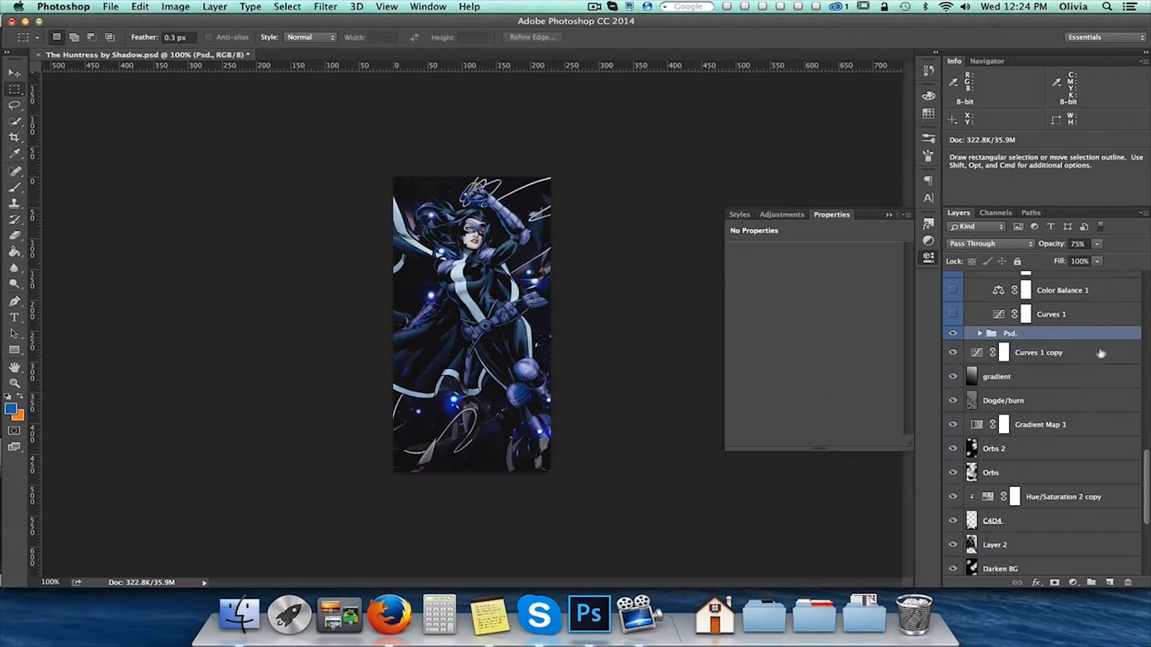
left_click(1094, 318)
left_click(953, 314)
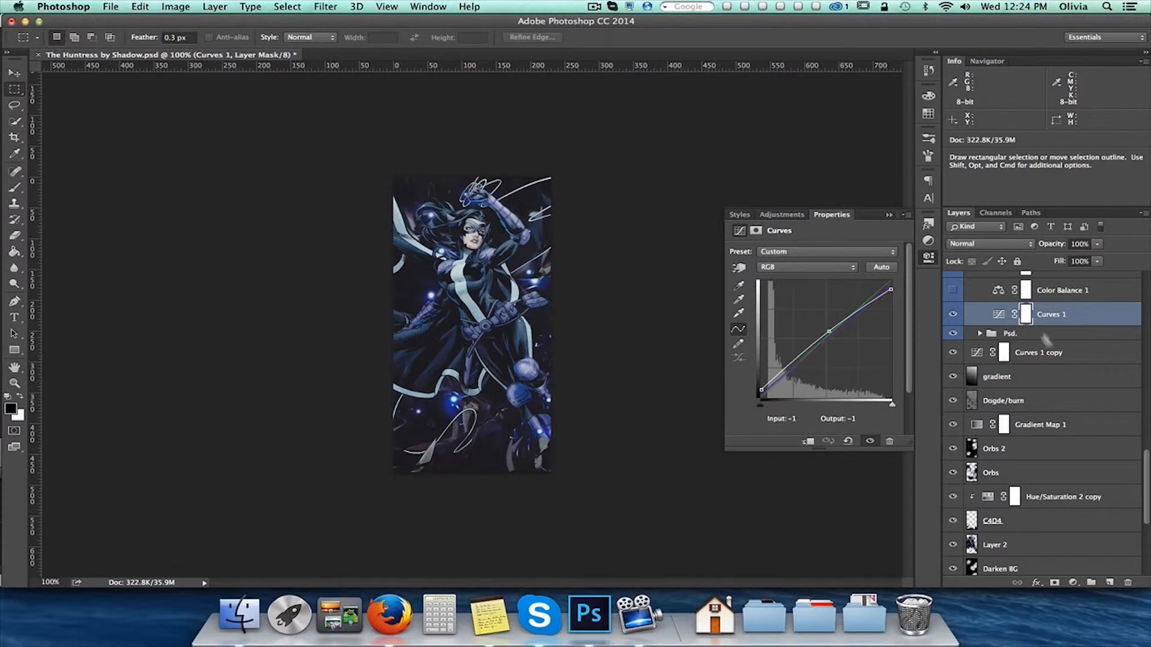
Show and select the Color Balance 1 adjustment in the Colour group
scroll(1049, 341, "up", 4)
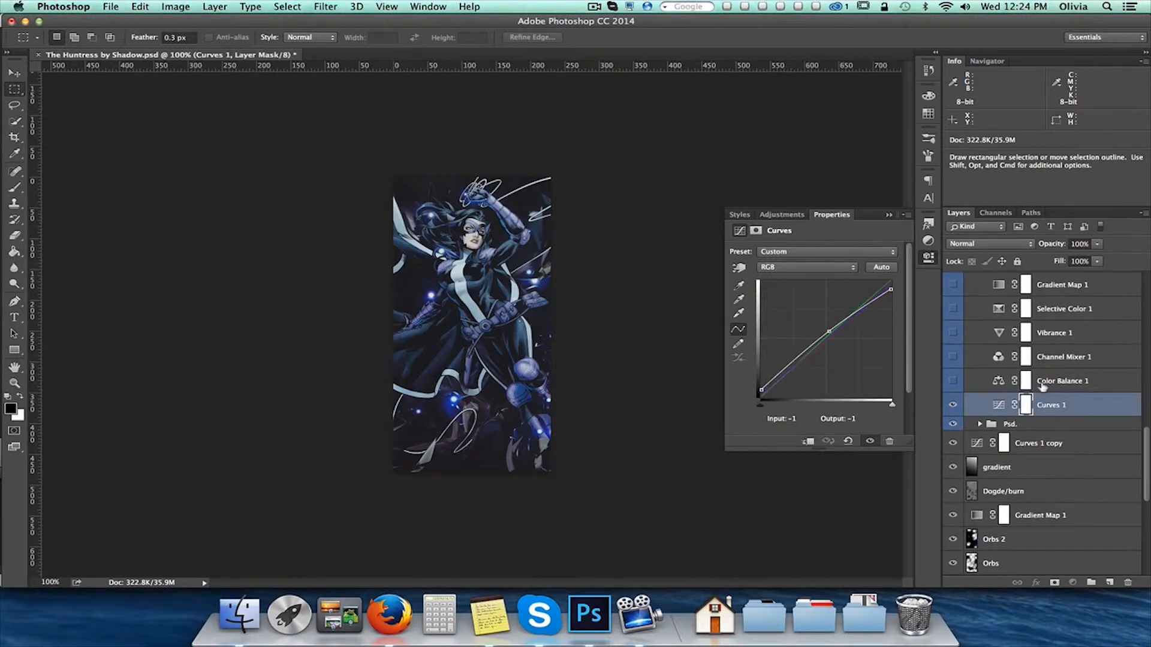
left_click(953, 382)
left_click(1038, 382)
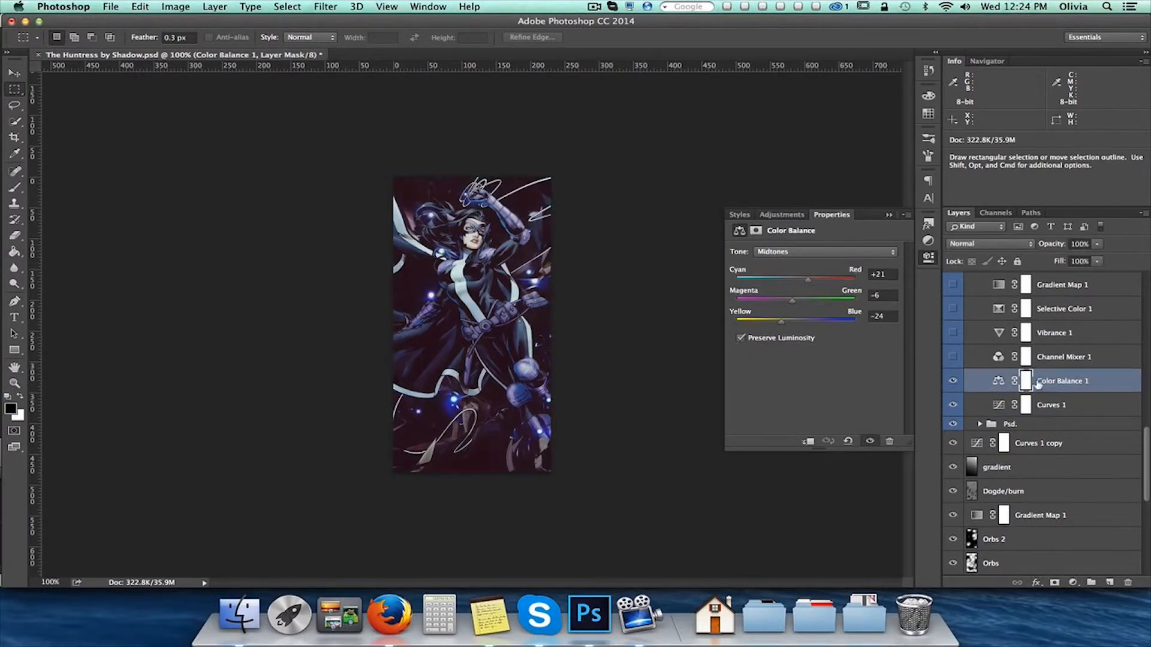
scroll(1040, 384, "up", 4)
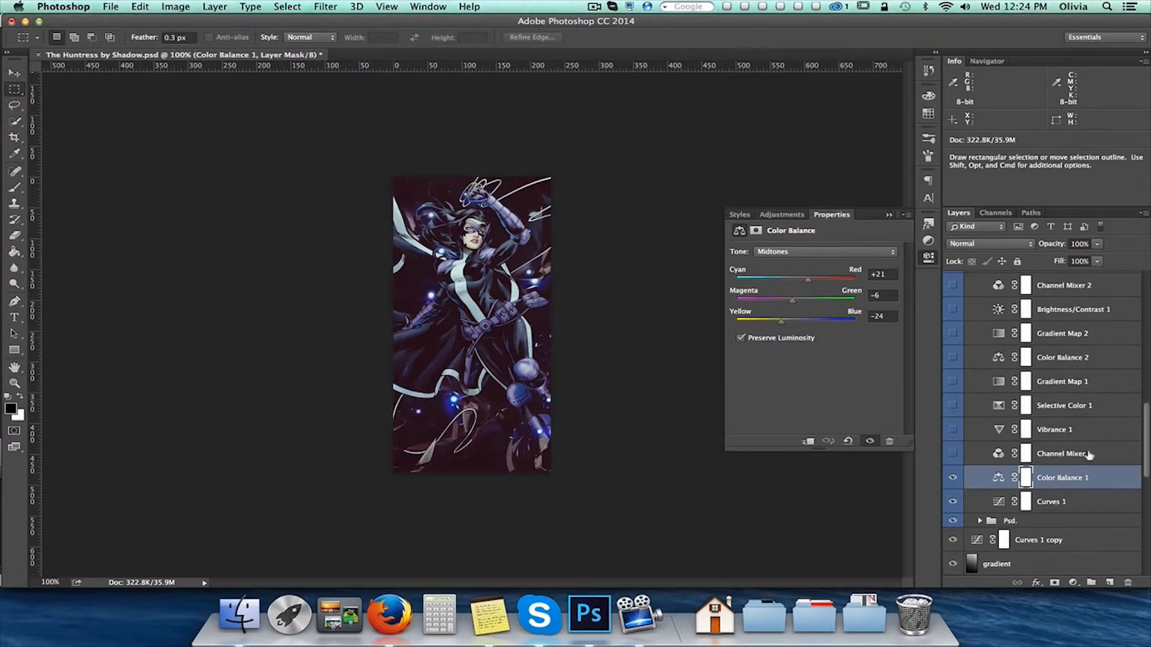
Show the Channel Mixer 1, Vibrance 1 and Selective Color 1 adjustments in the Colour group, selecting each one
left_click(968, 456)
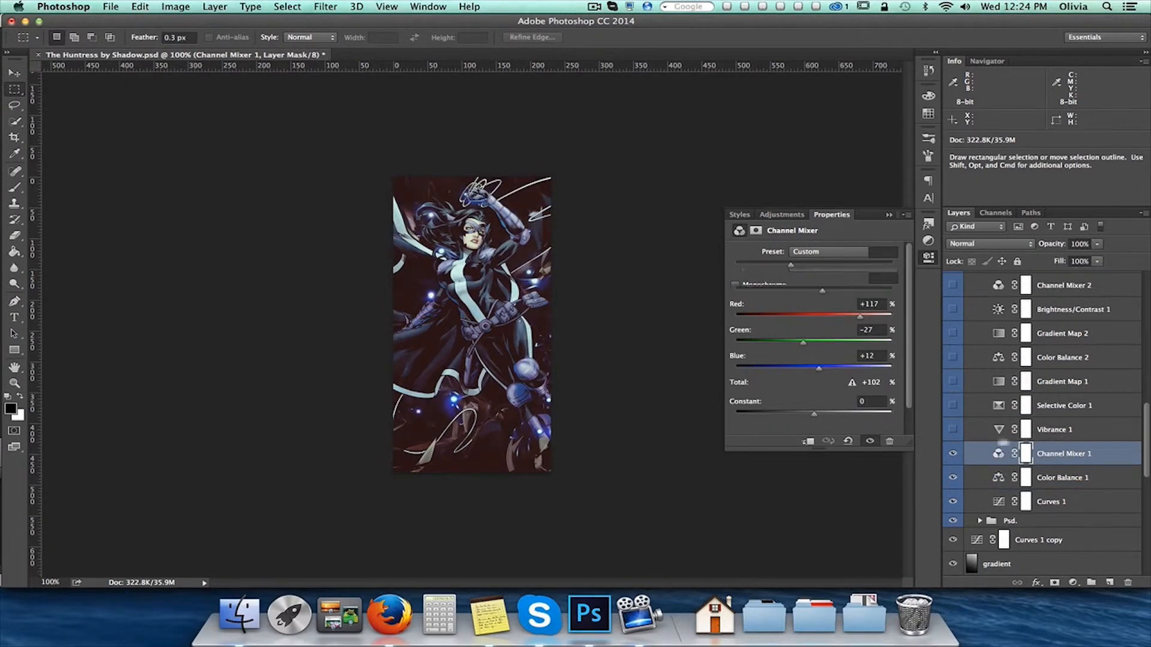
left_click(1055, 434)
left_click(952, 429)
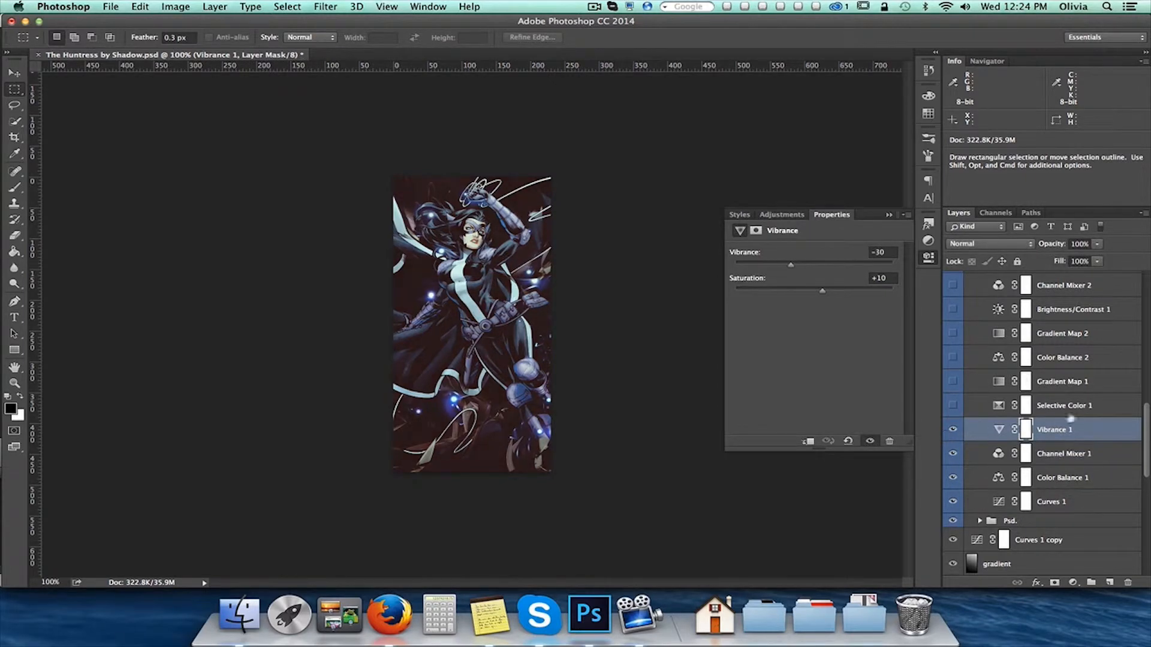
left_click(1097, 408)
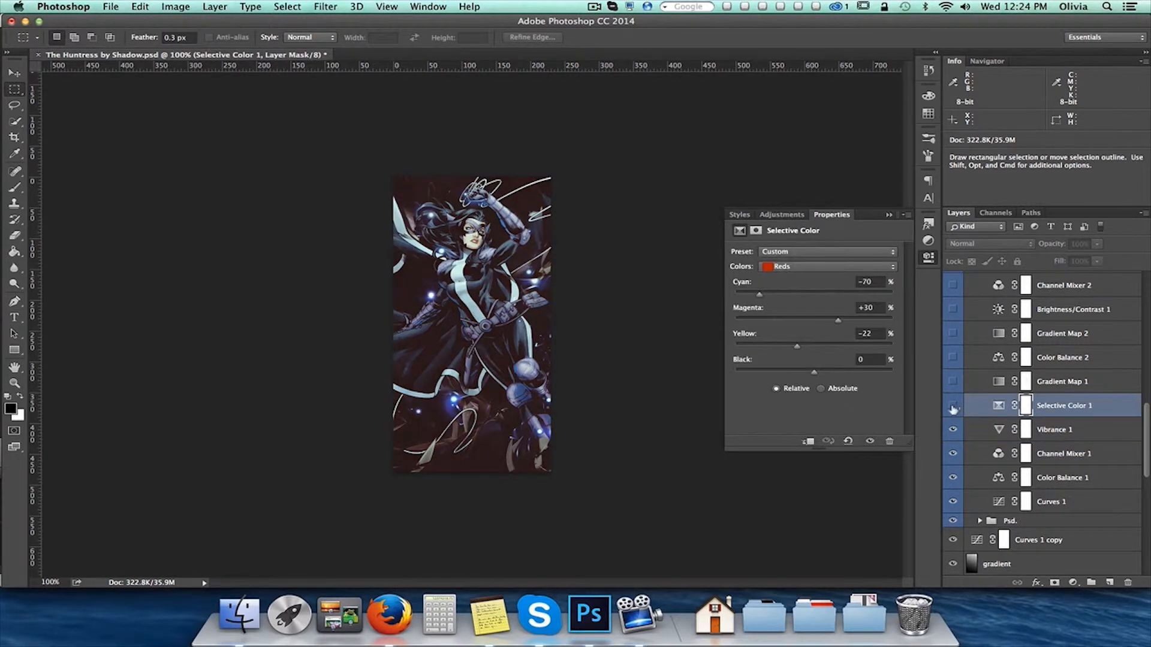
left_click(953, 407)
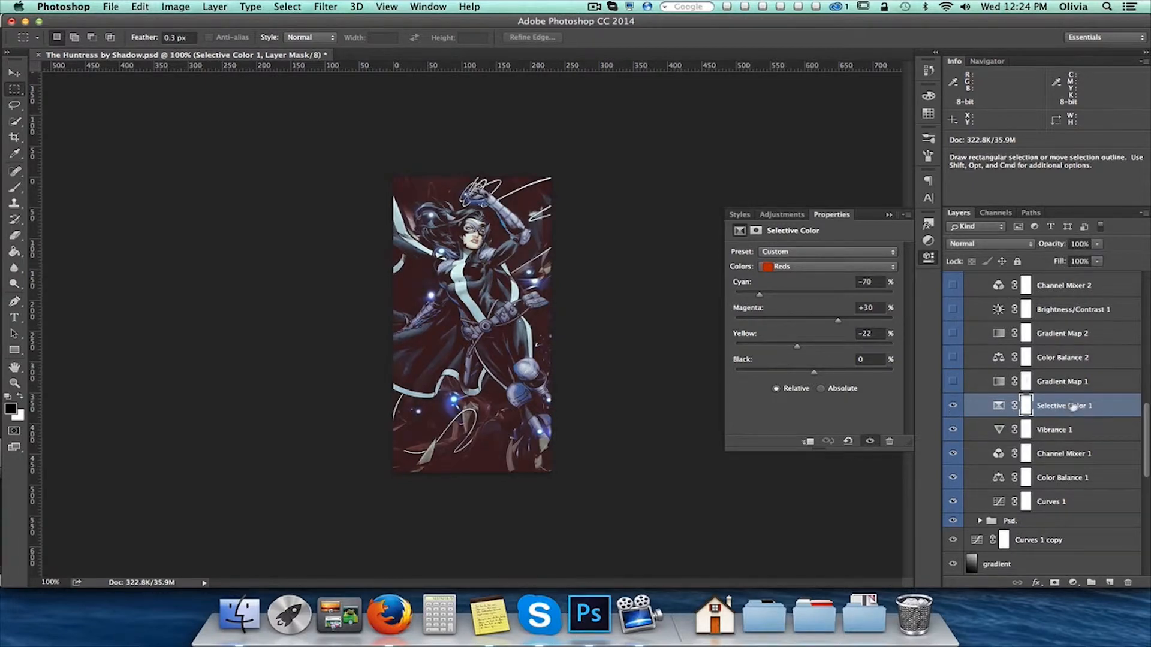
Show the Gradient Map 1 adjustment and inspect its gradient in the Gradient Editor without changing it
left_click(1115, 384)
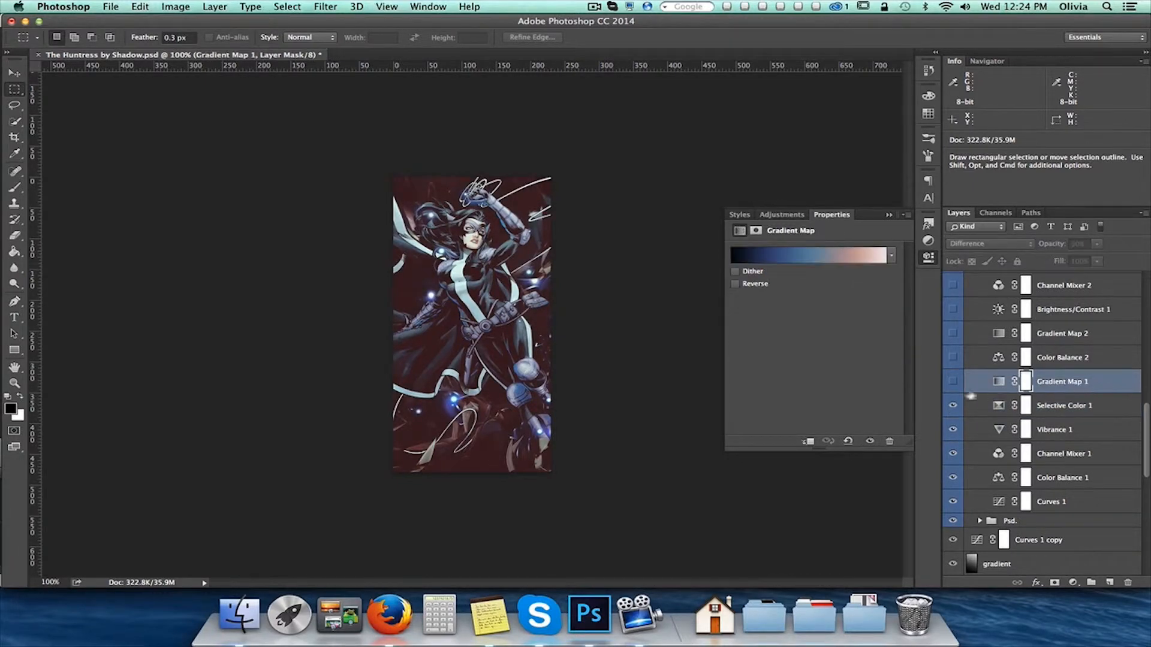
left_click(953, 381)
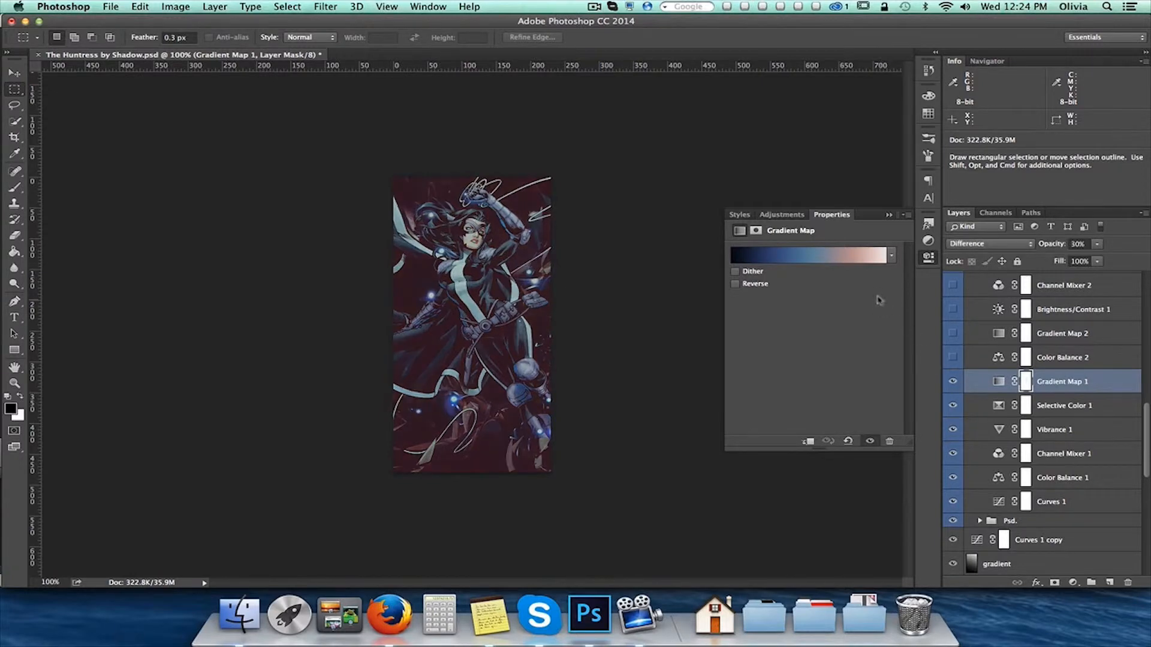
left_click(864, 261)
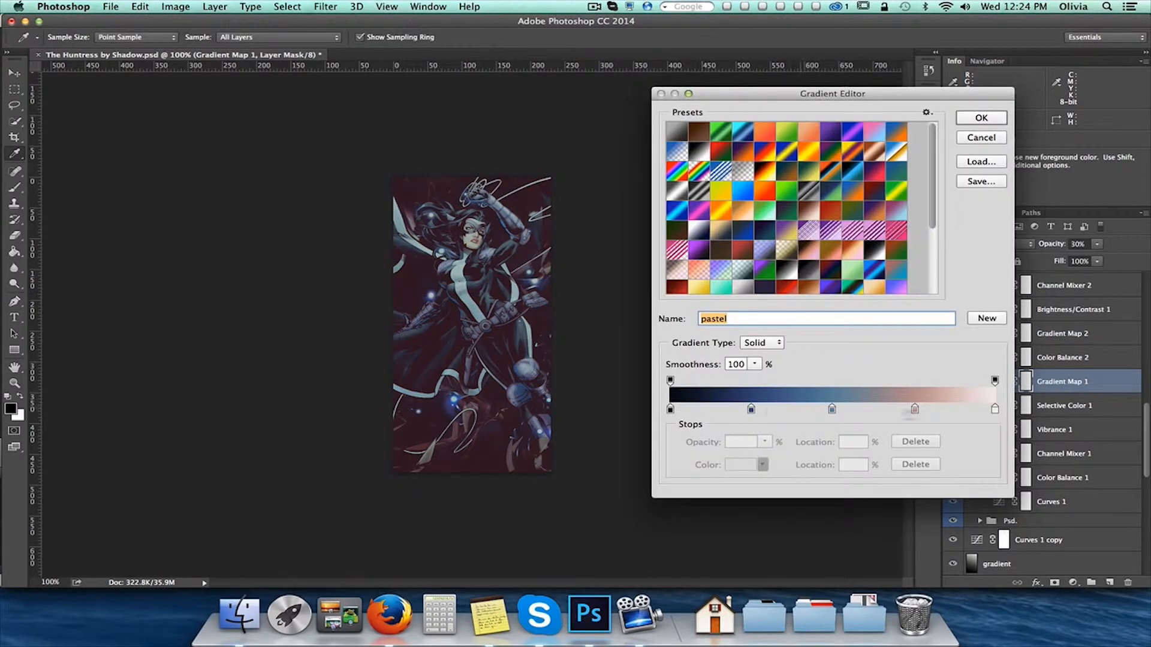
left_click(981, 138)
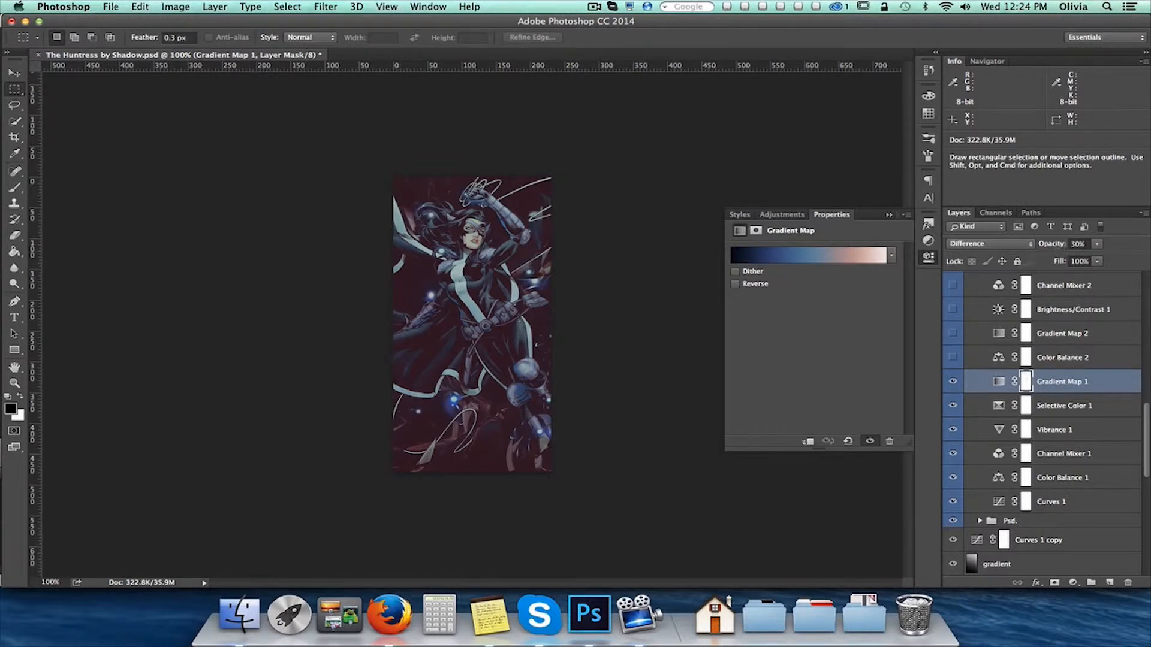
Show the Color Balance 2 and Gradient Map 2 adjustments, and inspect Gradient Map 2's gradient without changing it
left_click(1104, 364)
left_click(954, 357)
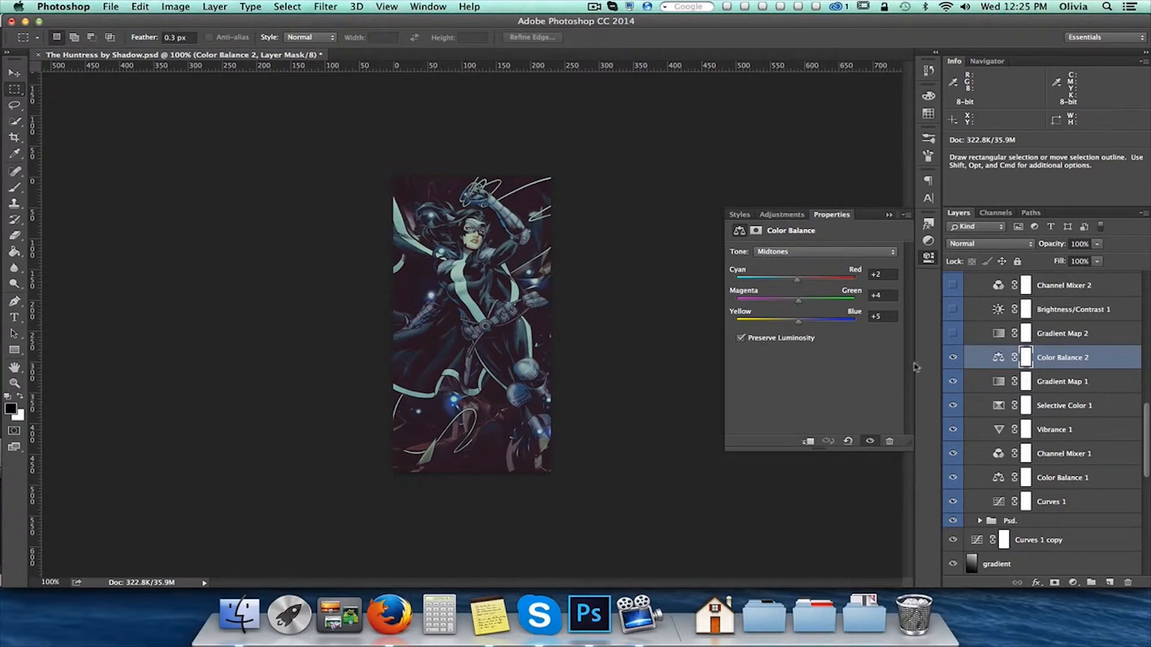
left_click(1090, 334)
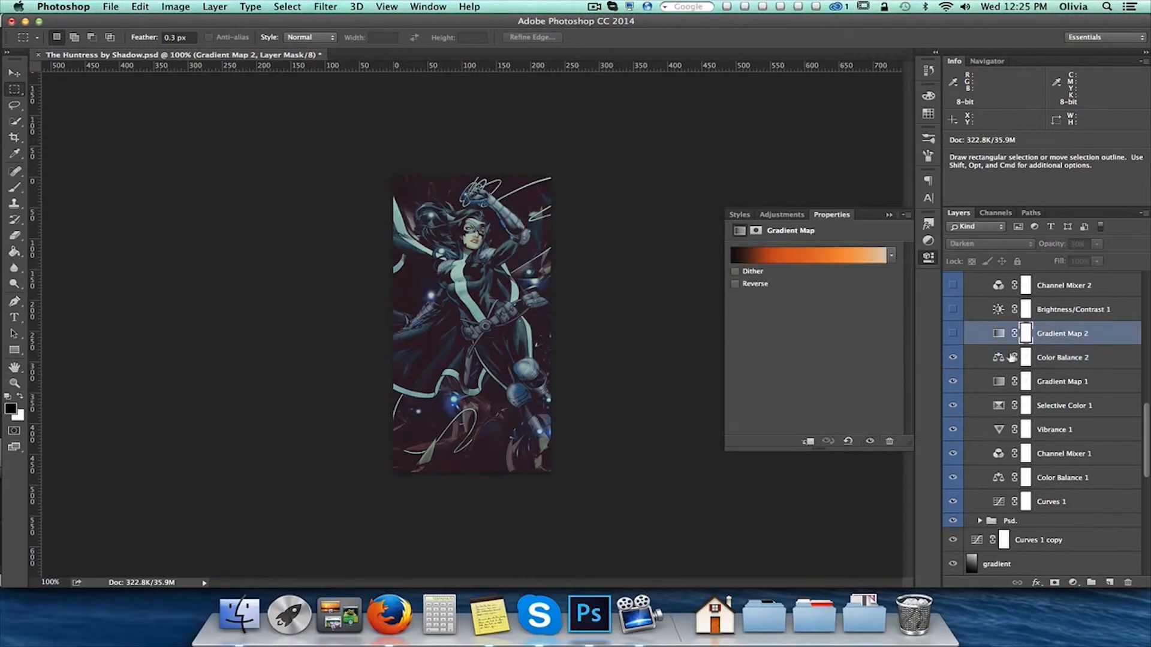
left_click(952, 334)
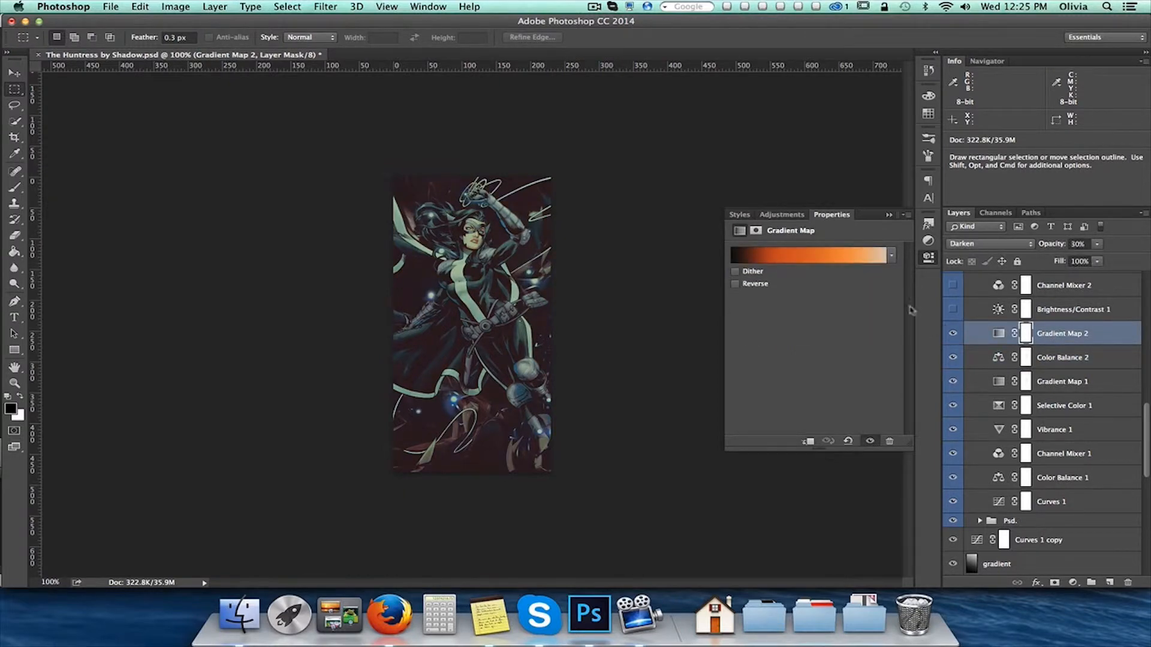
left_click(861, 260)
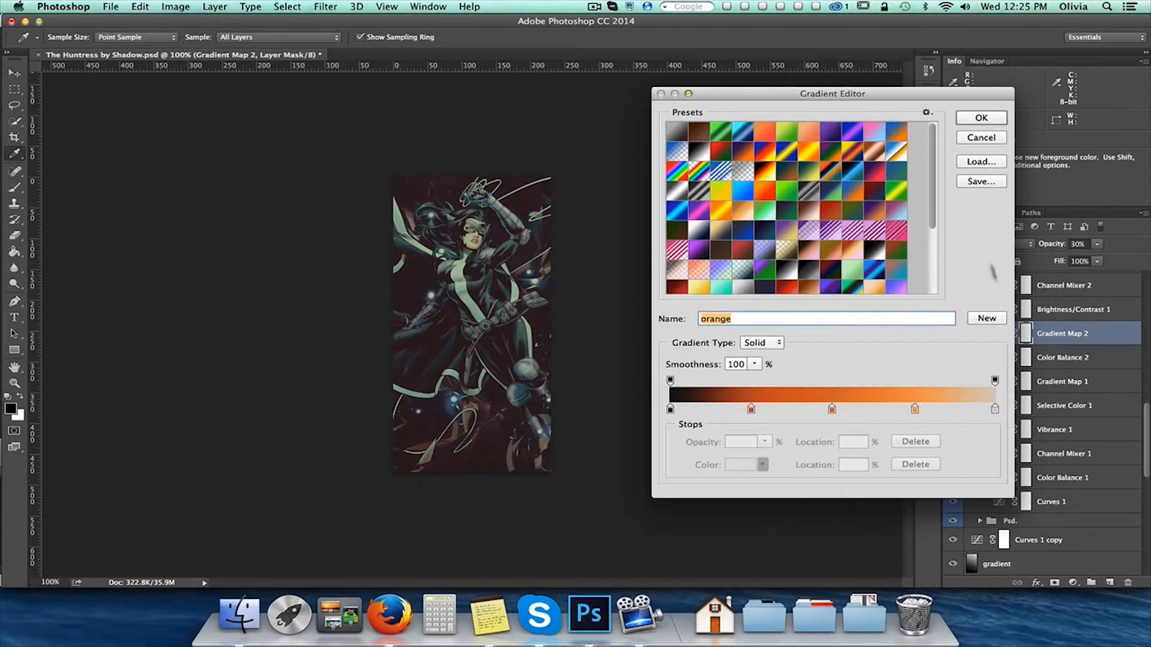
left_click(981, 138)
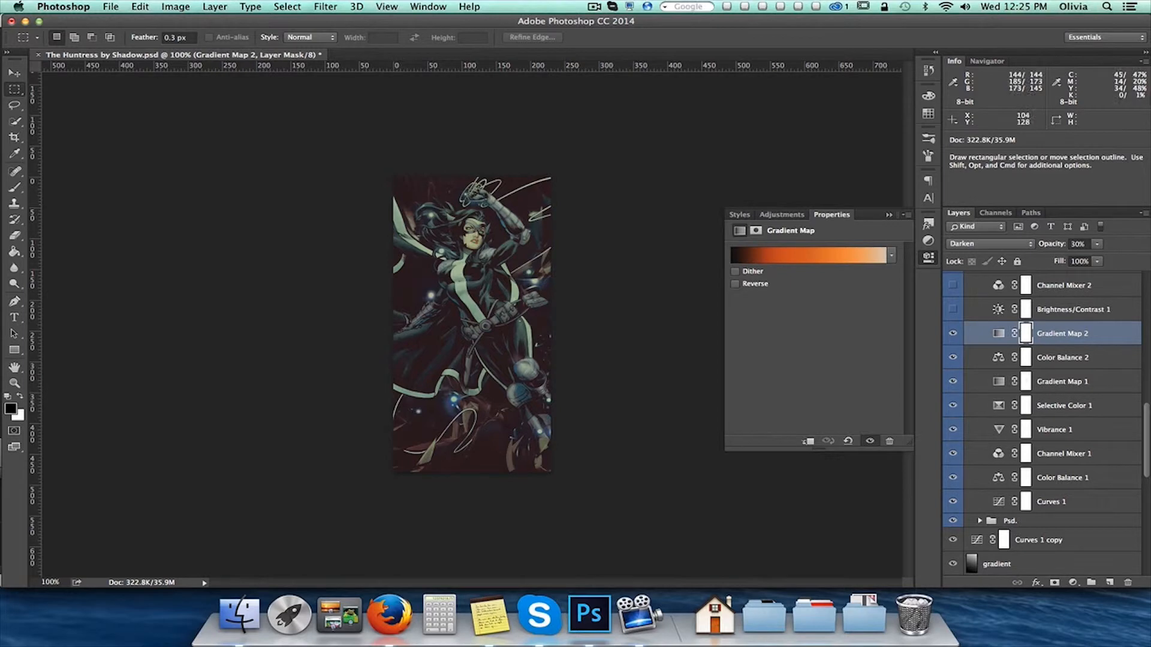
Show the Brightness/Contrast 1 and Channel Mixer 2 adjustments and select each to display its settings
left_click(1112, 309)
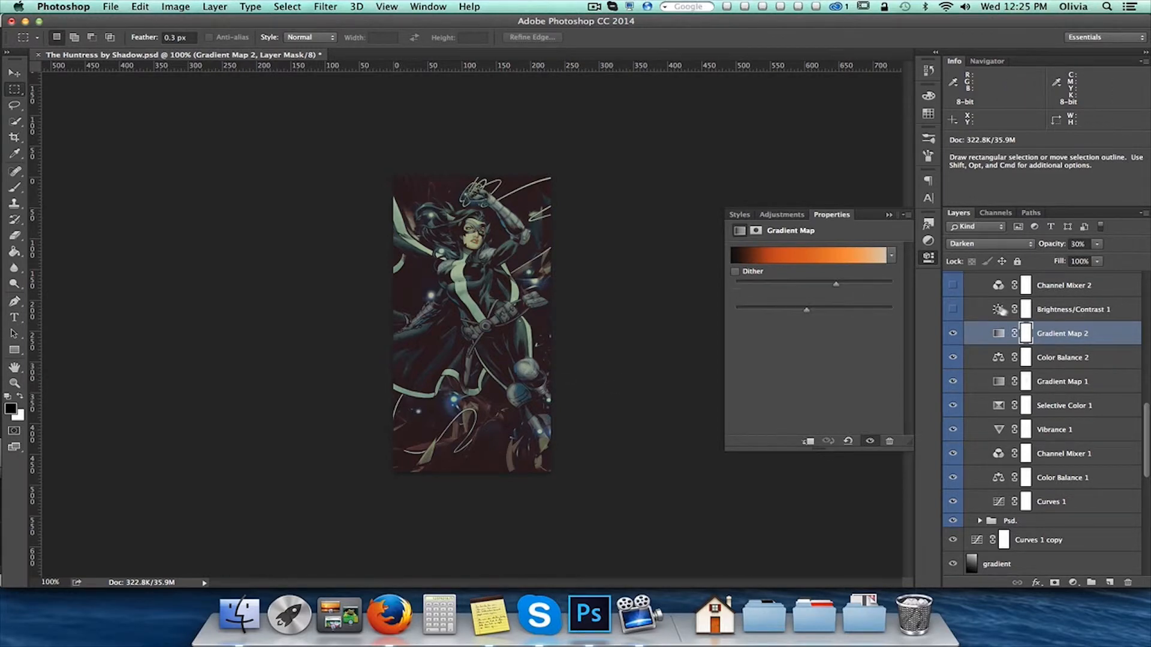
left_click(953, 309)
left_click(953, 309)
scroll(1067, 373, "up", 3)
scroll(1067, 373, "up", 1)
left_click(1076, 374)
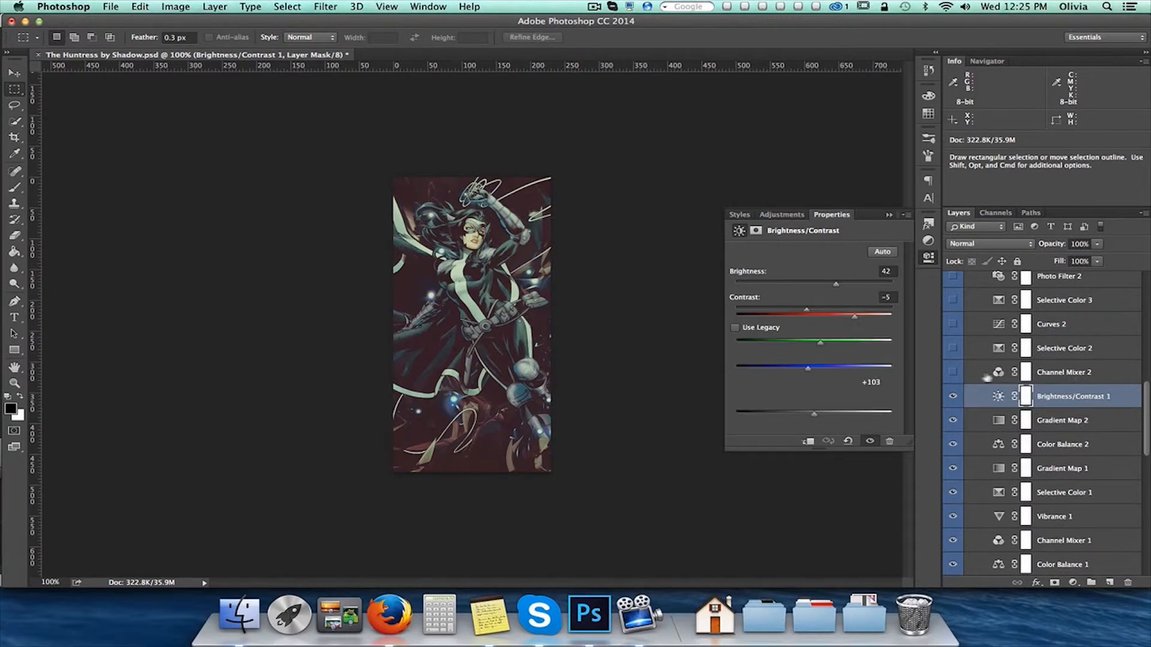
left_click(953, 372)
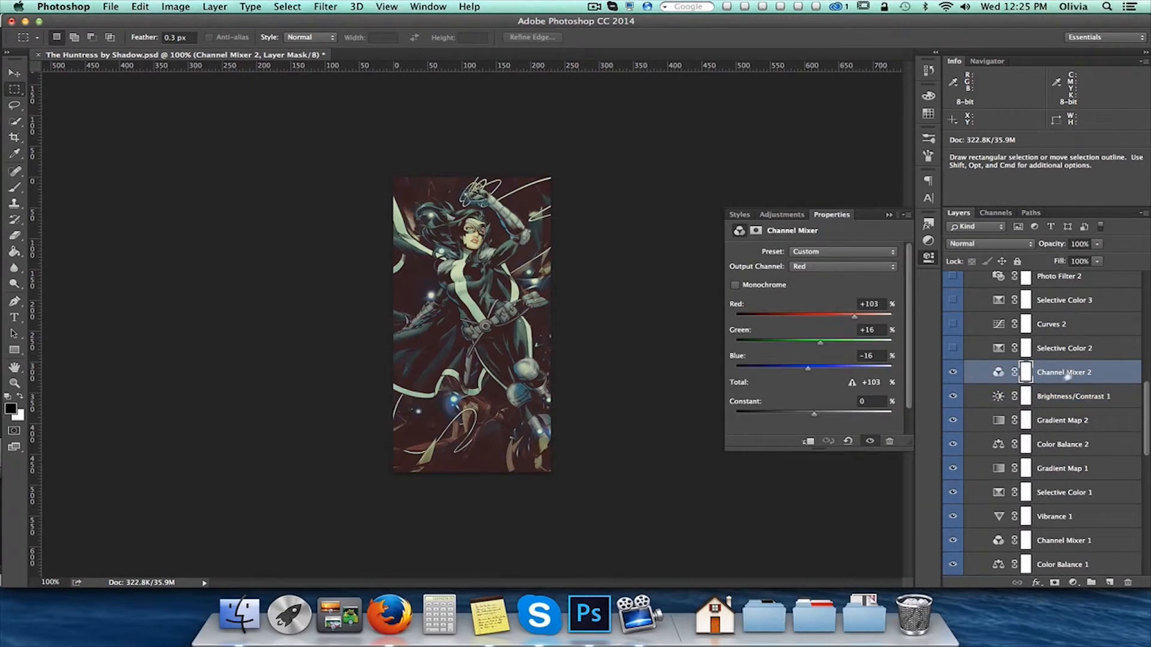
Show the Selective Color 2 and Curves 2 adjustments in the Colour group, selecting each one
left_click(1103, 351)
left_click(953, 348)
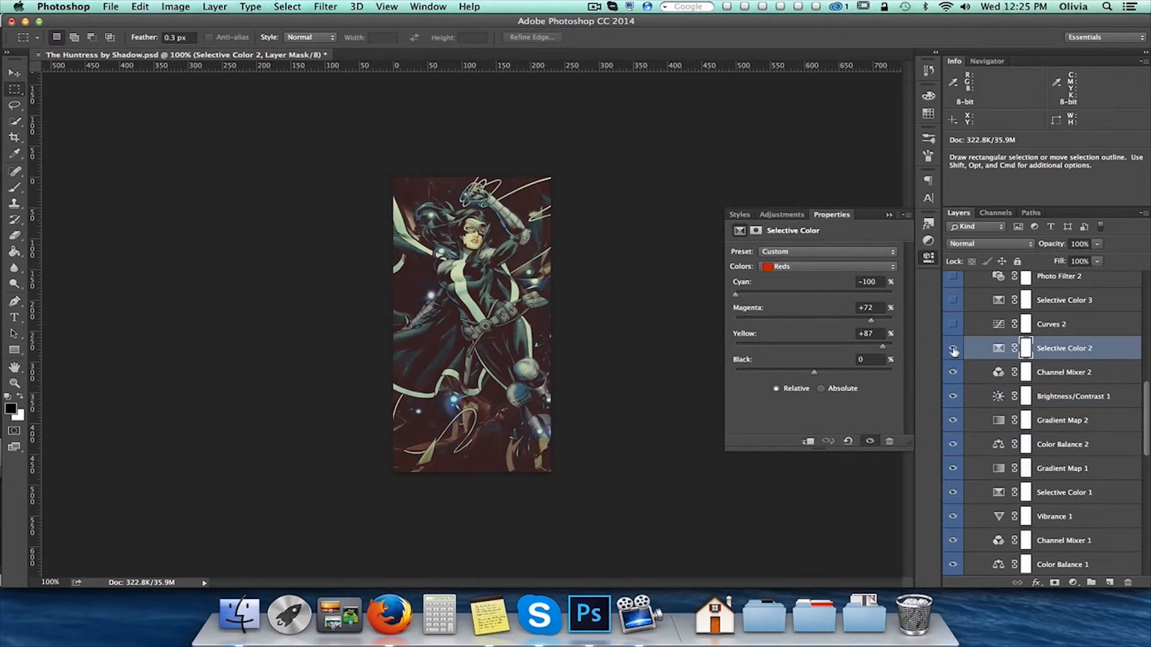
left_click(1083, 328)
left_click(952, 324)
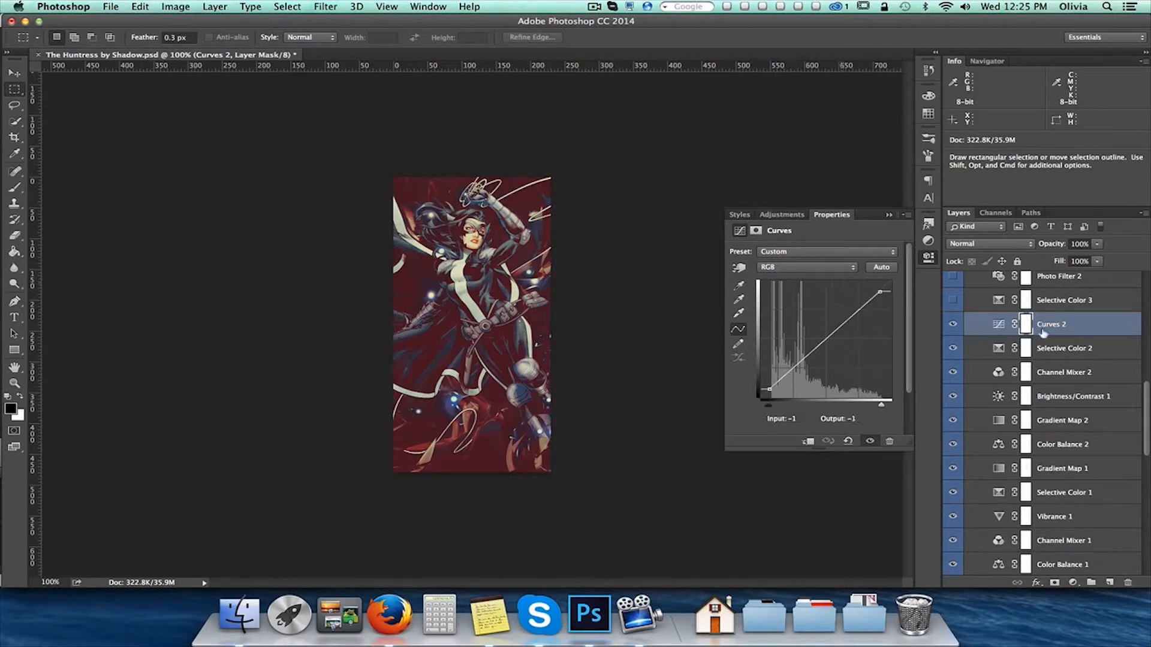
Show the Selective Color 3 and Photo Filter 2 adjustments above Curves 2 and display their settings
scroll(1055, 342, "up", 4)
left_click(1081, 402)
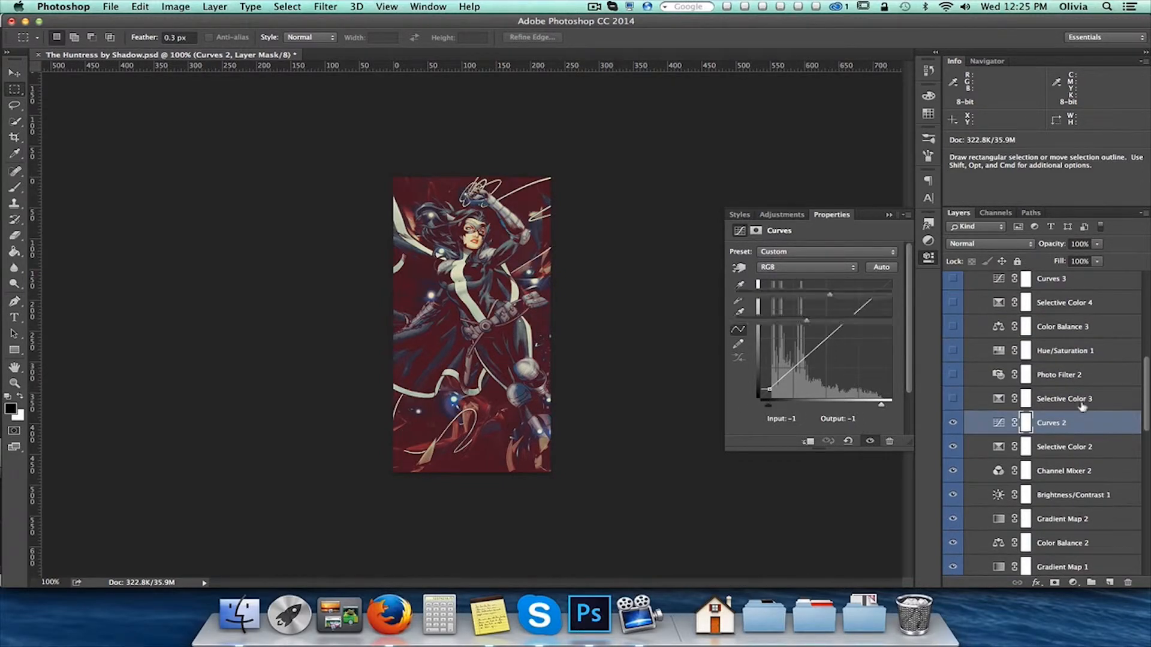
left_click(953, 400)
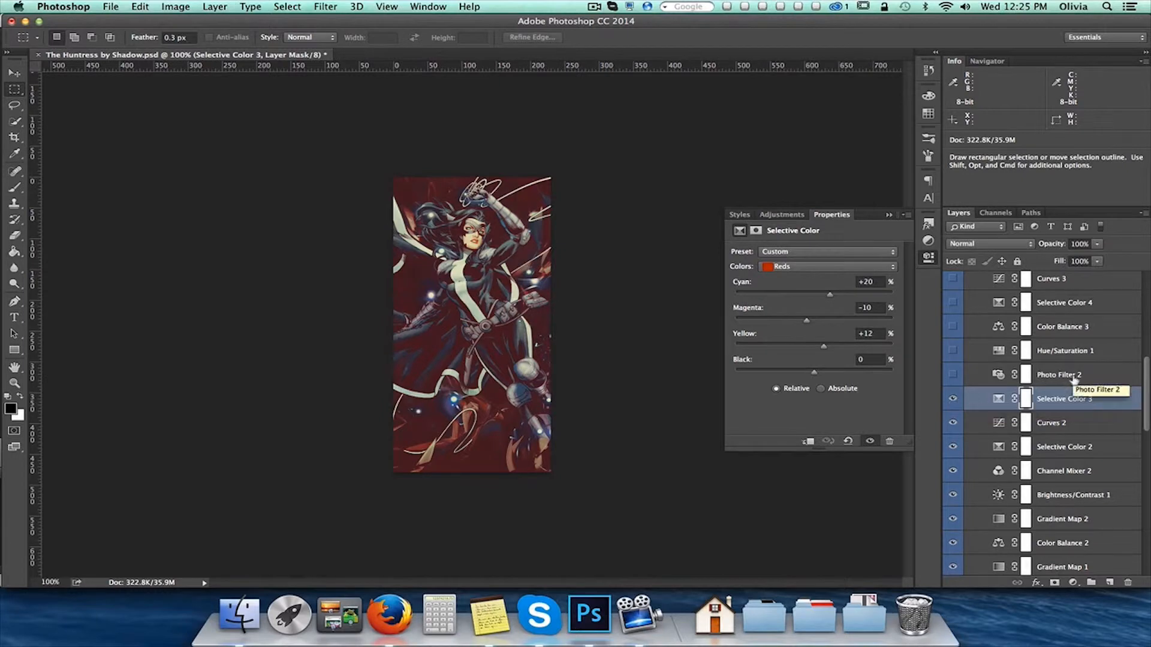
left_click(998, 381)
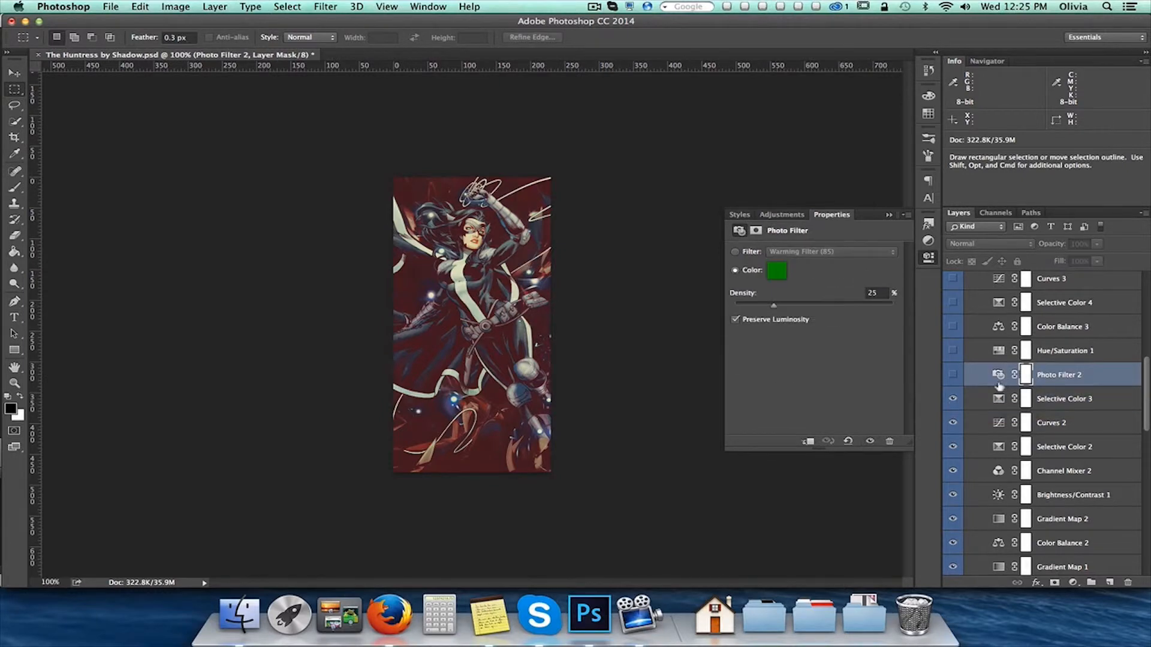
left_click(953, 375)
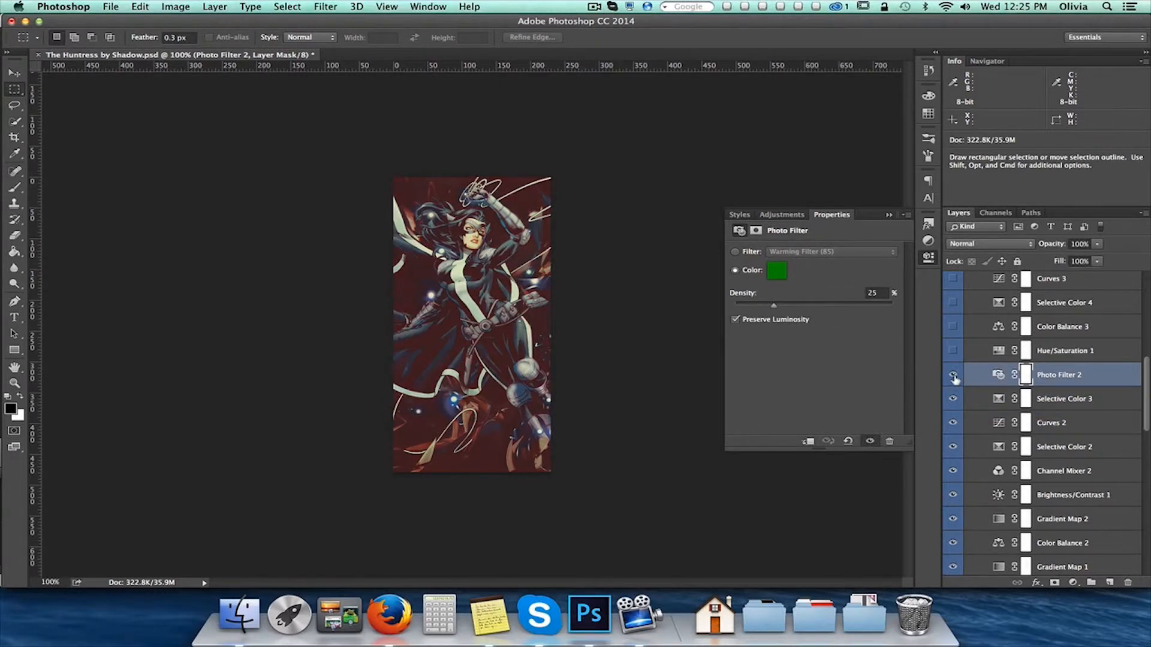
Show and select the Hue/Saturation 1 and Color Balance 3 adjustments in the Colour group
left_click(1103, 351)
left_click(953, 351)
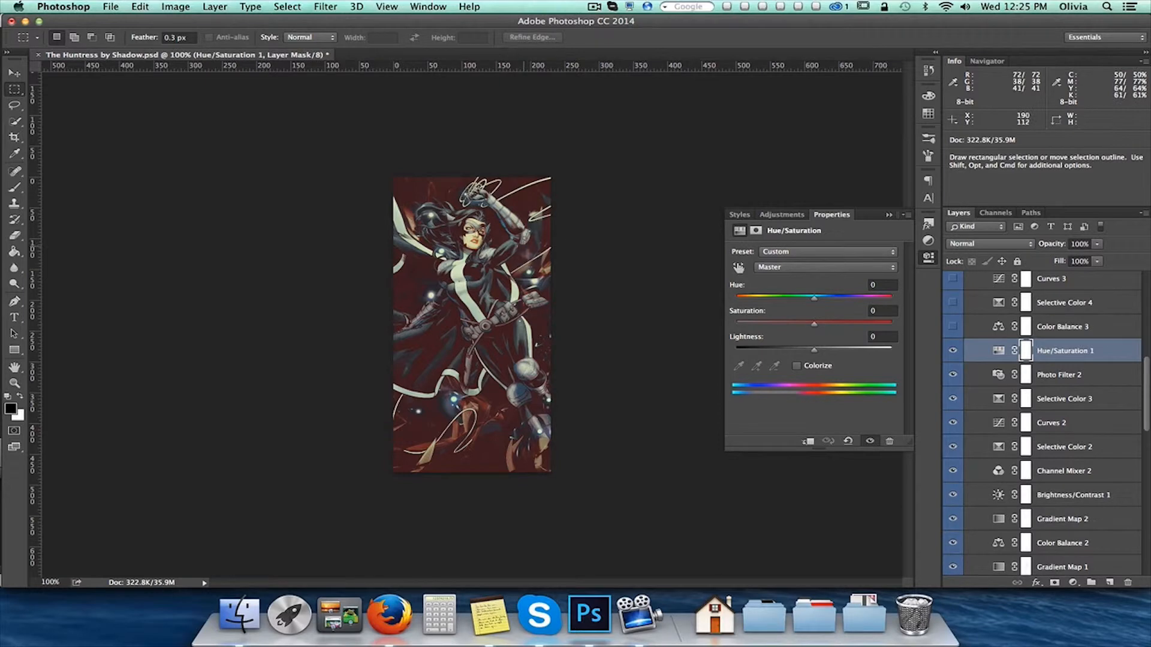
left_click(1107, 335)
left_click(953, 327)
Select Selective Color 4, toggle its visibility several times to compare its effect on the image, and leave it shown
scroll(1088, 361, "up", 3)
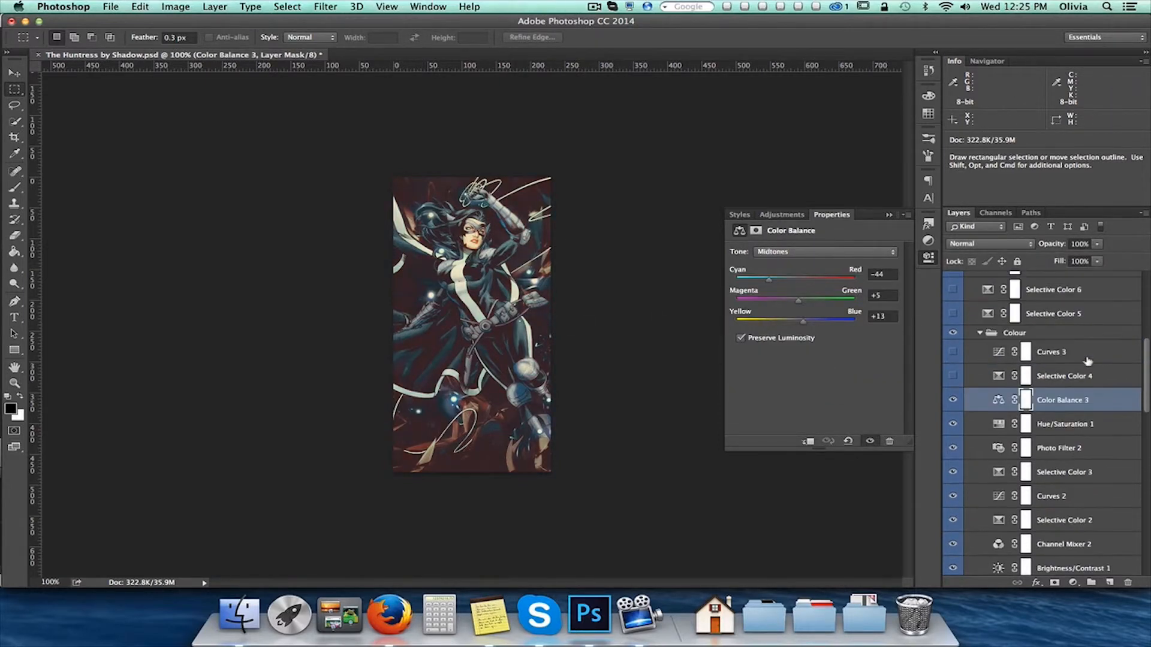
scroll(1088, 360, "up", 1)
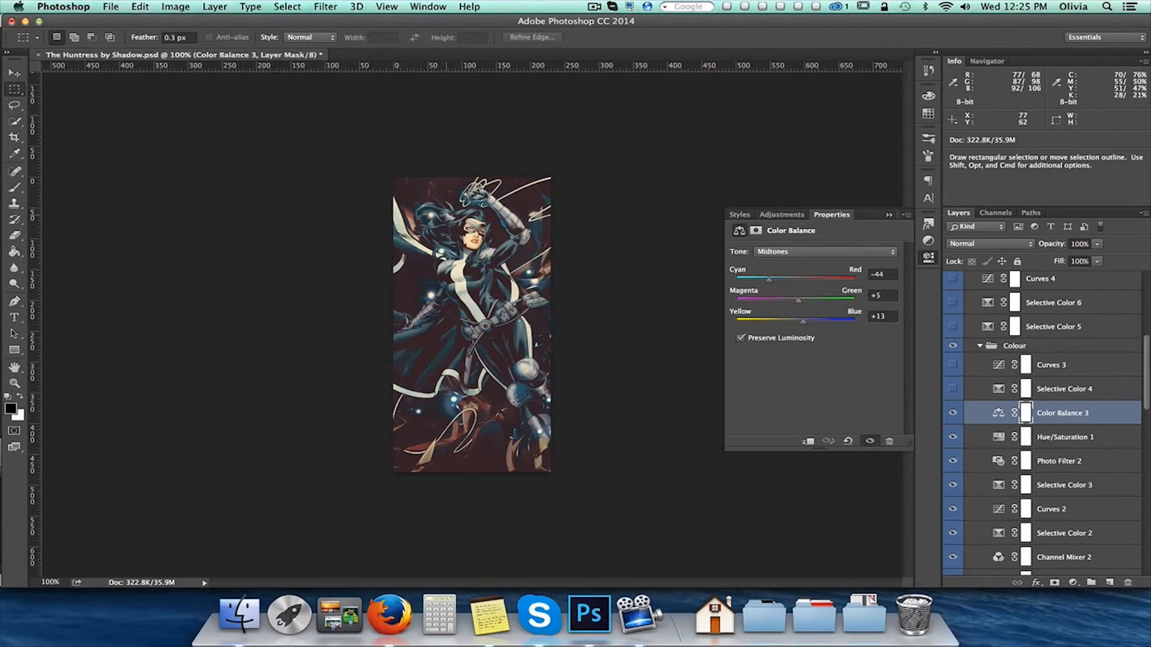
left_click(965, 394)
left_click(955, 393)
left_click(953, 389)
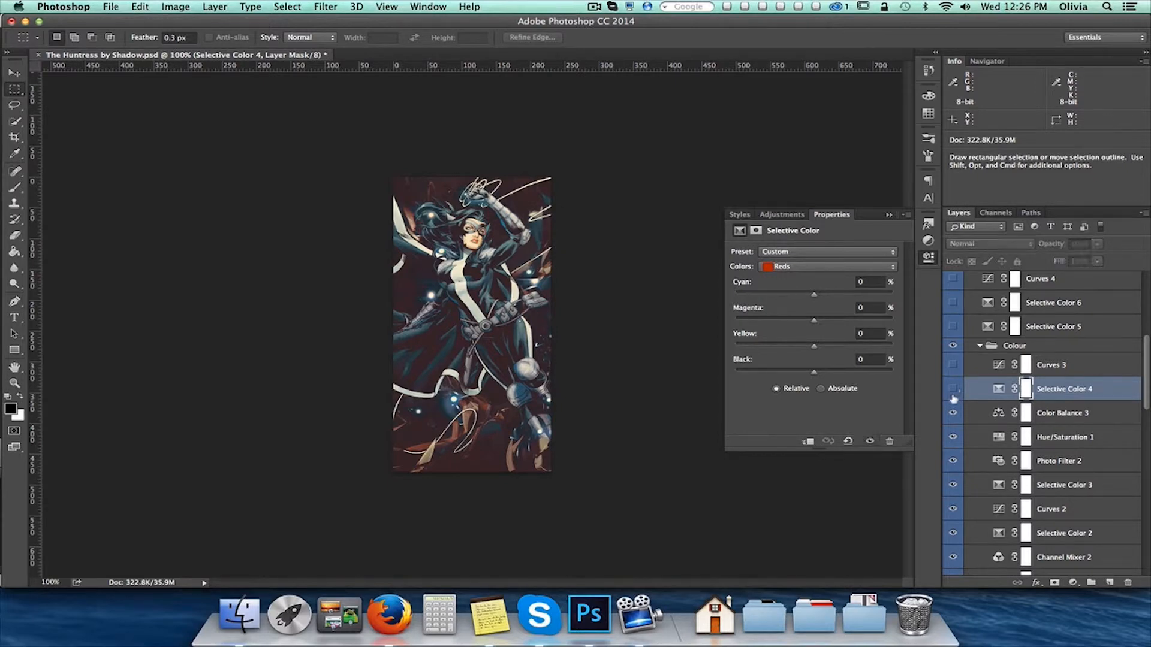
left_click(954, 390)
left_click(954, 390)
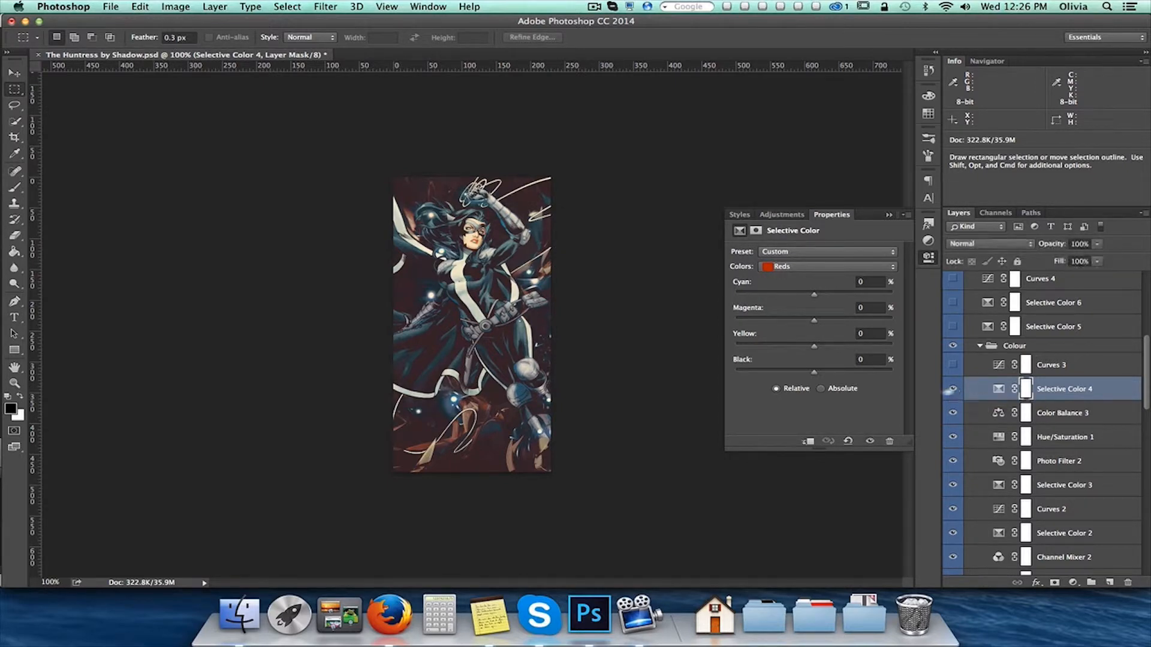
left_click(954, 390)
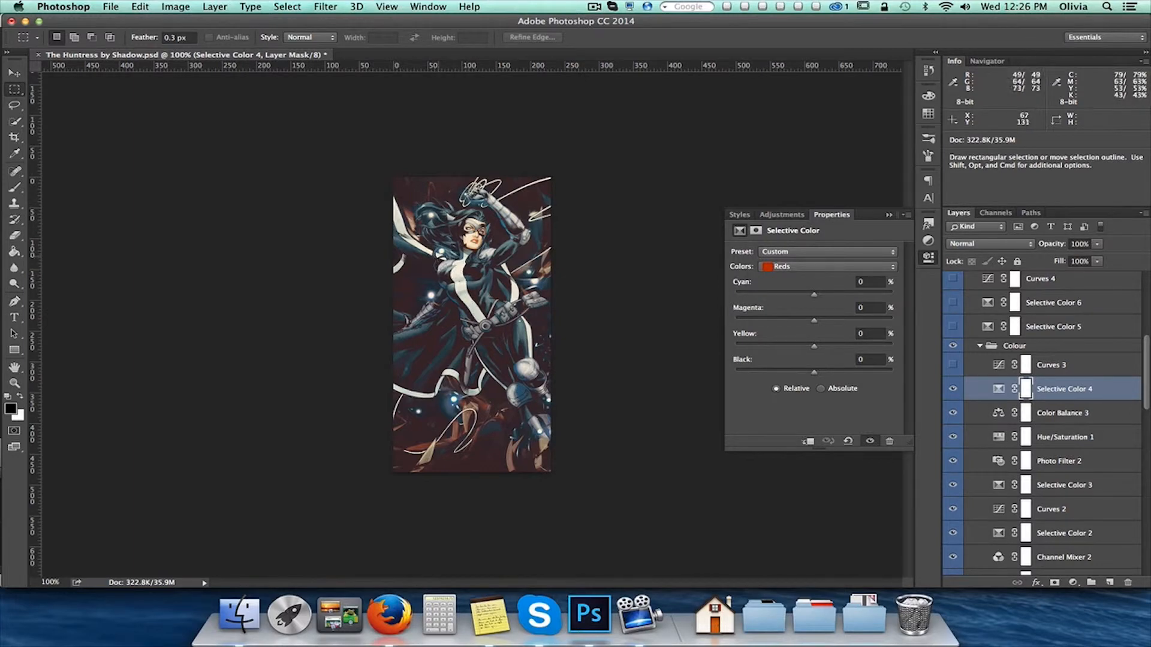
left_click(953, 393)
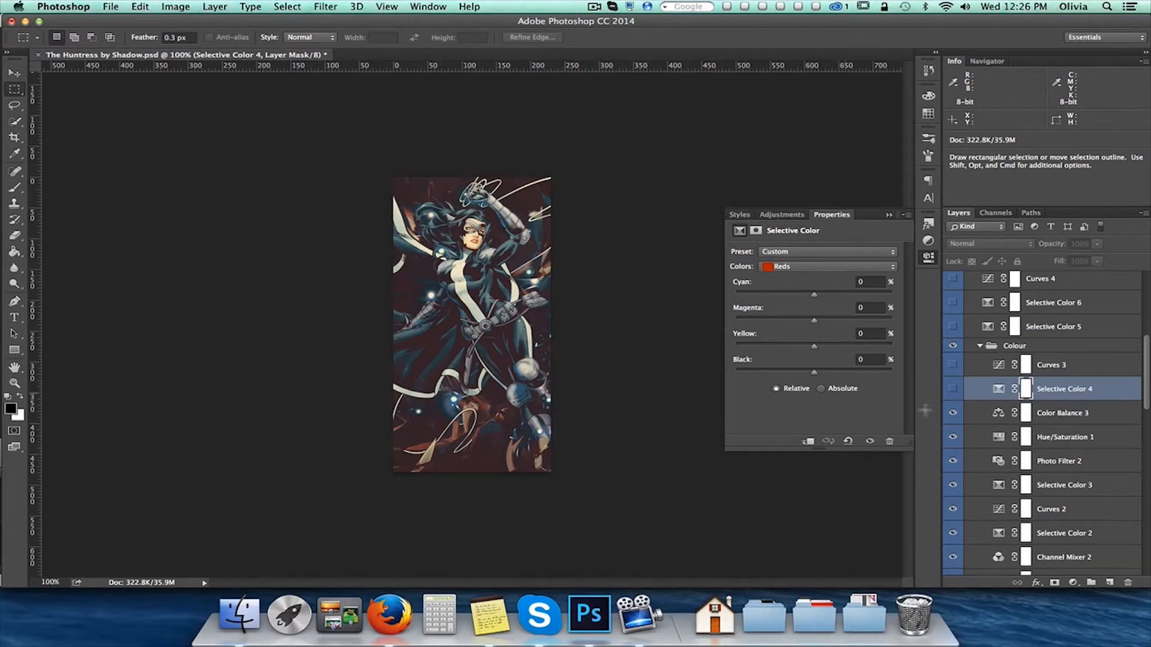
left_click(952, 389)
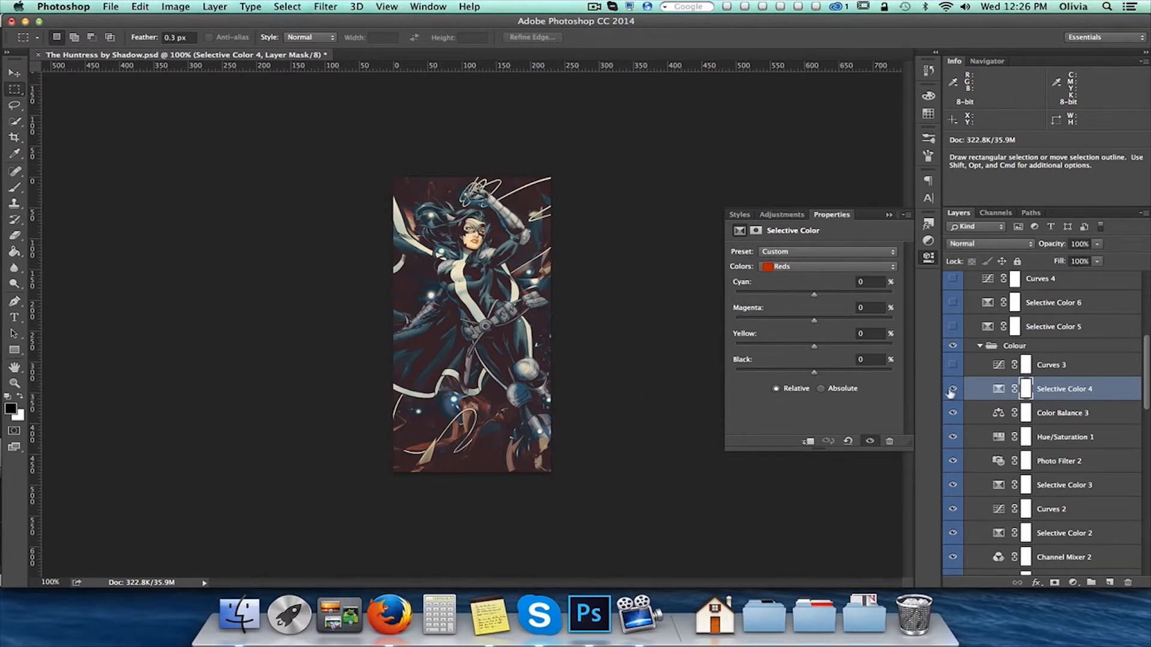
Show the Curves 3 adjustment at the top of the Colour group, and collapse the group
left_click(1078, 367)
left_click(953, 364)
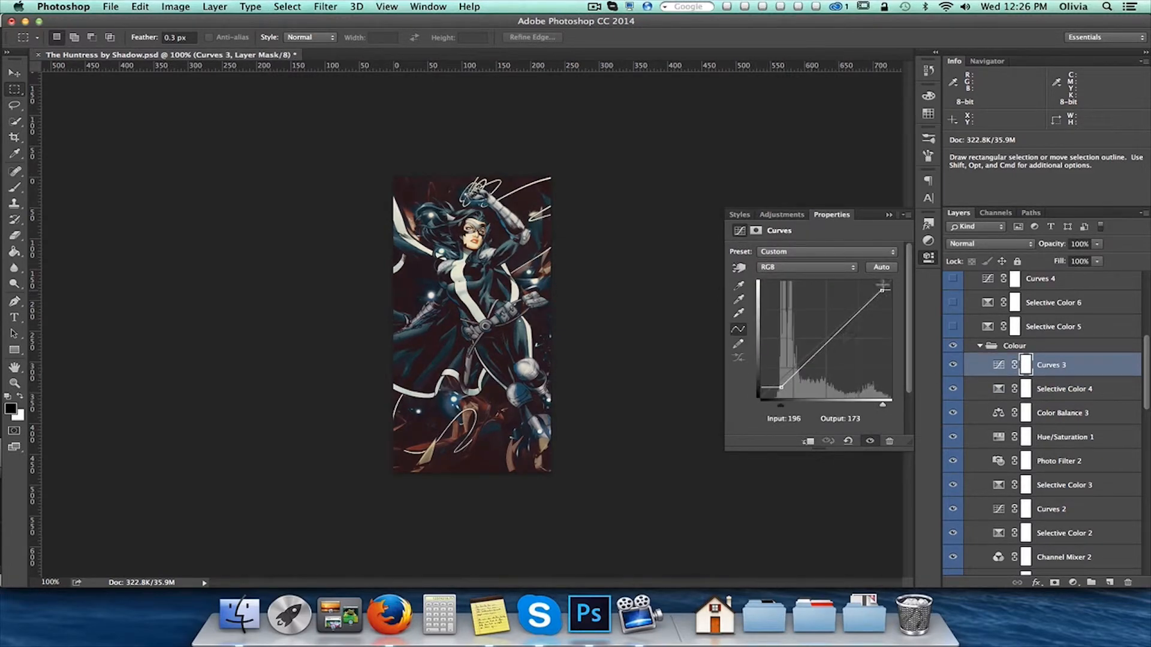
left_click(978, 347)
Show the Selective Color 5 and Selective Color 6 adjustments above the Colour group, selecting each one
scroll(1004, 378, "up", 4)
left_click(1079, 456)
left_click(953, 454)
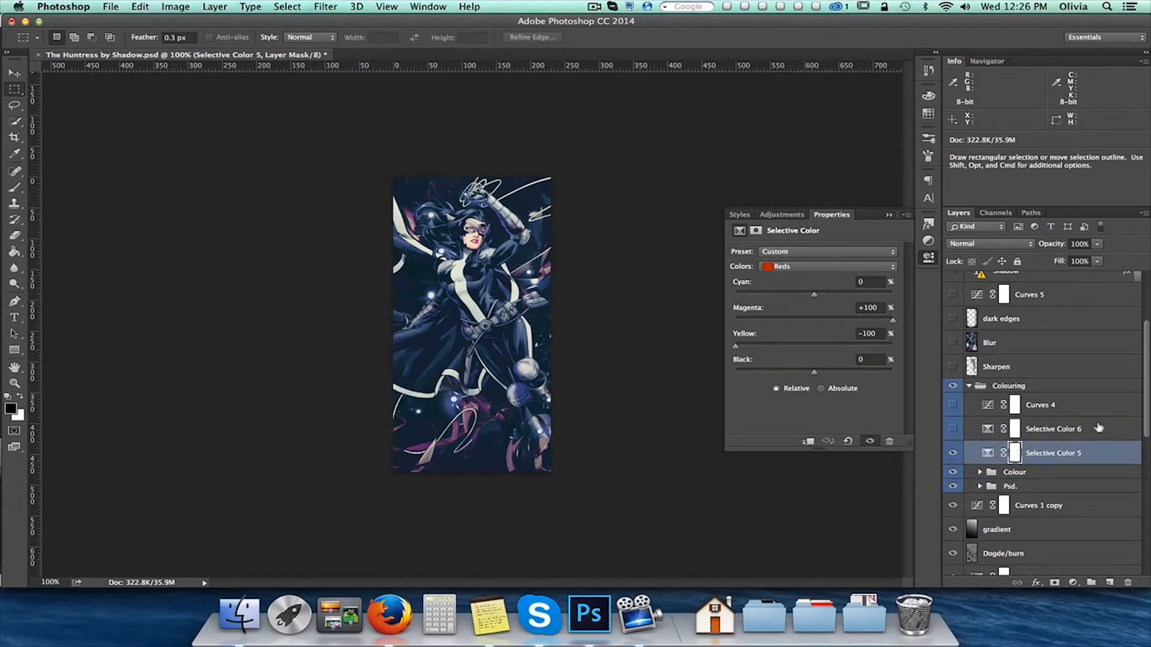
left_click(1082, 432)
left_click(952, 430)
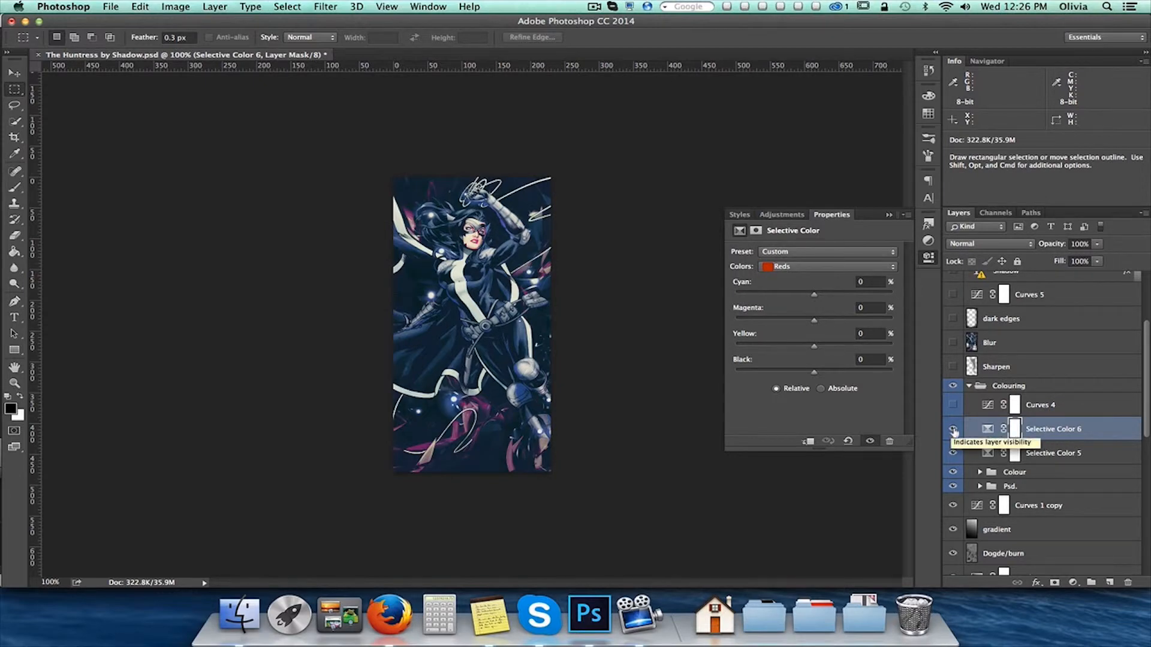
Show the Curves 4 adjustment at the top of the Colouring group, and select the Colouring group itself
left_click(1067, 408, "shift")
left_click(956, 407)
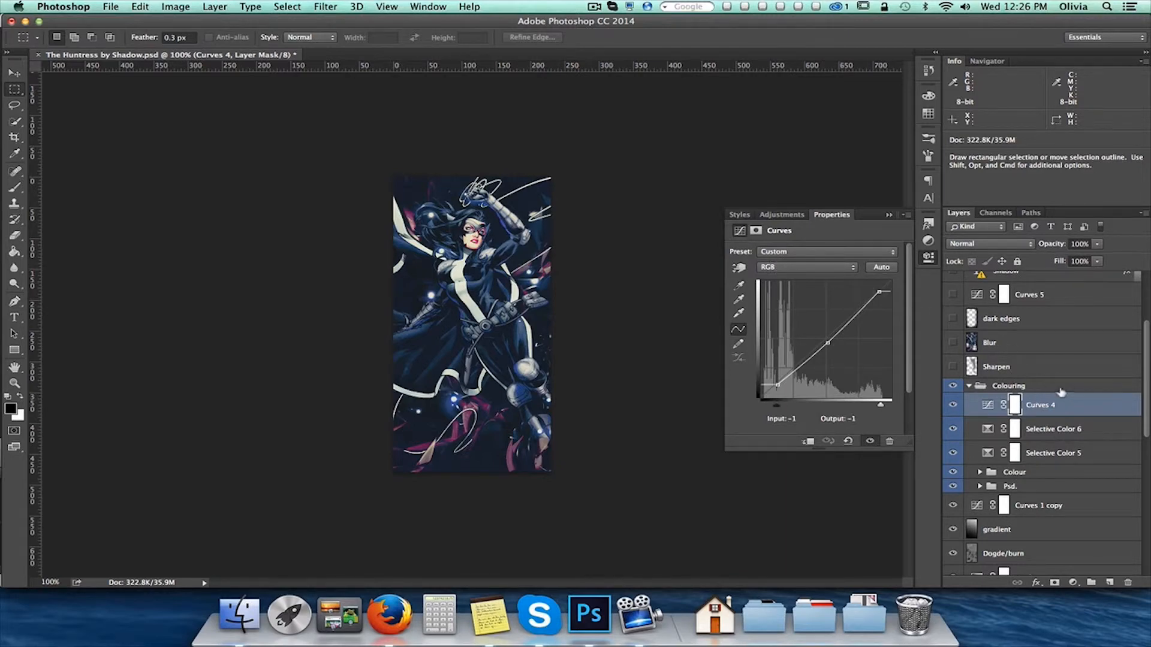
left_click(966, 388)
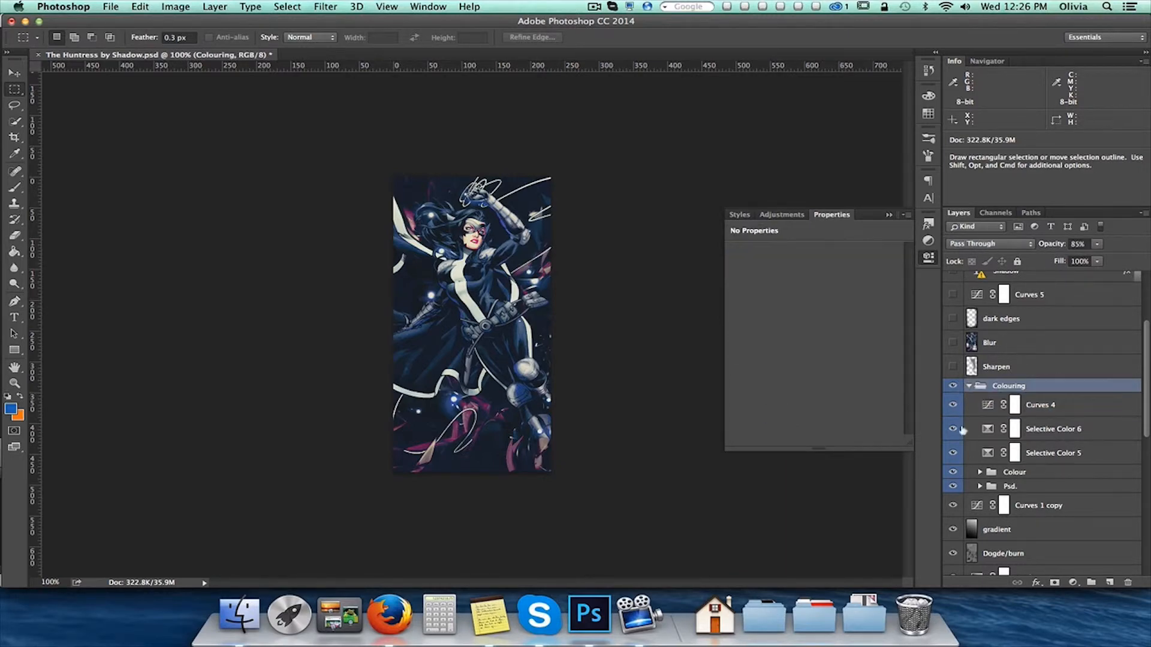
Collapse the Colouring group, select the Sharpen layer above it, and toggle its visibility to compare the effect, leaving it shown
left_click(968, 387)
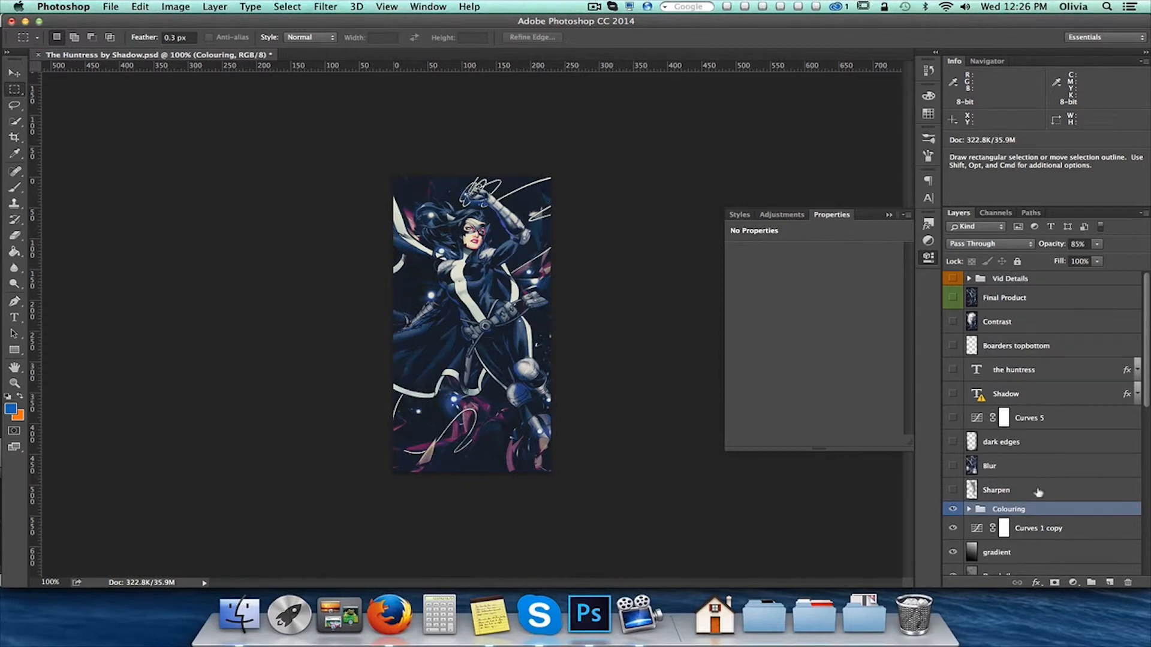
left_click(1039, 491)
left_click(953, 491)
left_click(954, 491)
left_click(953, 491)
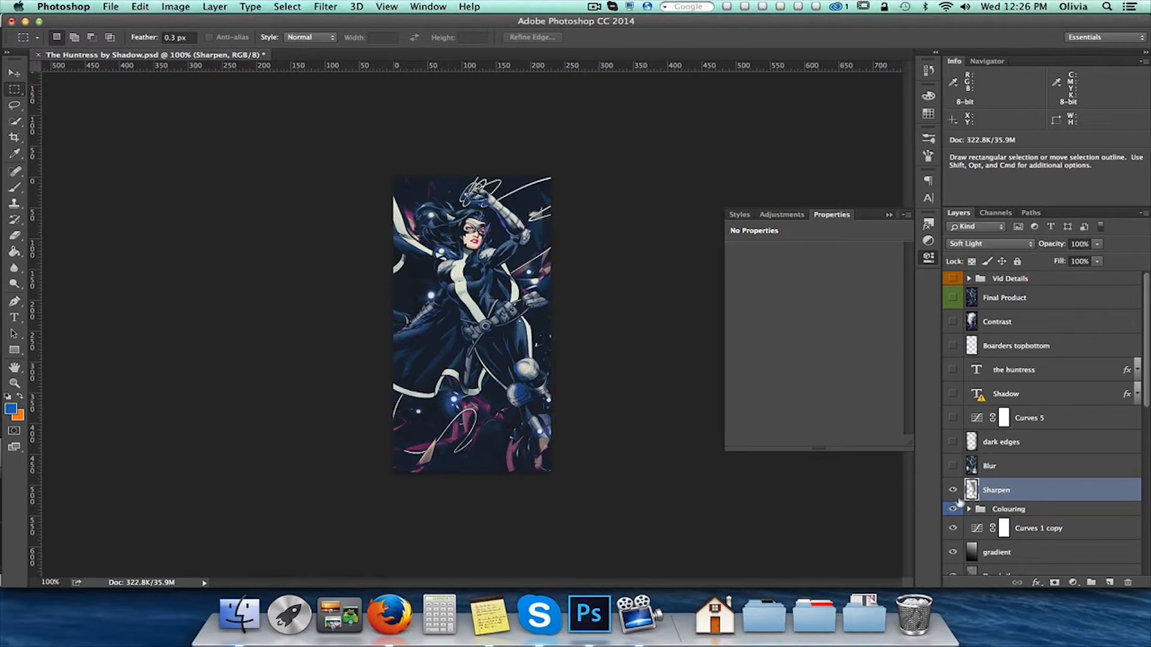
left_click(953, 490)
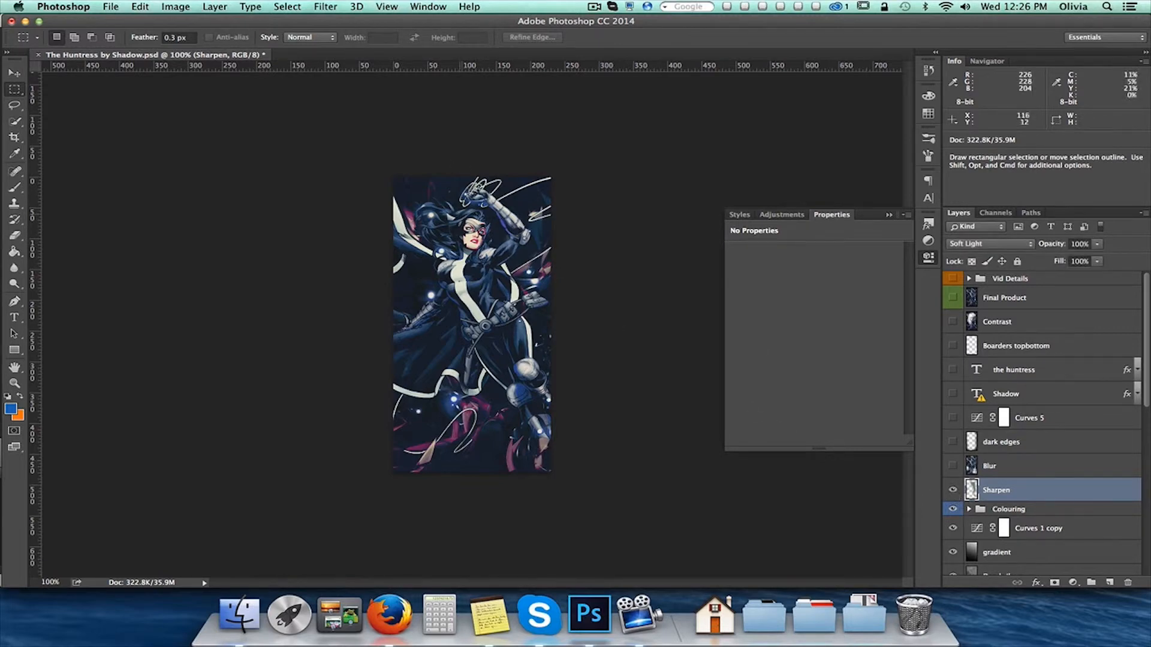
left_click_drag(461, 174, 579, 376)
left_click(505, 403)
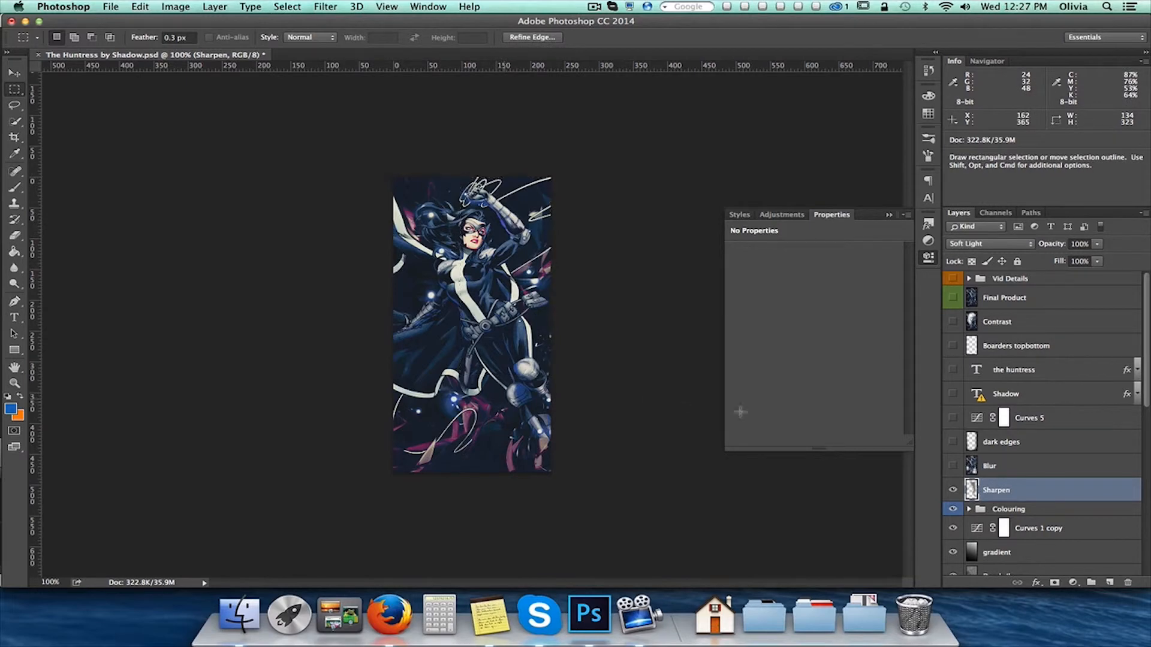
Show the Blur layer above Sharpen and the dark edges layer, toggling dark edges to compare its effect and leaving it shown
left_click(1003, 471)
left_click(952, 468)
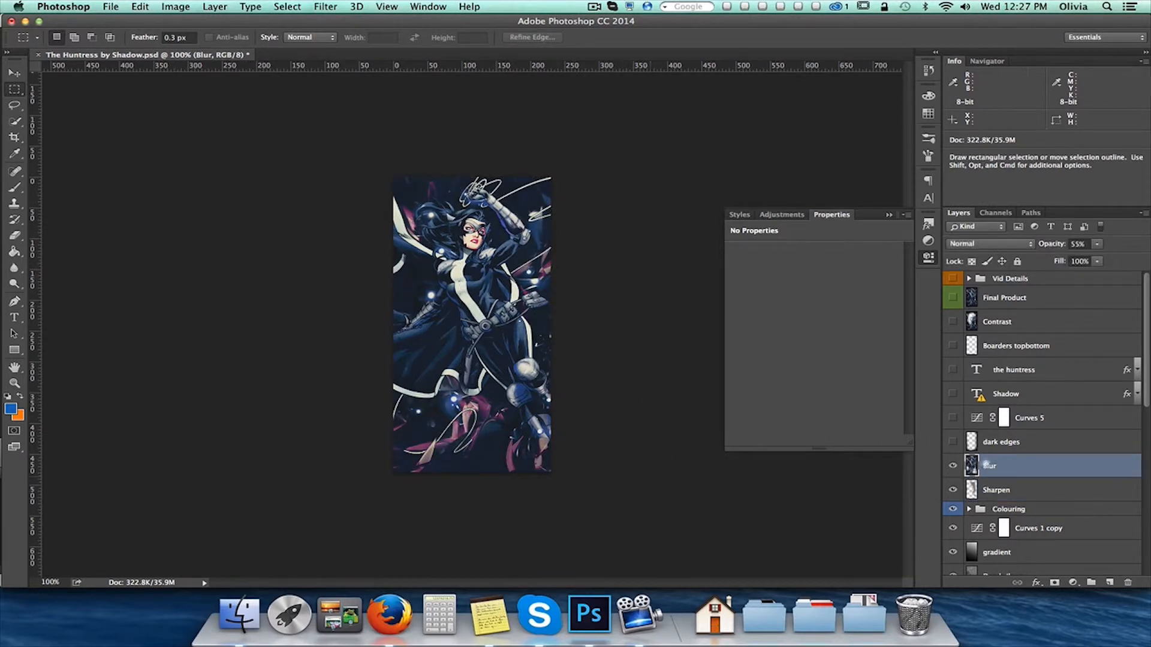
left_click(1049, 444)
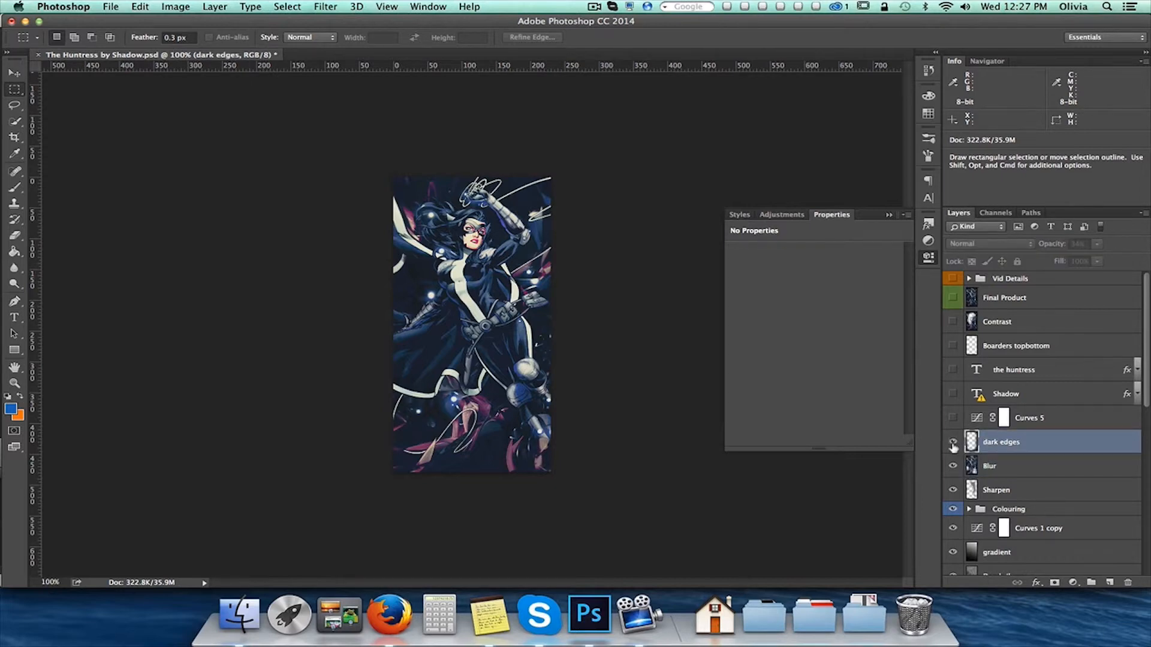
left_click(952, 443)
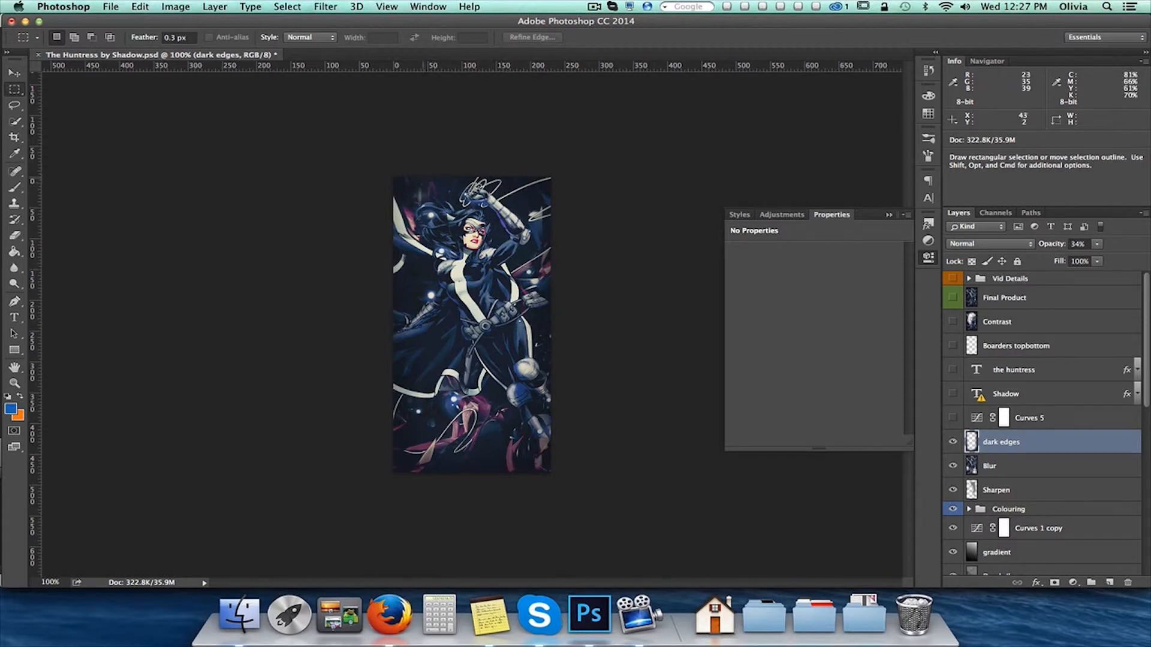
left_click(952, 443)
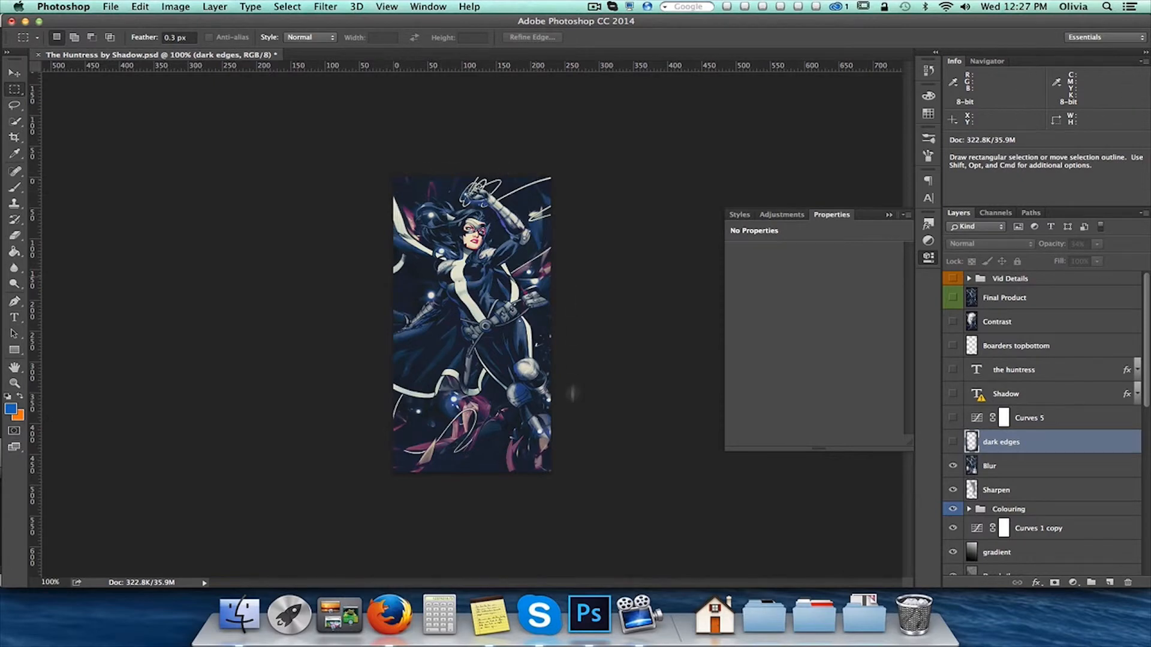
left_click(952, 442)
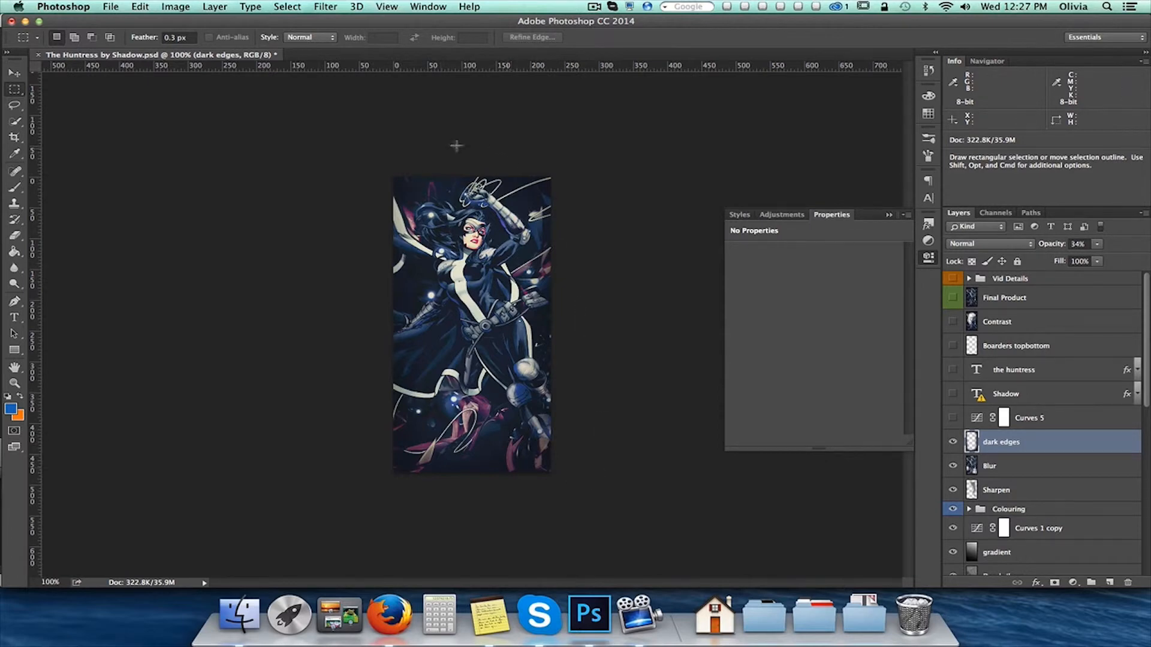
Show the Curves 5 adjustment and the Shadow text layer, and activate the Type tool to view the text's font settings
left_click(1065, 423)
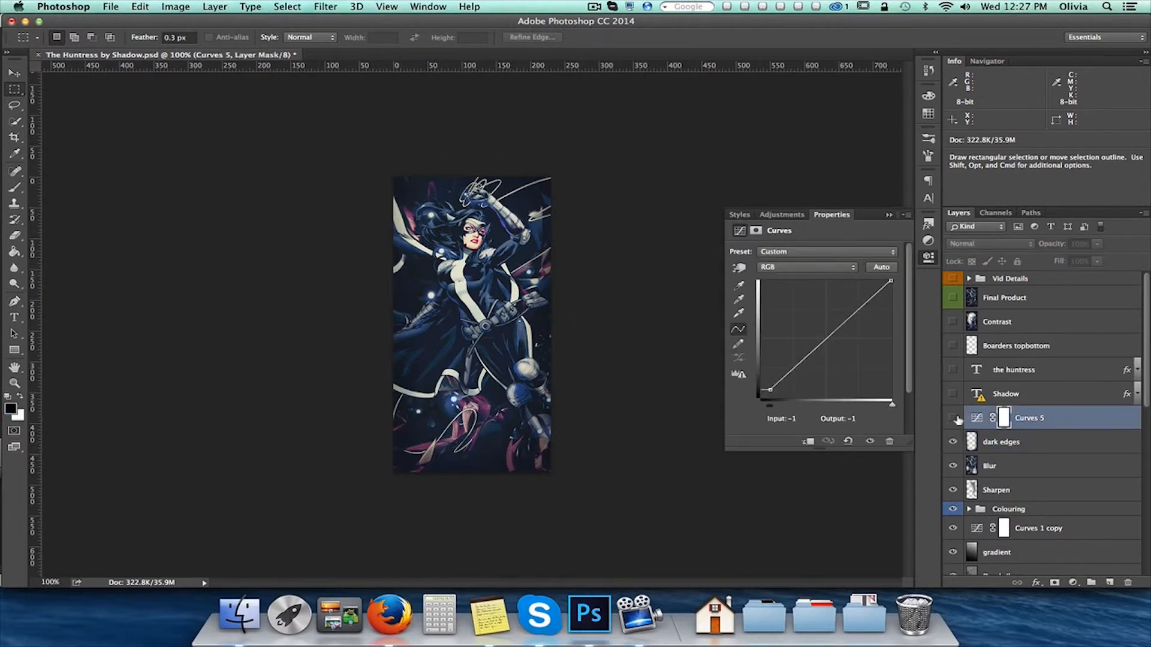
left_click(953, 418)
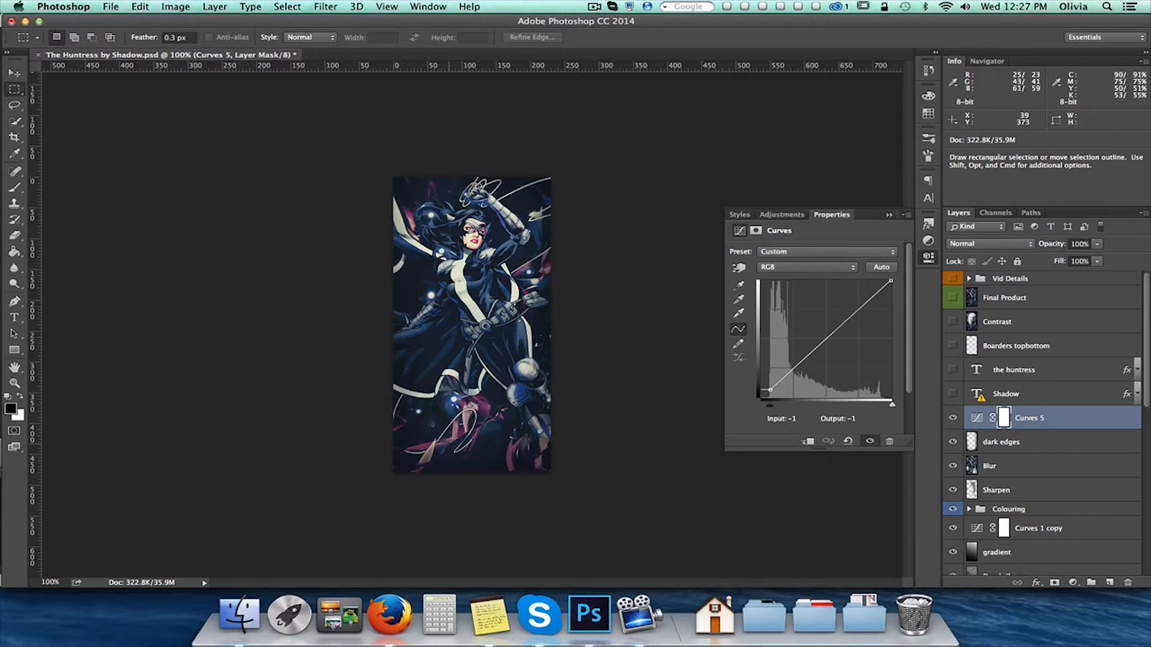
left_click(1007, 395)
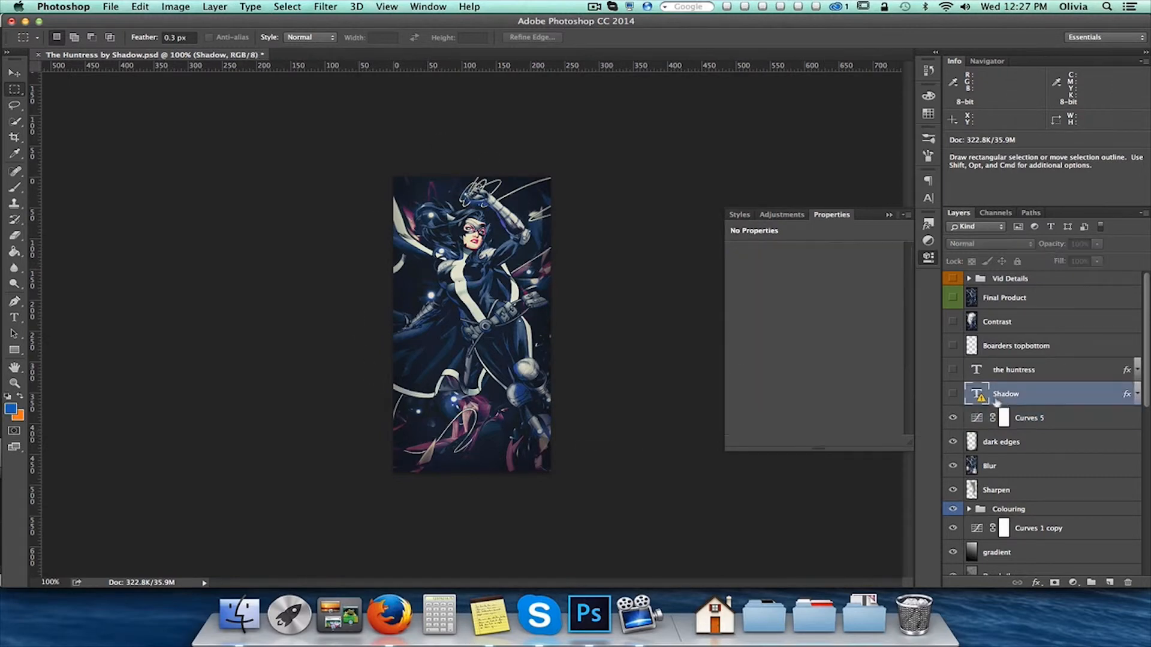
left_click(953, 394)
left_click(14, 317)
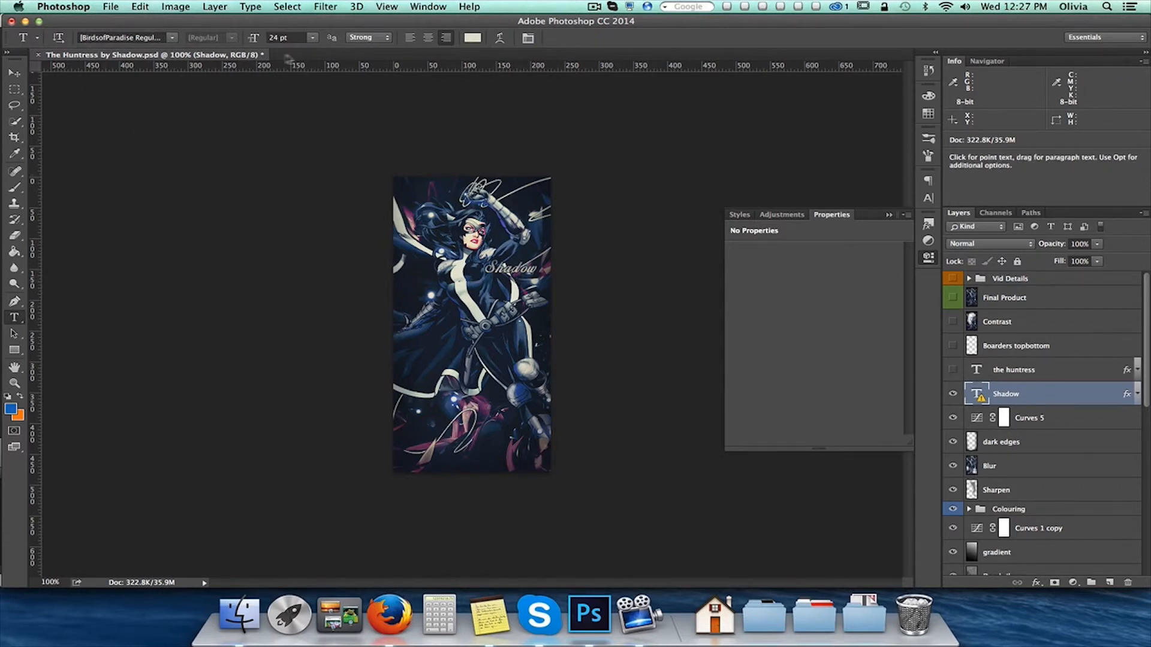
Examine the stroke colour and the gradient overlay in the Shadow text's layer style, and cancel out without changes
double_click(1095, 397)
left_click(755, 275)
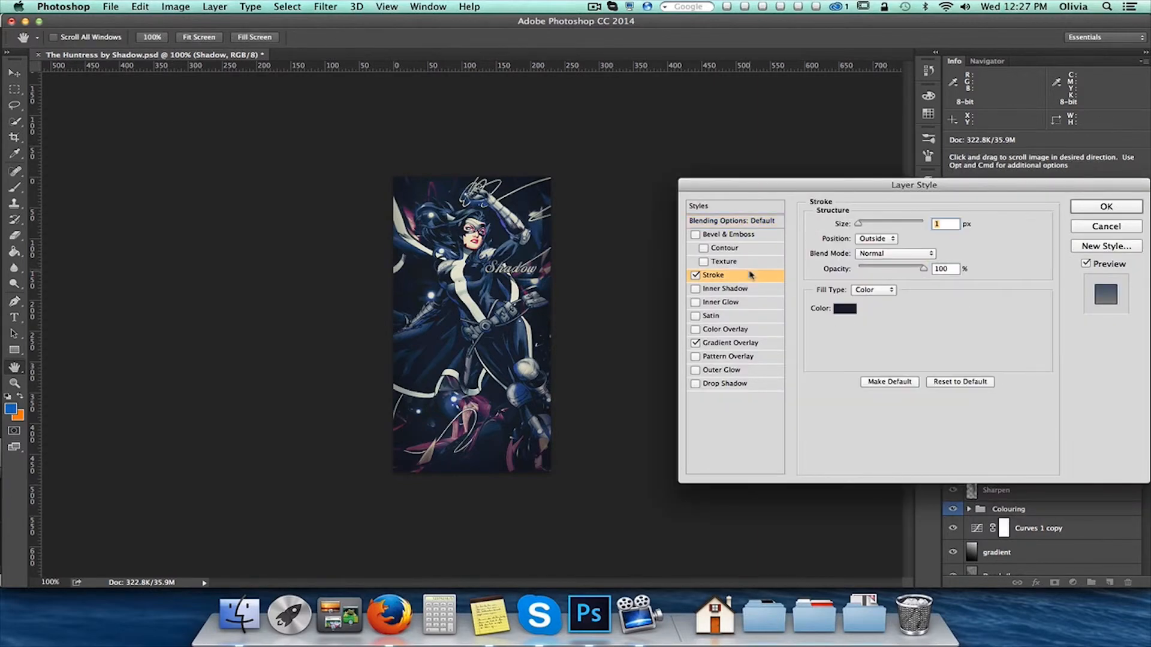
left_click(853, 316)
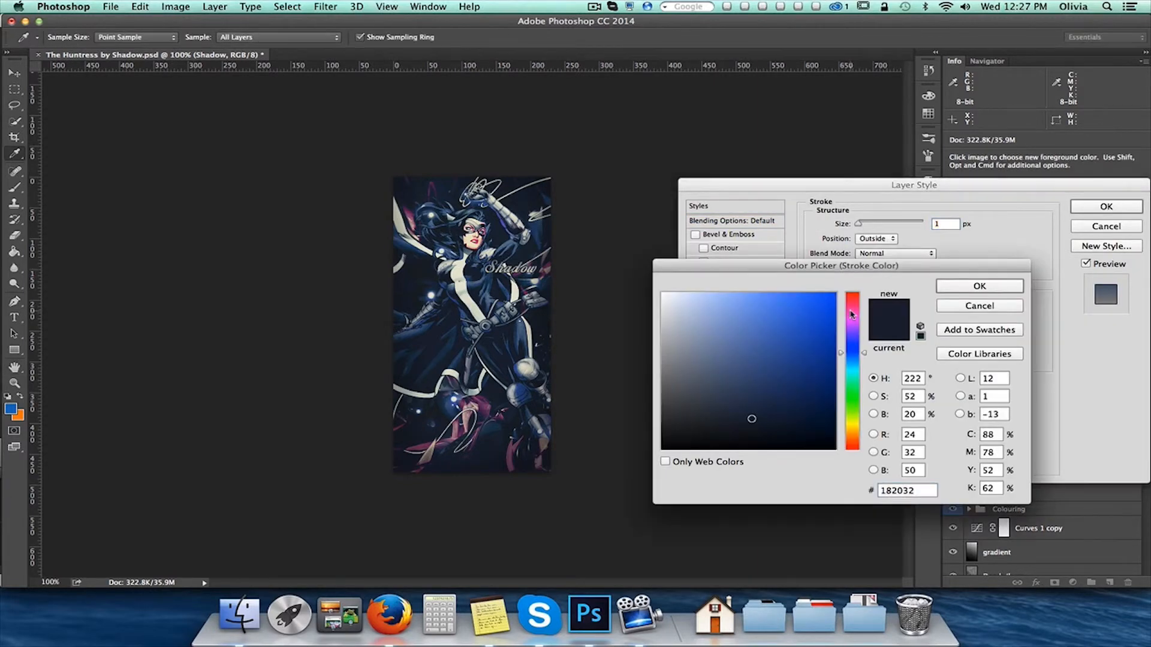
left_click(980, 307)
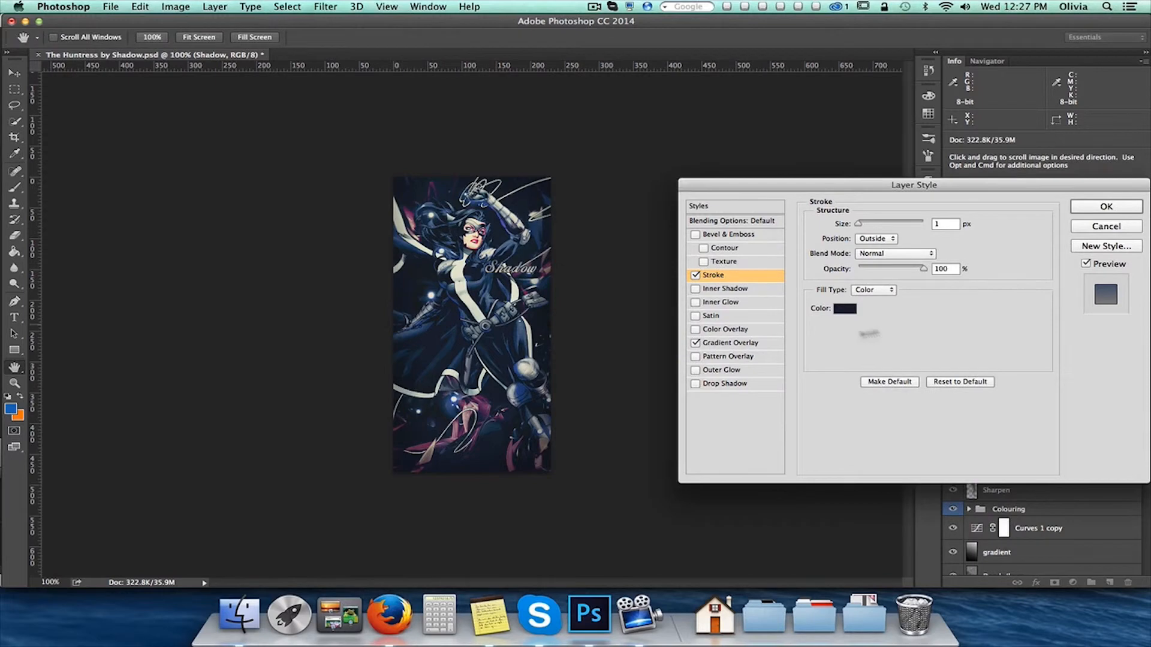
left_click(746, 348)
left_click(899, 256)
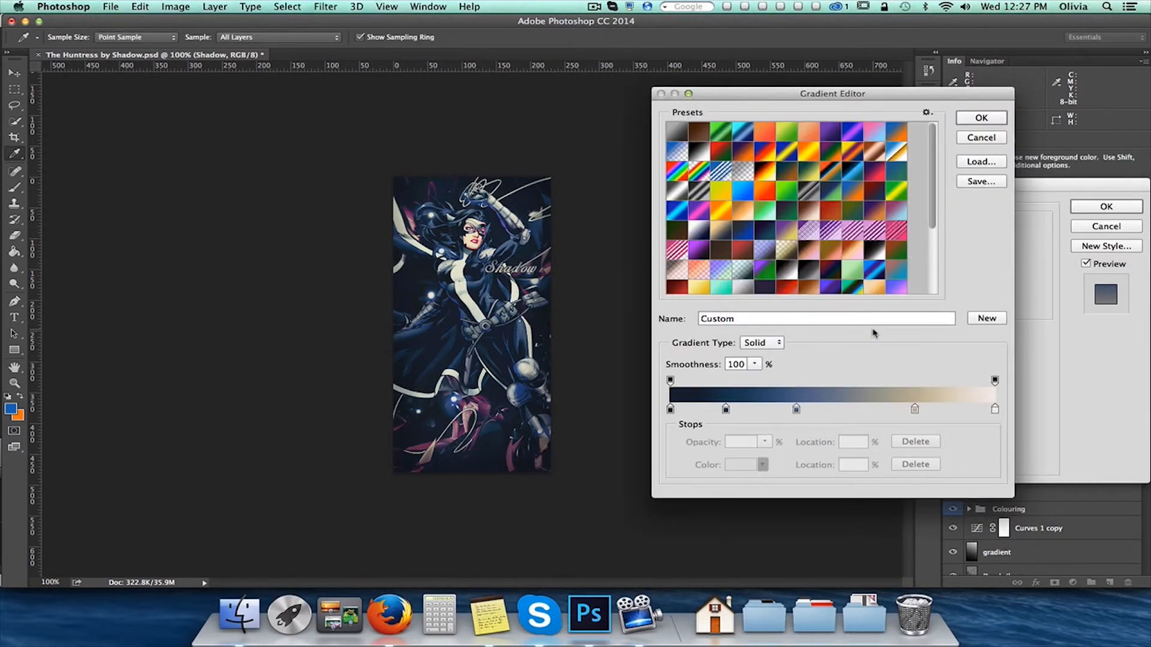
left_click(992, 137)
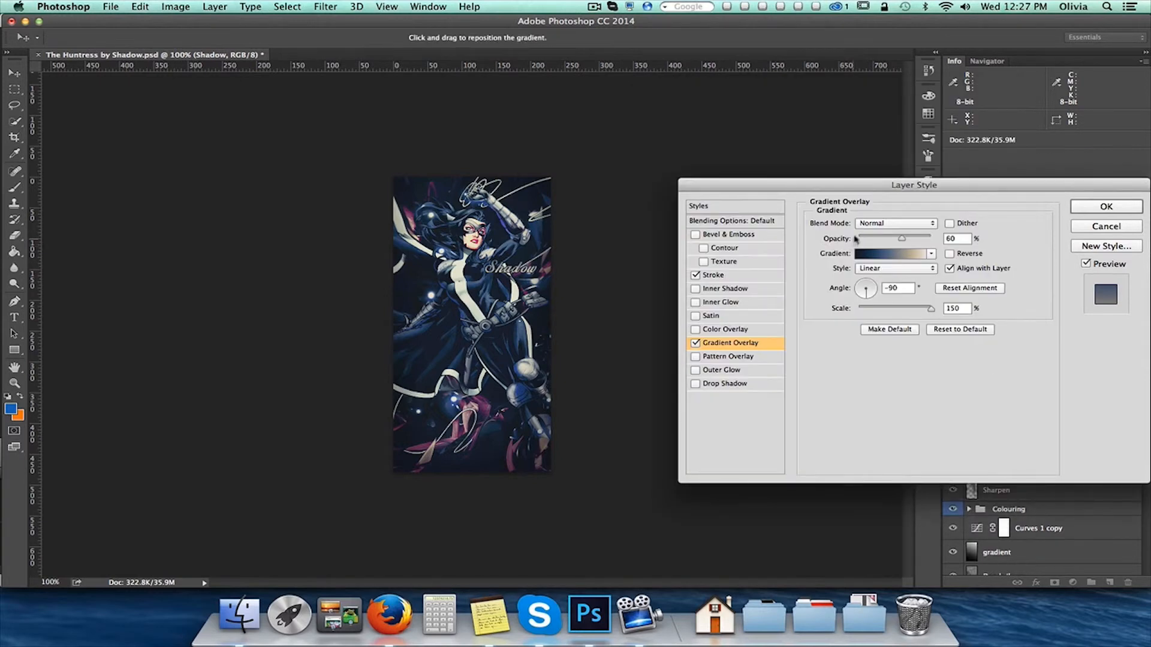
left_click(1093, 228)
Show the "the huntress" text layer and examine its stroke colour and gradient overlay, cancelling out without changes
left_click(1029, 371)
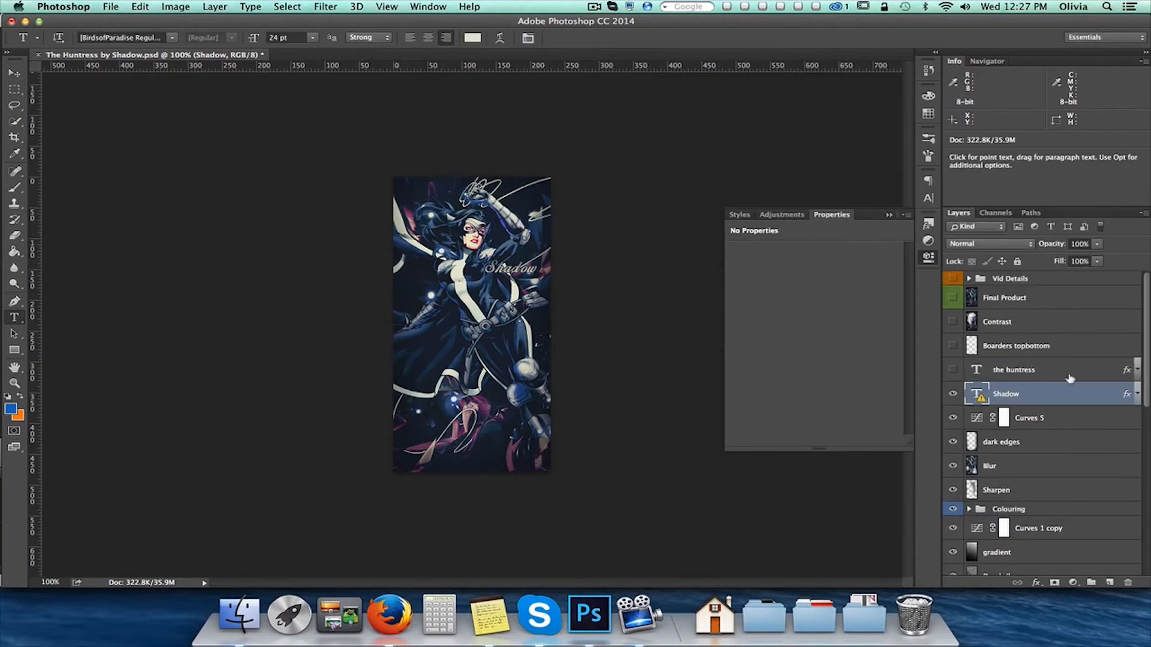
left_click(953, 370)
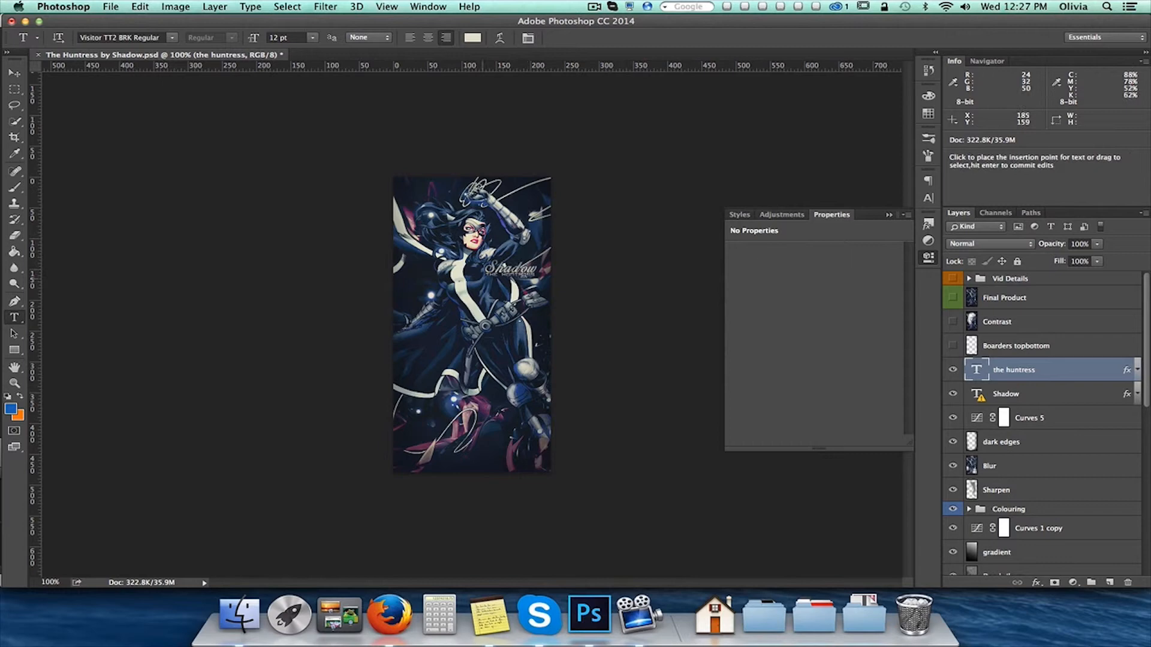
double_click(1102, 370)
left_click(749, 278)
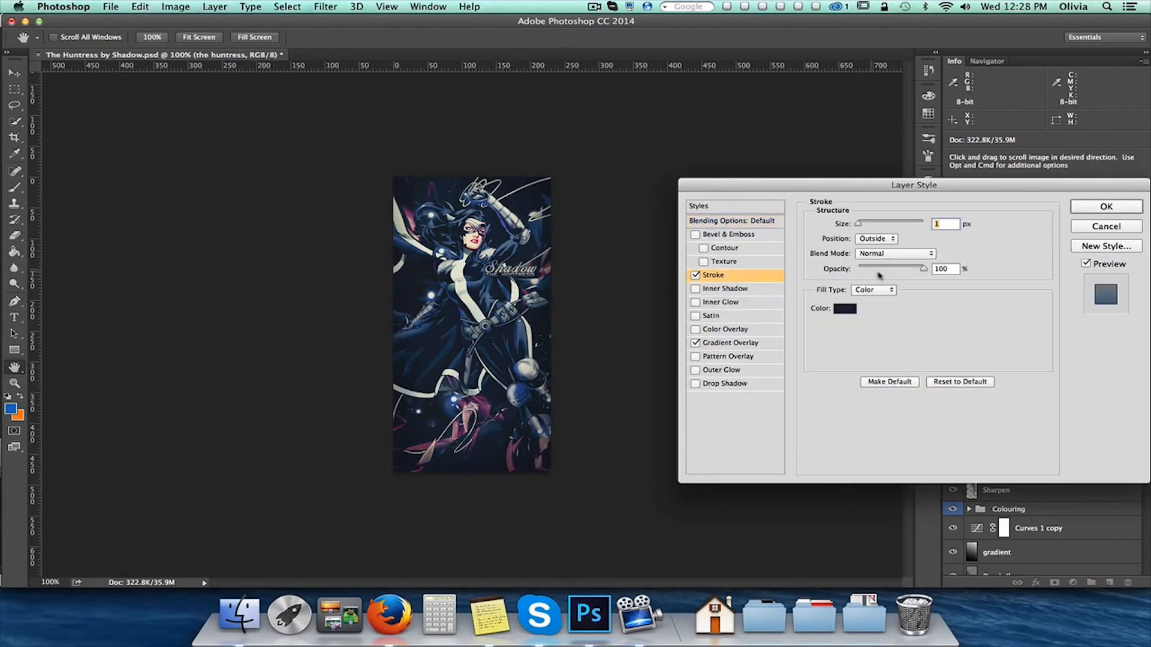
left_click(845, 309)
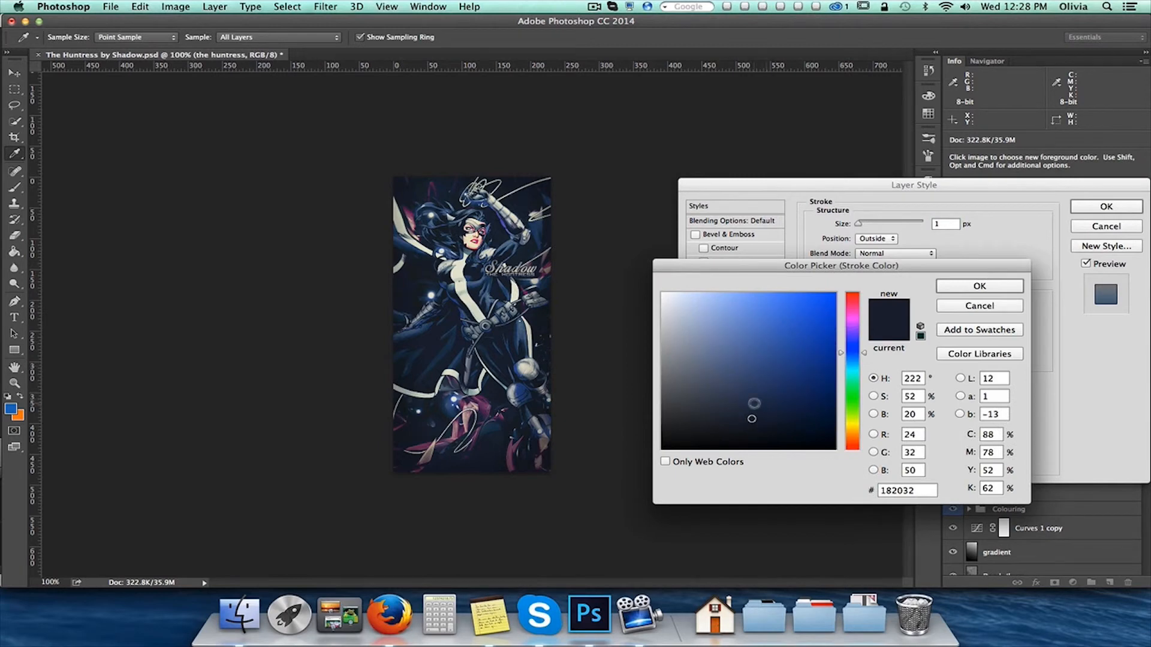
left_click(956, 307)
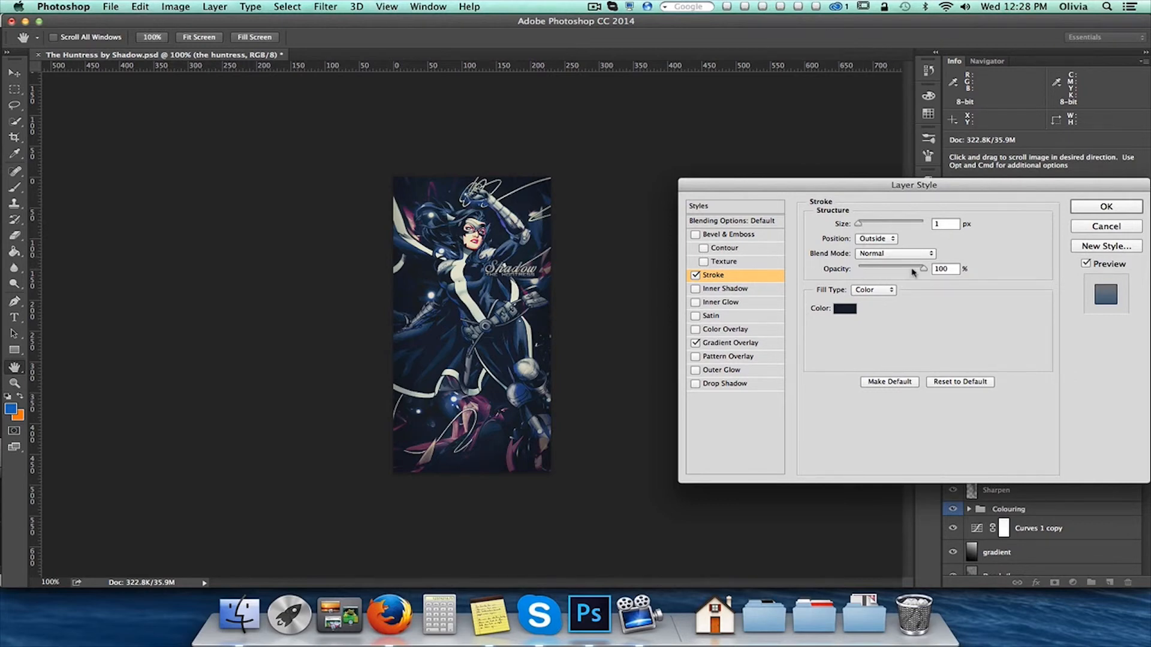
left_click(734, 343)
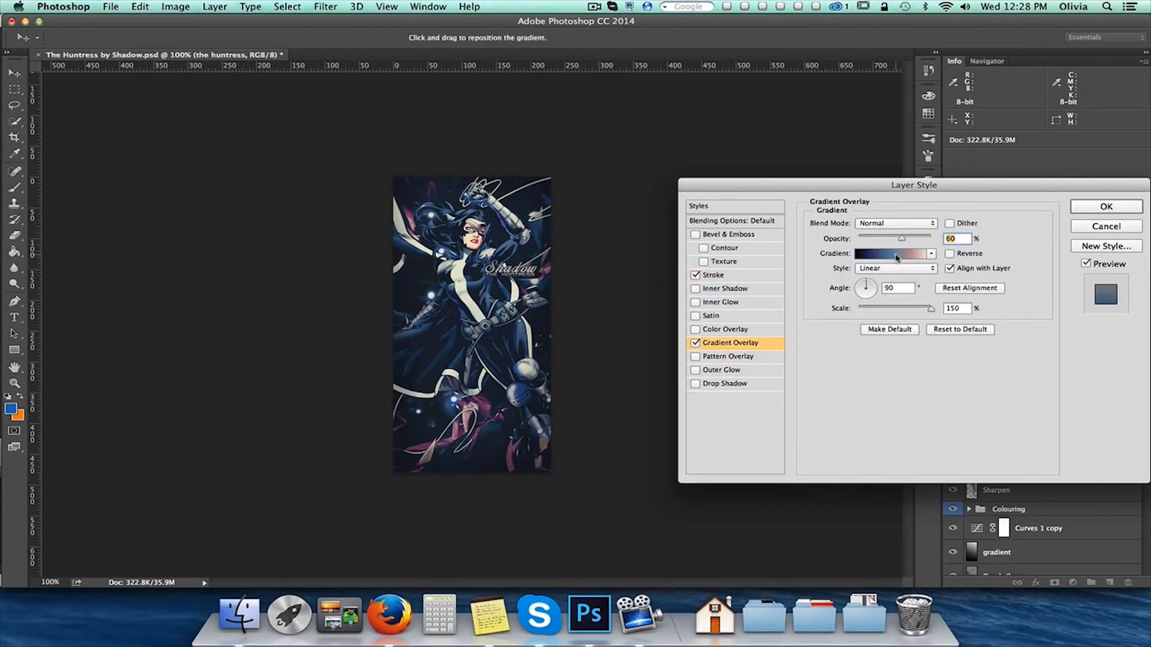
left_click(897, 254)
left_click(982, 138)
left_click(1118, 227)
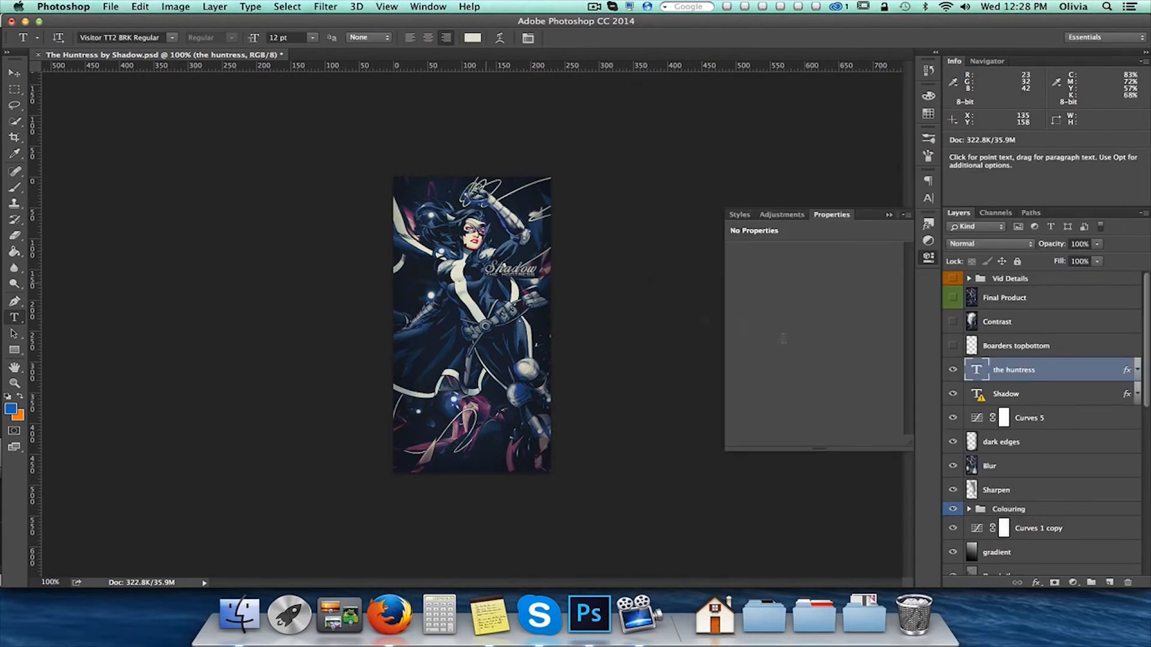
Show the Boarders topbottom layer and the Contrast layer above it
left_click(974, 349)
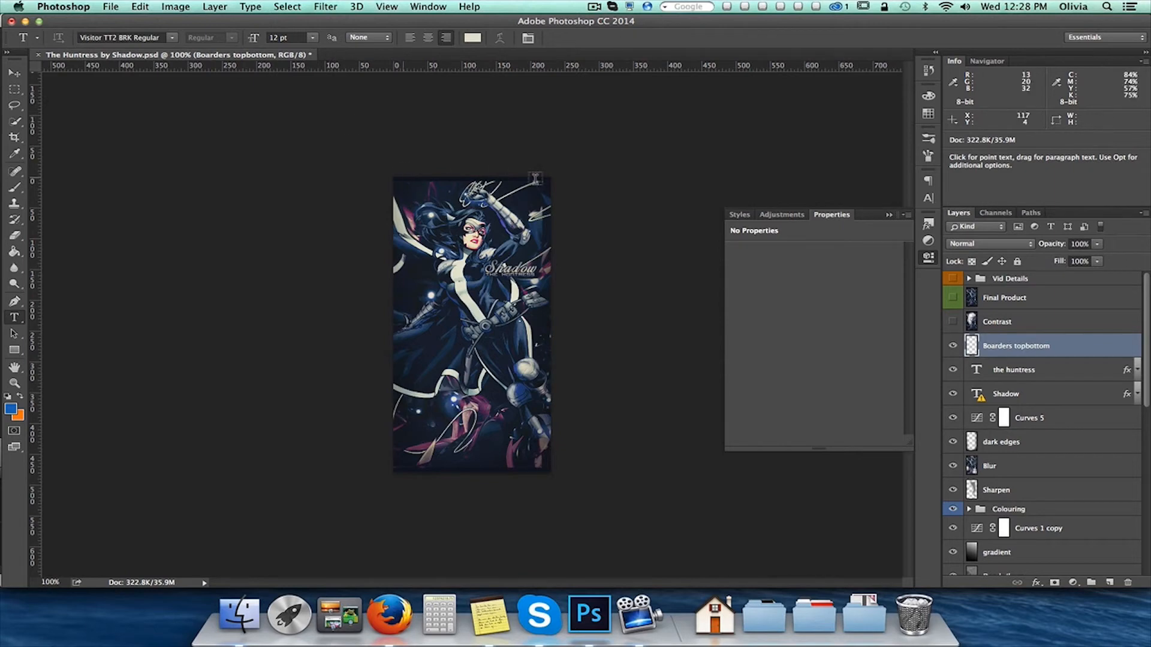
left_click(1021, 324)
left_click(953, 322)
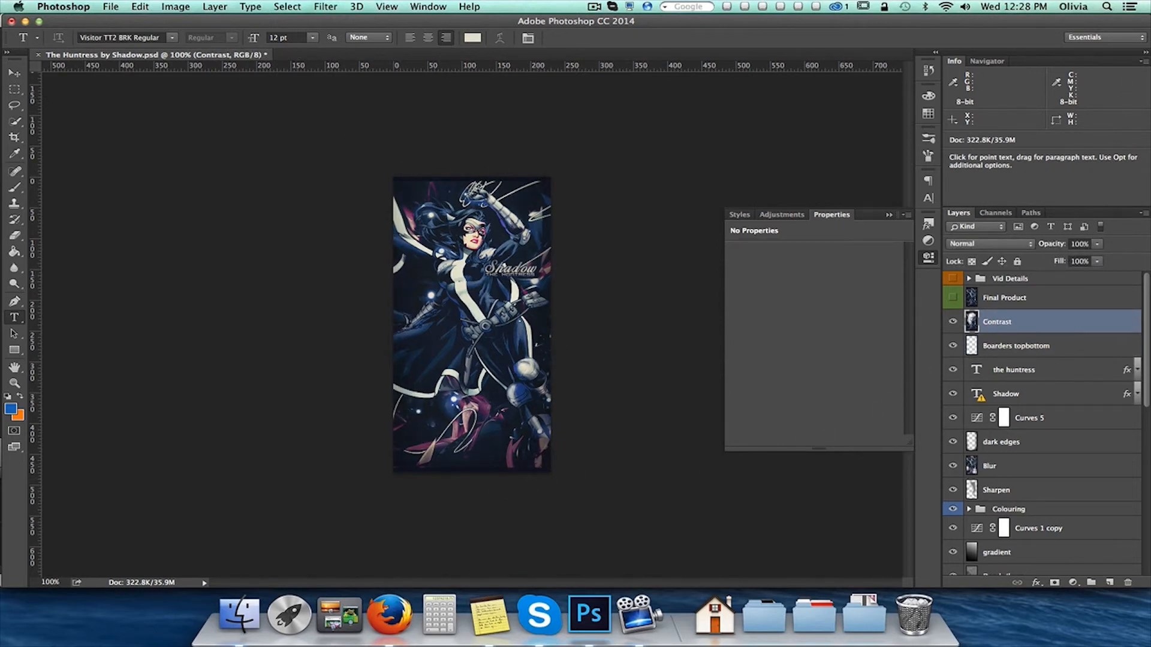
Add a new layer above Contrast, apply the merged image to it with Multiply blending at 100% opacity, and run Auto Contrast
left_click(1110, 582)
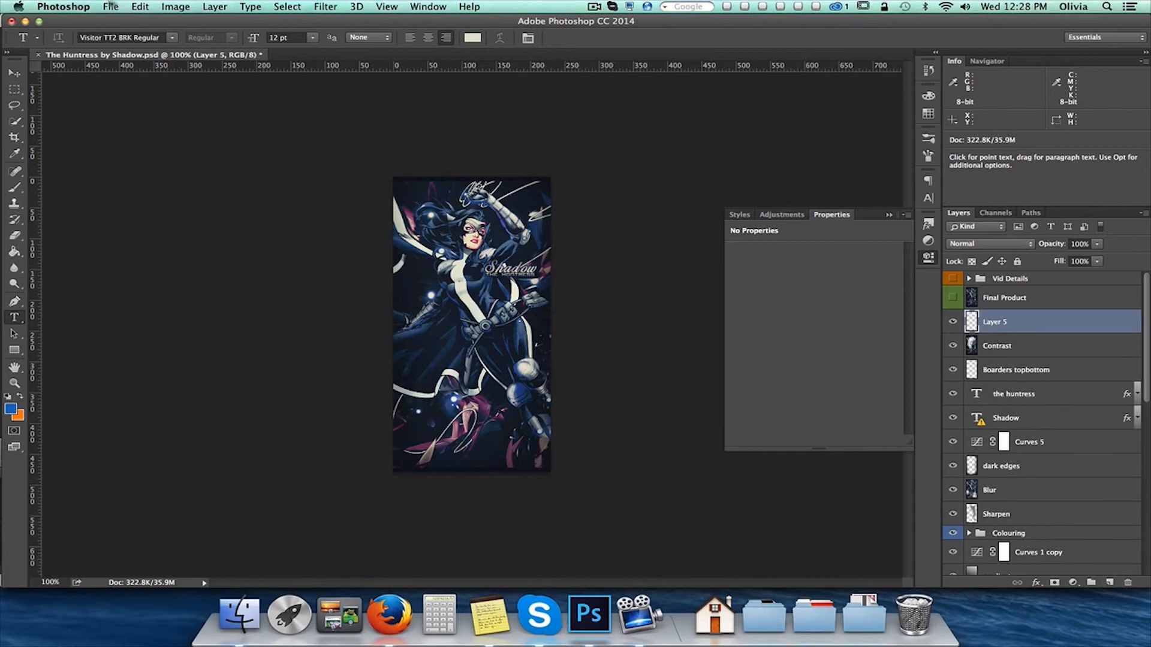
left_click(175, 7)
left_click(193, 190)
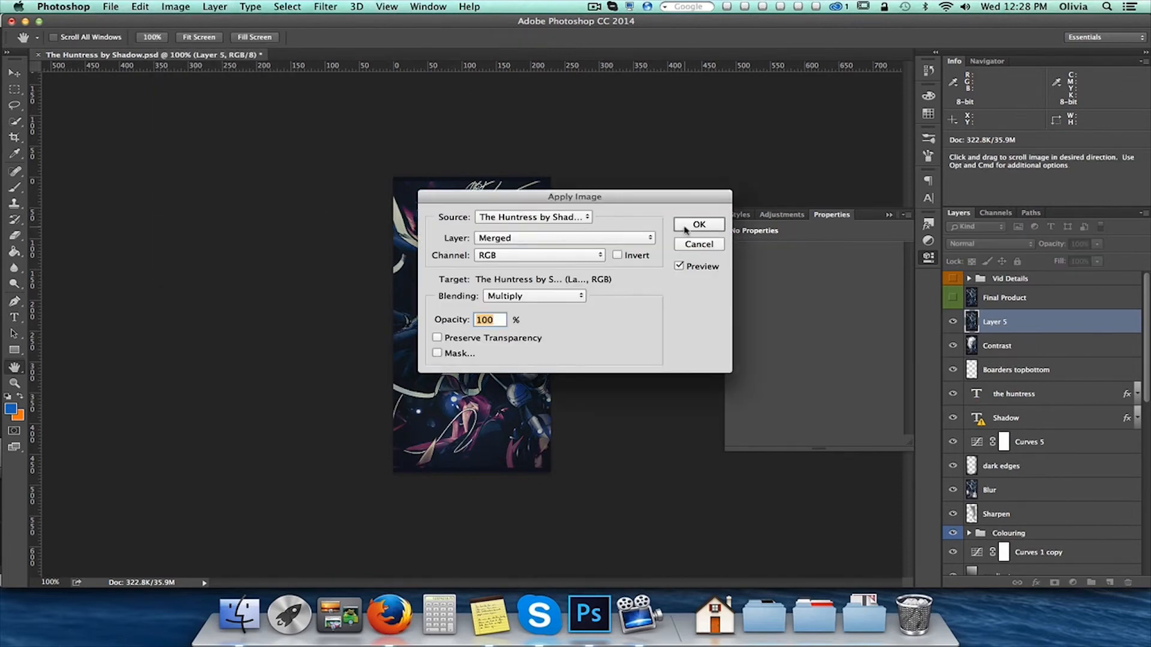
left_click(684, 229)
left_click(175, 7)
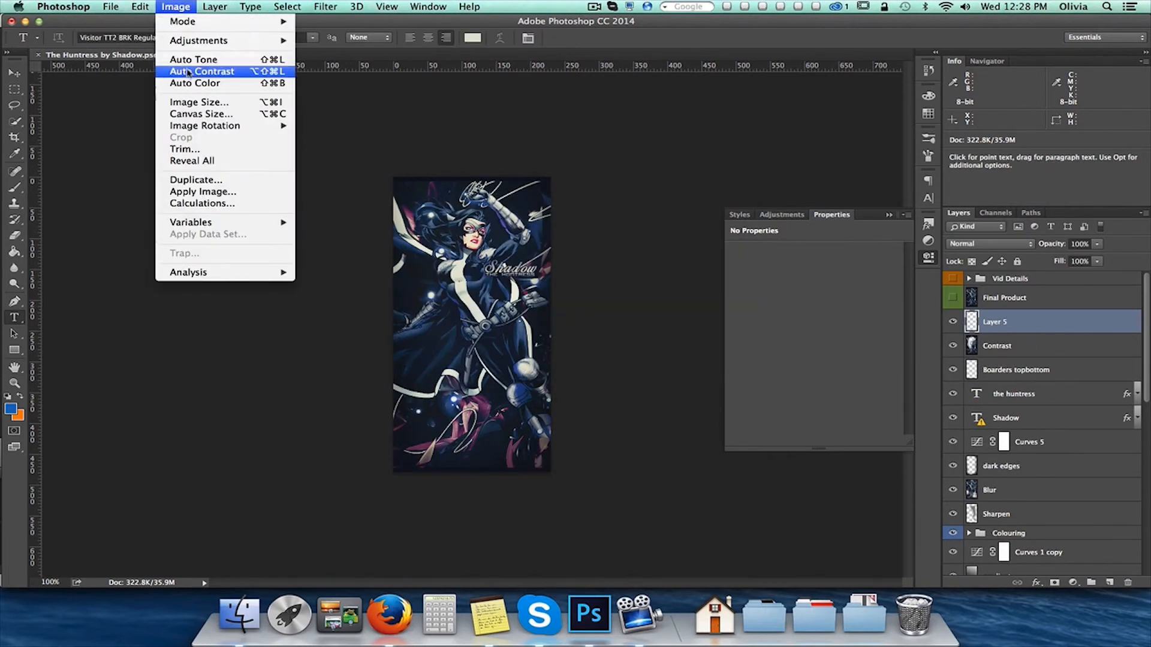
left_click(192, 71)
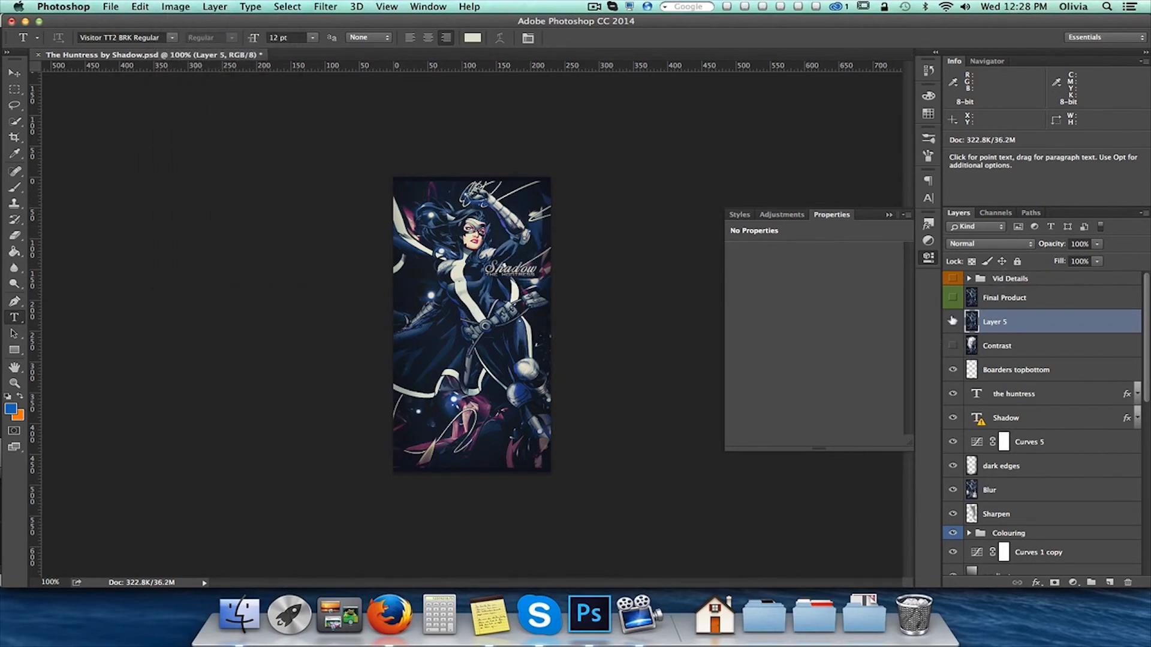
Clear the entire contents of the new layer above Contrast, and remove the selection
key("super+a")
key("BackSpace")
key("m")
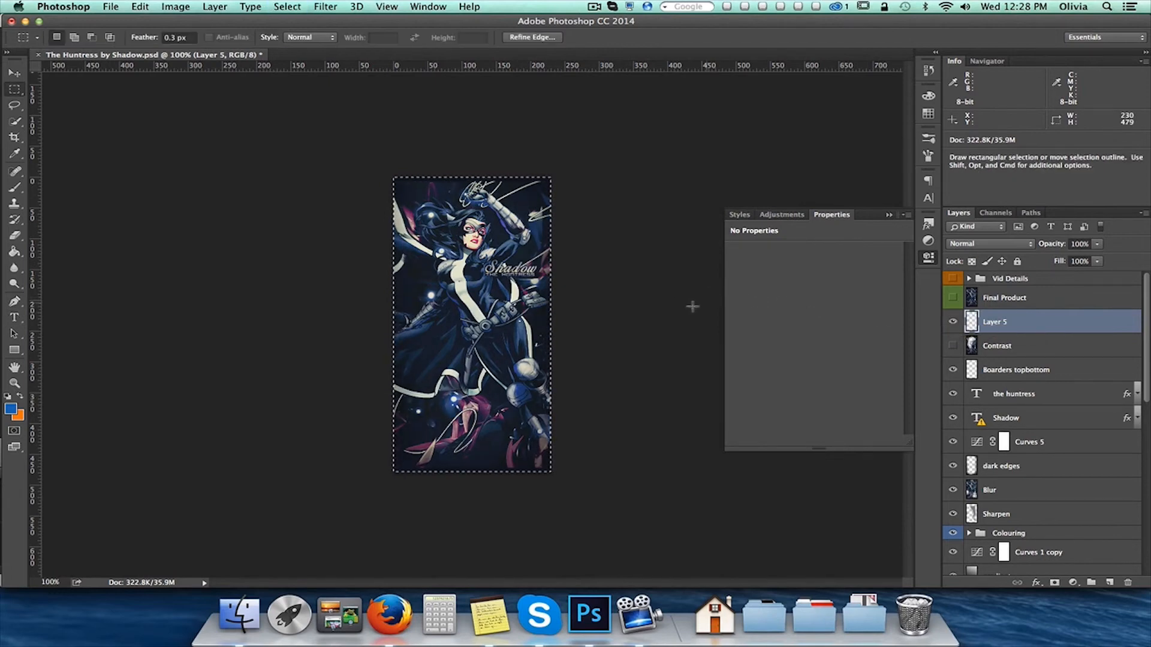
key("super+d")
Apply the merged image to the emptied layer above Contrast again, and run Auto Contrast on it
left_click(163, 6)
left_click(192, 181)
left_click(696, 225)
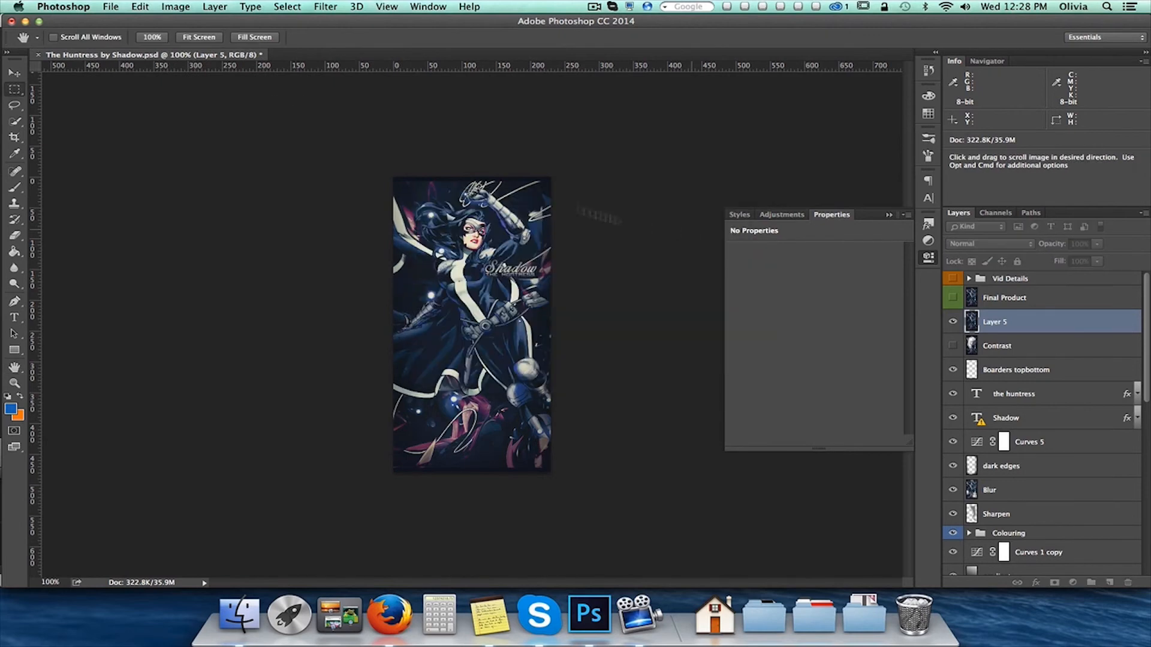
left_click(182, 5)
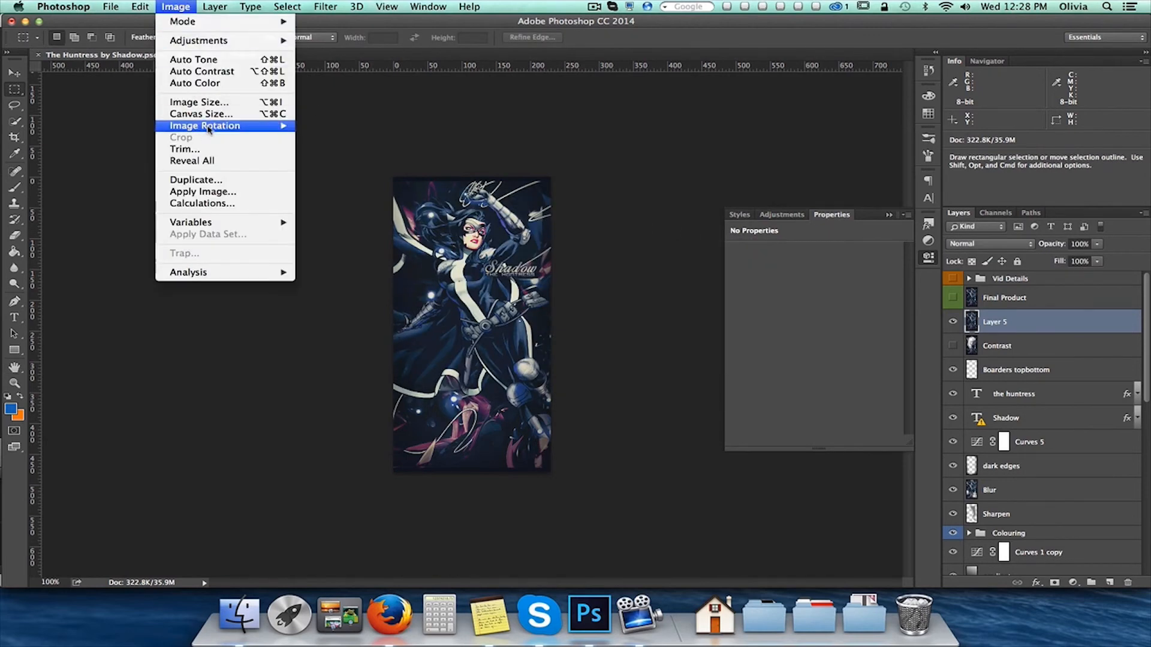
left_click(206, 74)
Show the Contrast layer, hide the demonstration layer above it to compare the two, and delete the demonstration layer
left_click(952, 346)
left_click(952, 322)
left_click(1063, 341)
left_click(1064, 325)
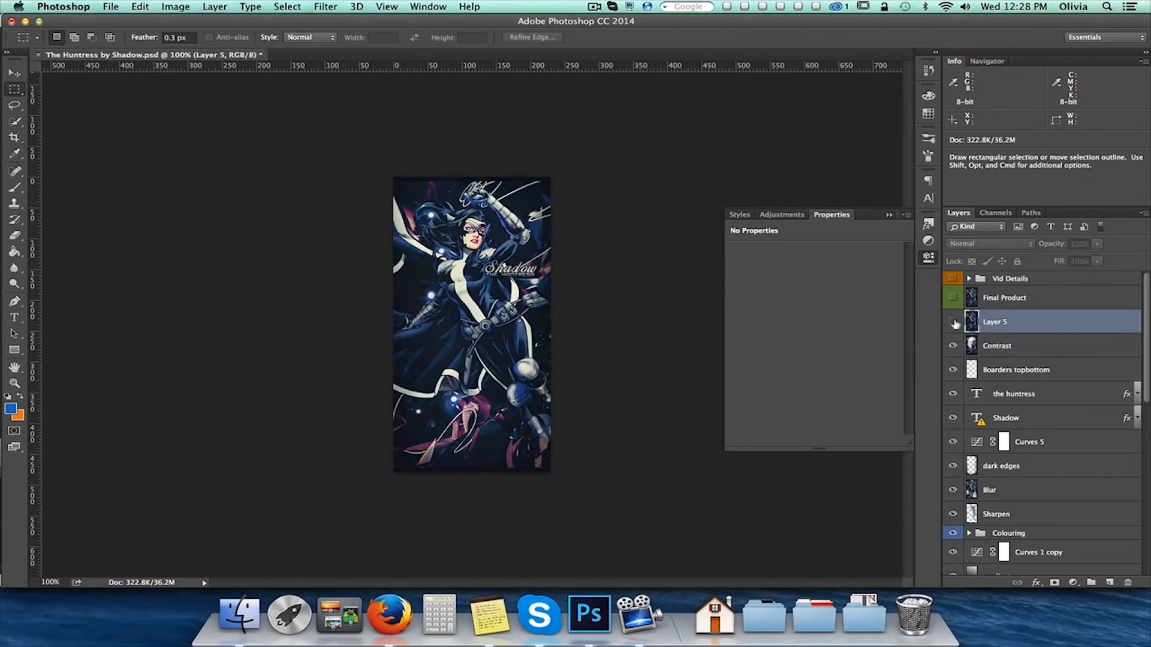
key("Delete")
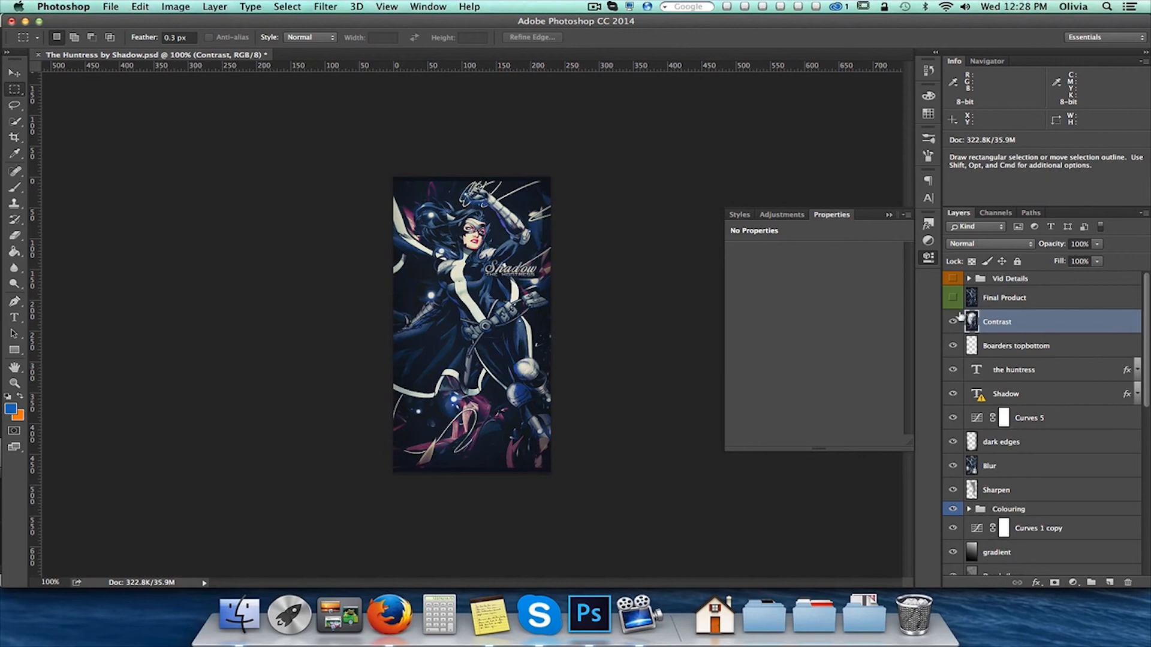
Select and show the Final Product layer above Contrast
left_click(971, 298)
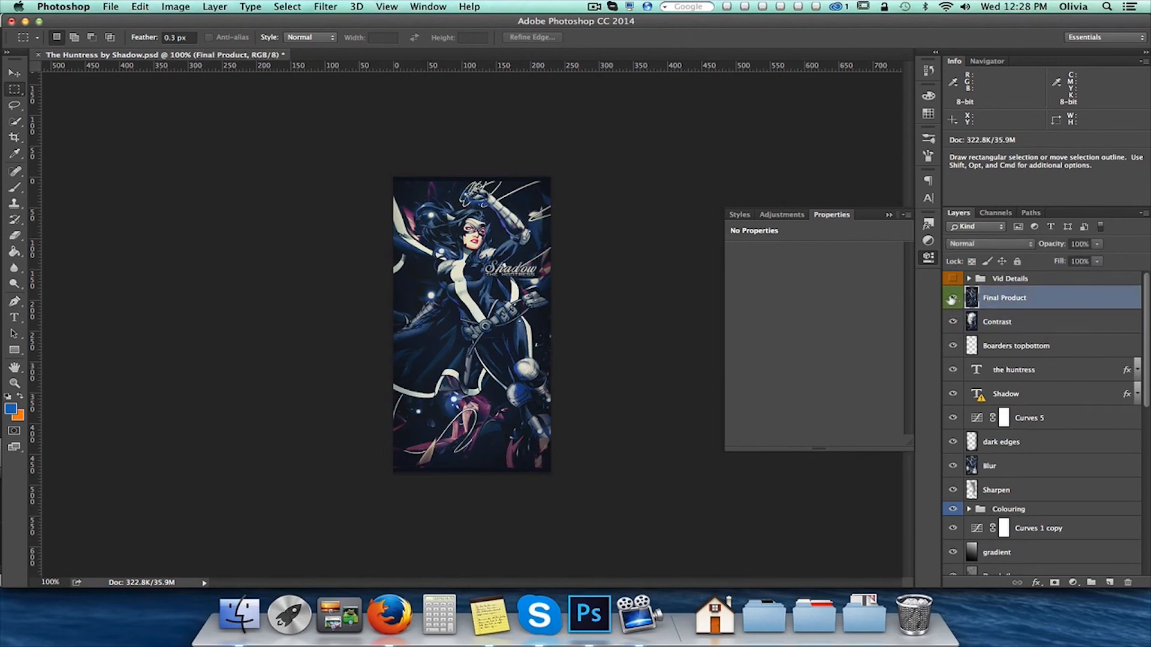